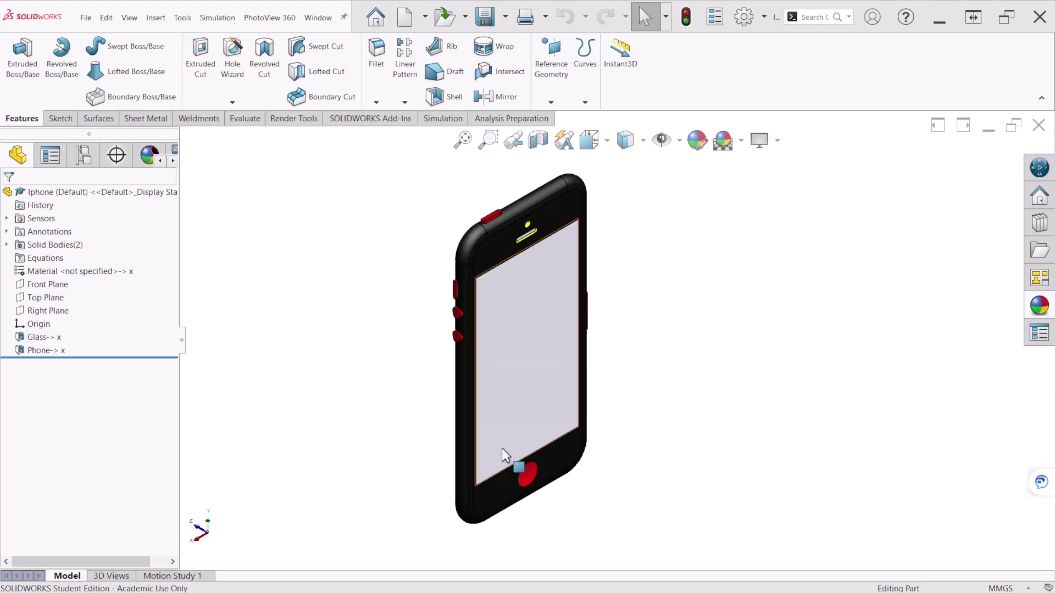
scroll(534, 416, "up", 2)
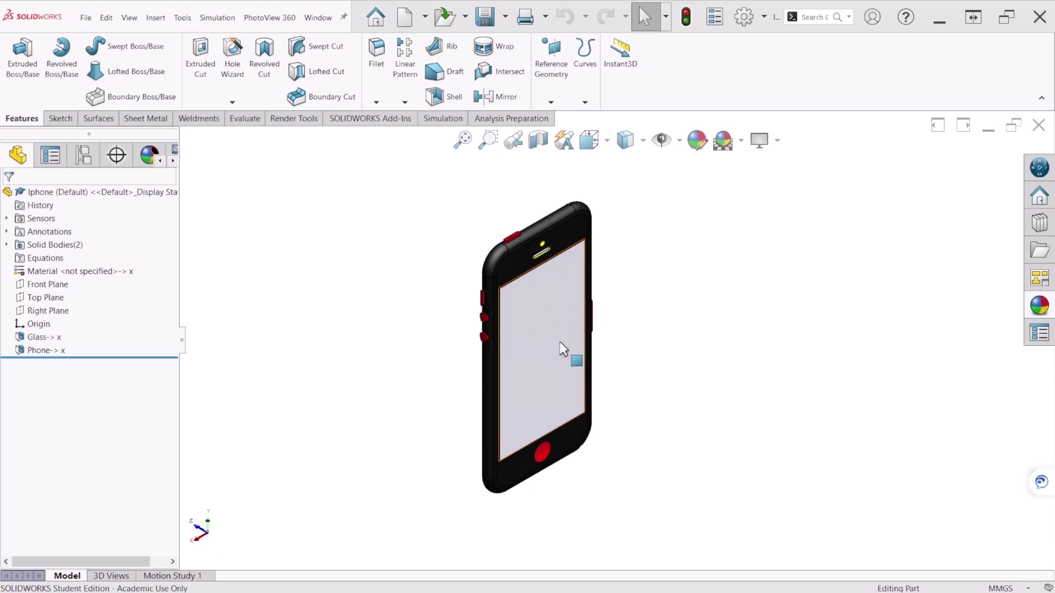
scroll(591, 401, "up", 1)
scroll(571, 373, "down", 2)
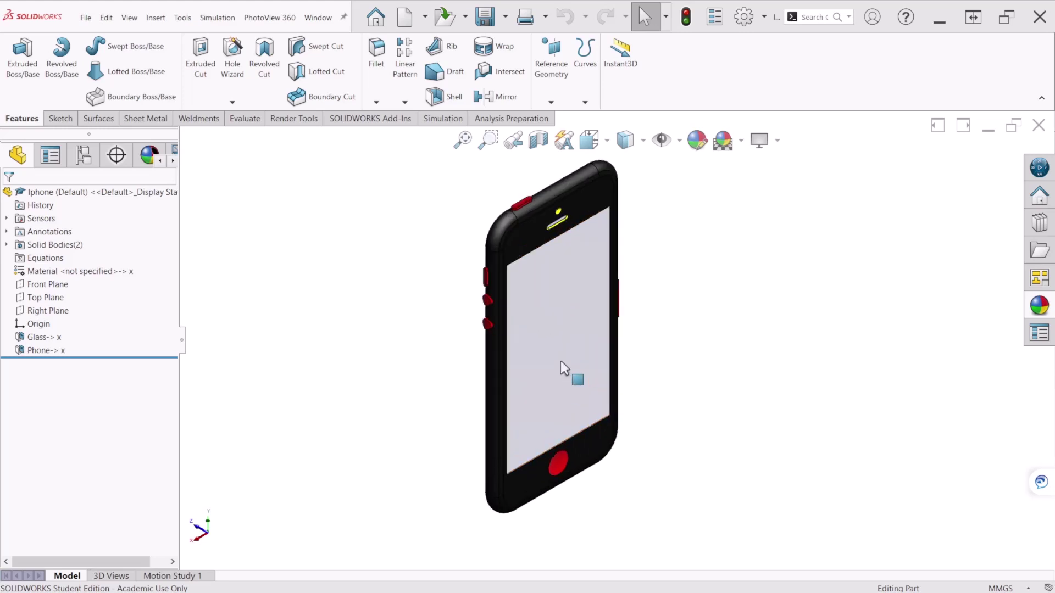
scroll(561, 370, "up", 1)
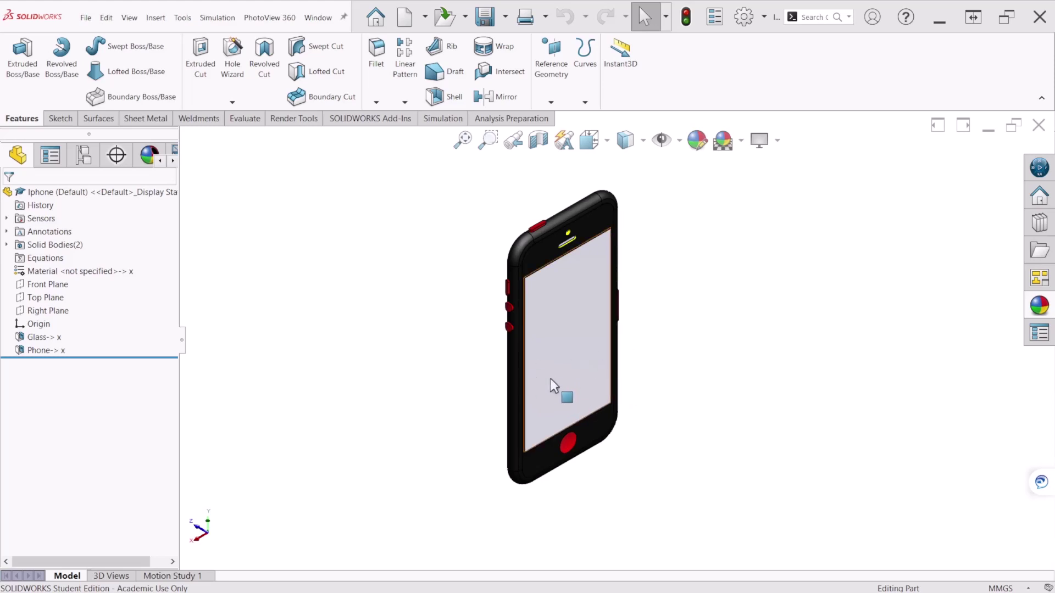
middle_click_drag(552, 380, 559, 364)
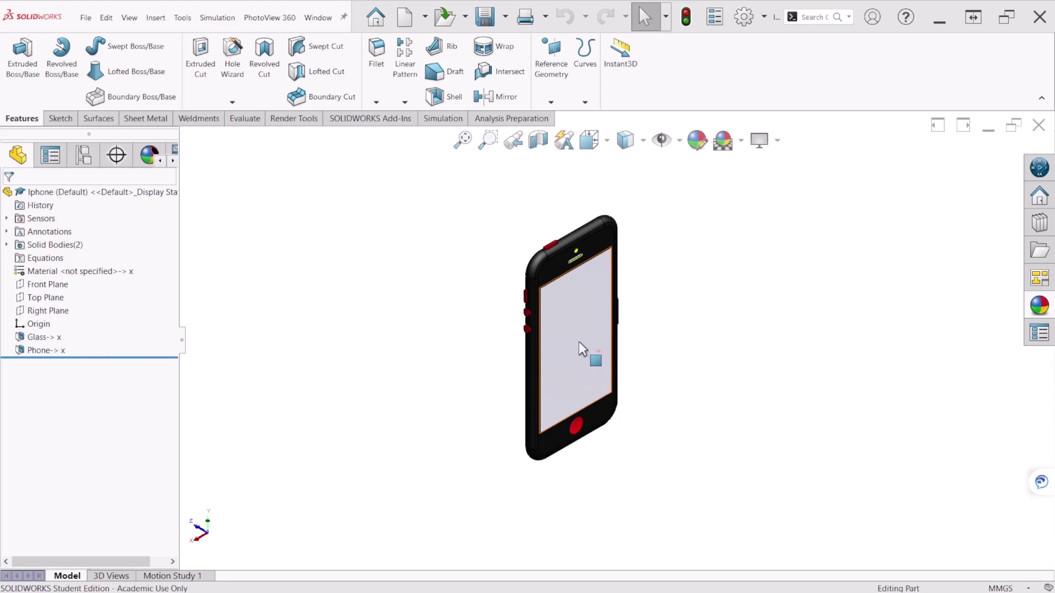
Step: Create a new Drop Test simulation study for the phone, keeping the default study name
left_click(438, 119)
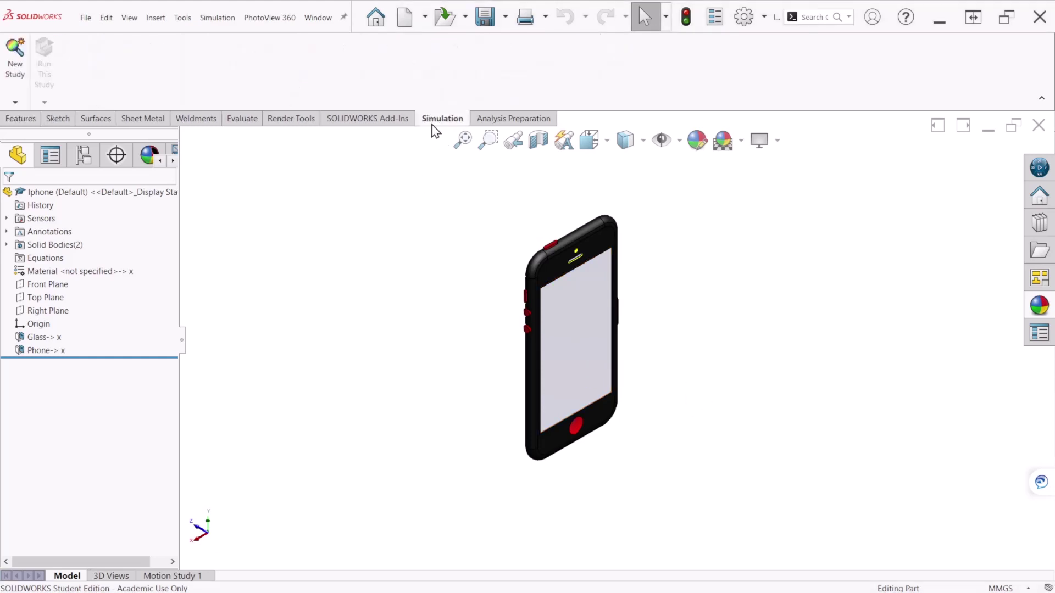
left_click(9, 70)
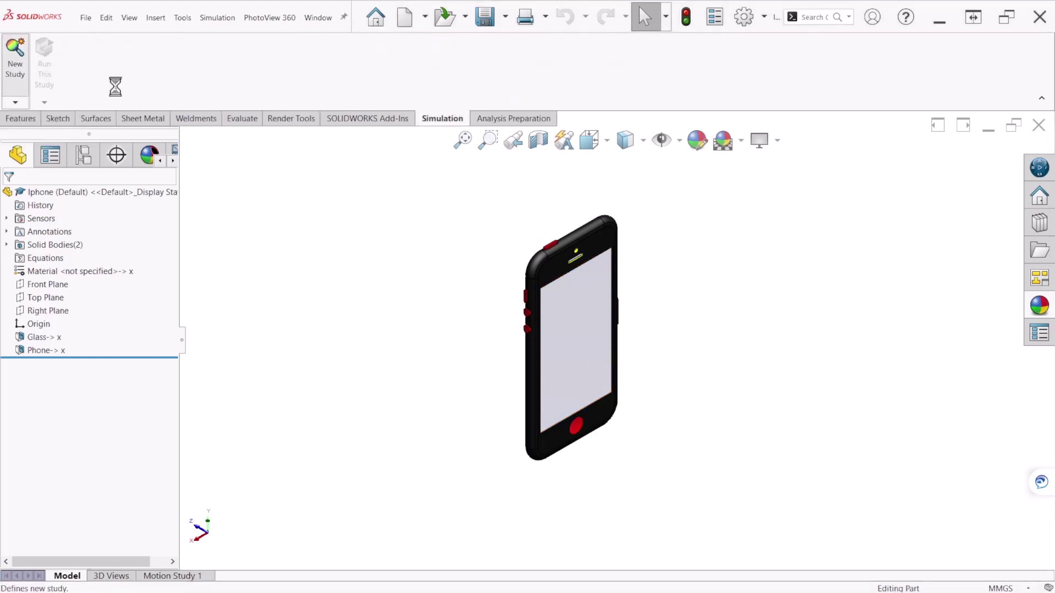
left_click_drag(167, 268, 181, 326)
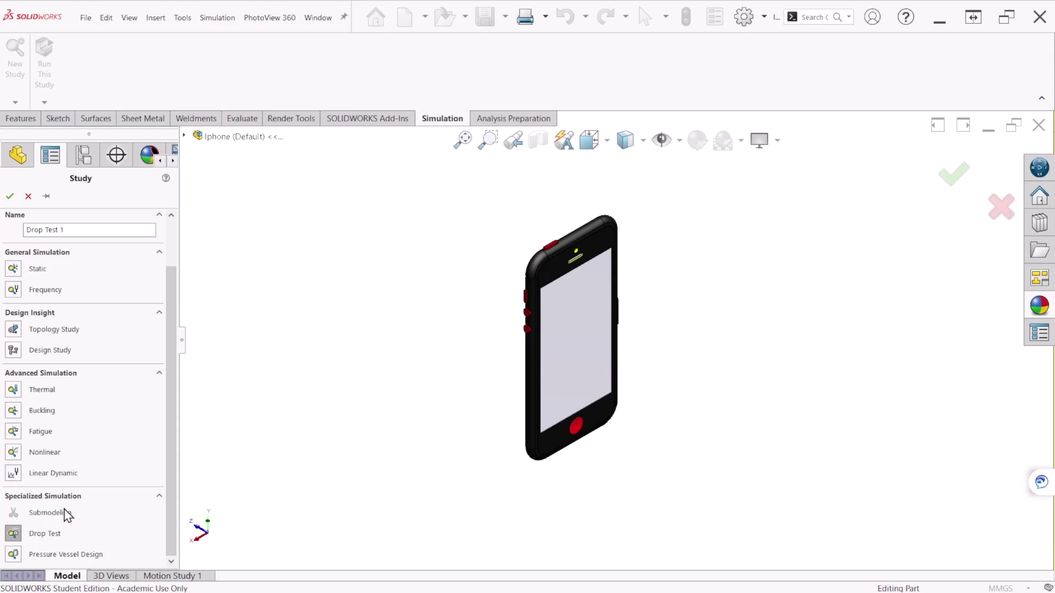
left_click(14, 534)
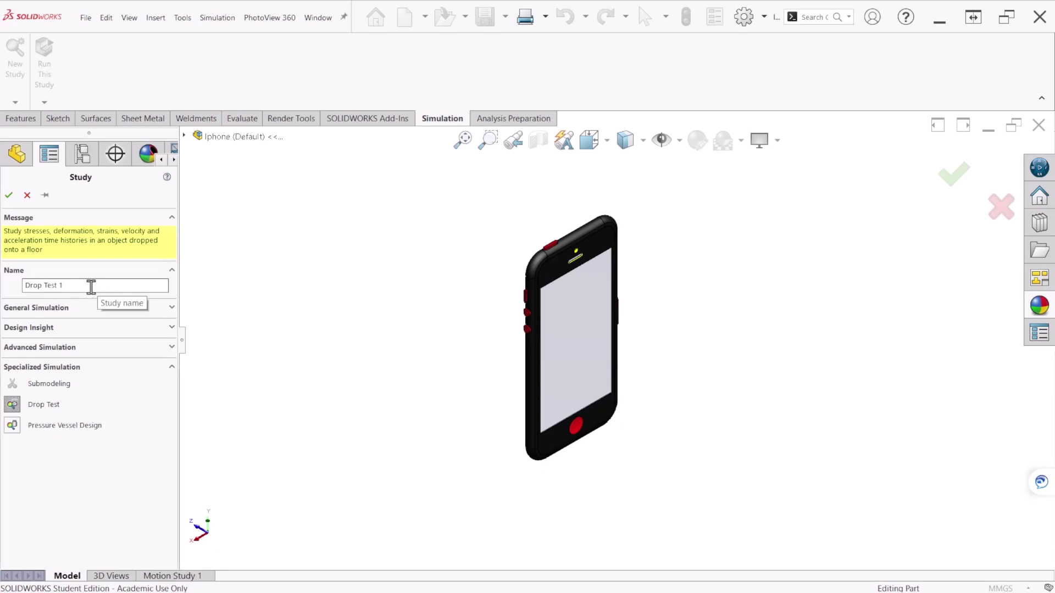
left_click(10, 196)
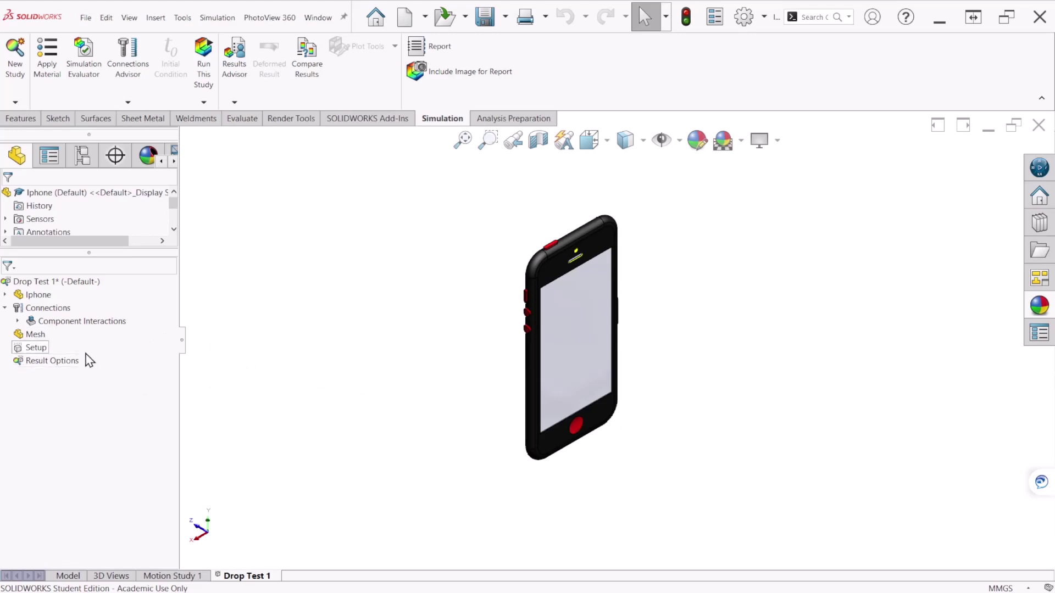
Step: Expand the Iphone part in the study and highlight its Glass and Phone solid bodies in turn to identify them
middle_click_drag(641, 381, 647, 385)
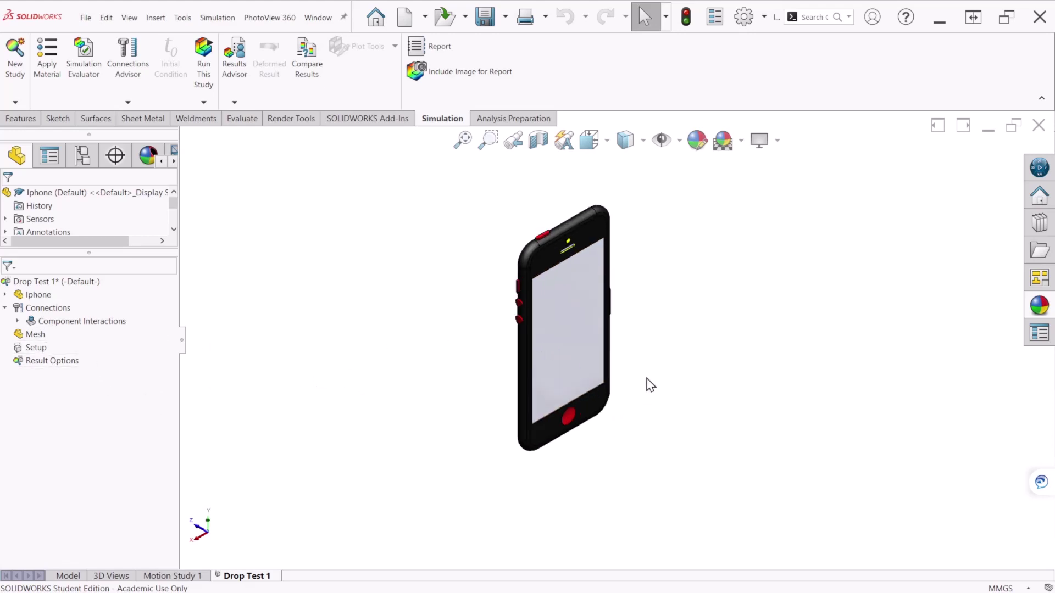
left_click(5, 296)
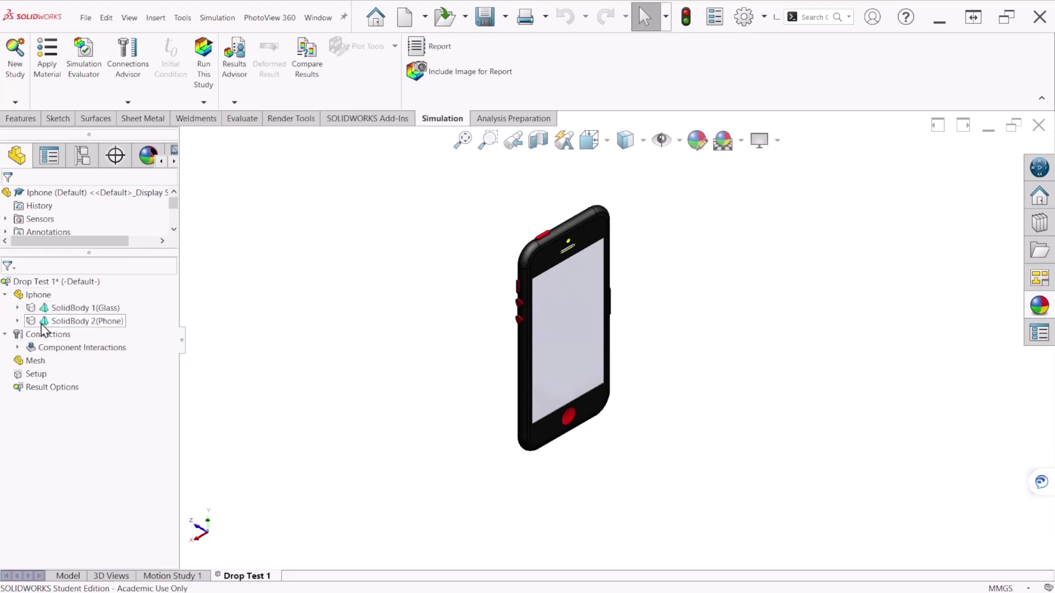
left_click(66, 310)
left_click(70, 324)
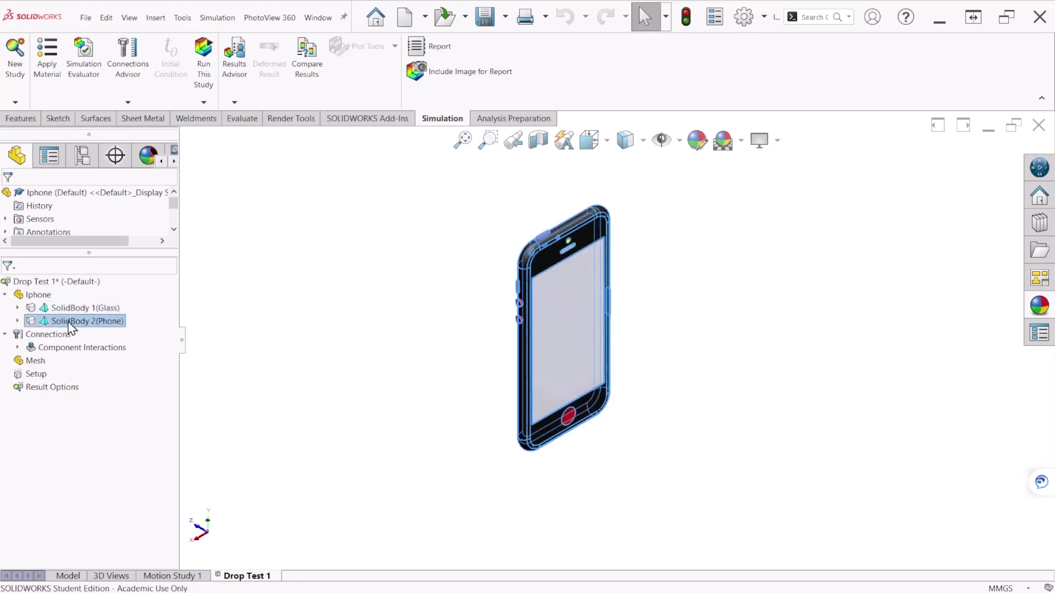
left_click(70, 309)
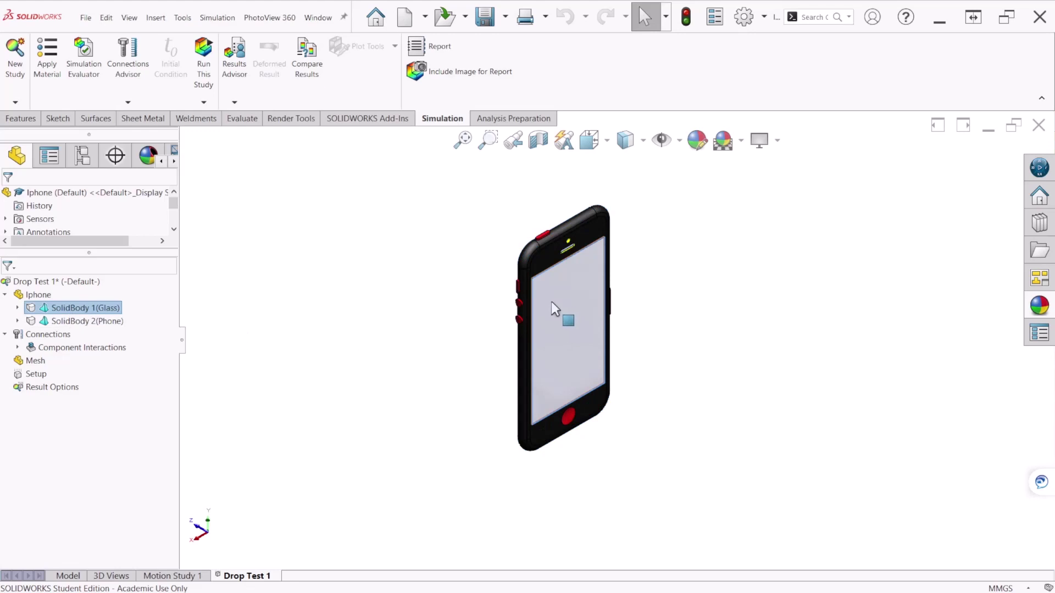
left_click(113, 323)
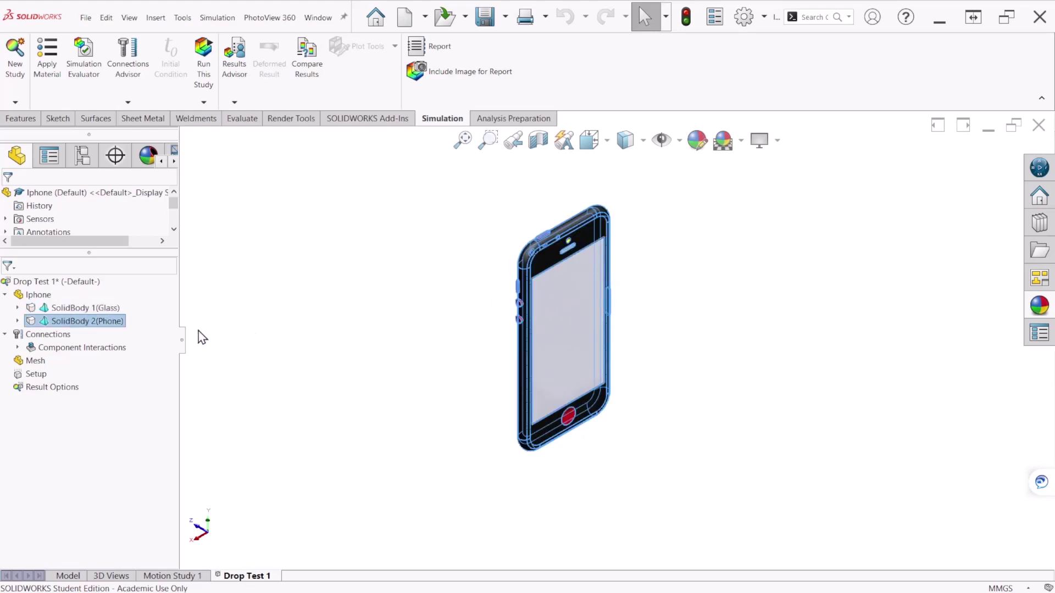
Step: Start editing the Glass body's material and copy the Glass material from the Other Non-metals category of SOLIDWORKS Materials
left_click(98, 309)
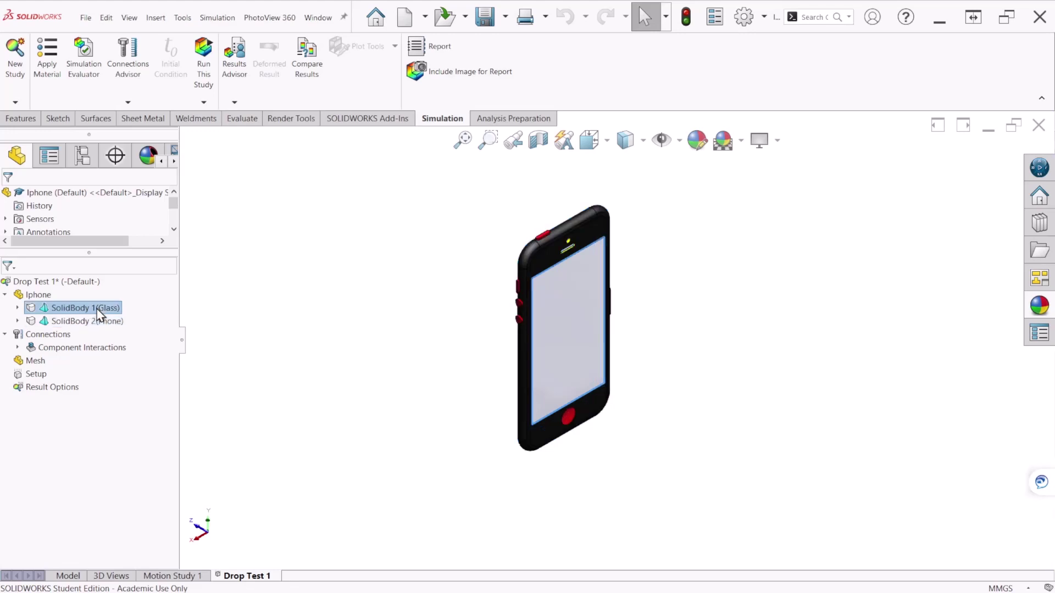
right_click(99, 312)
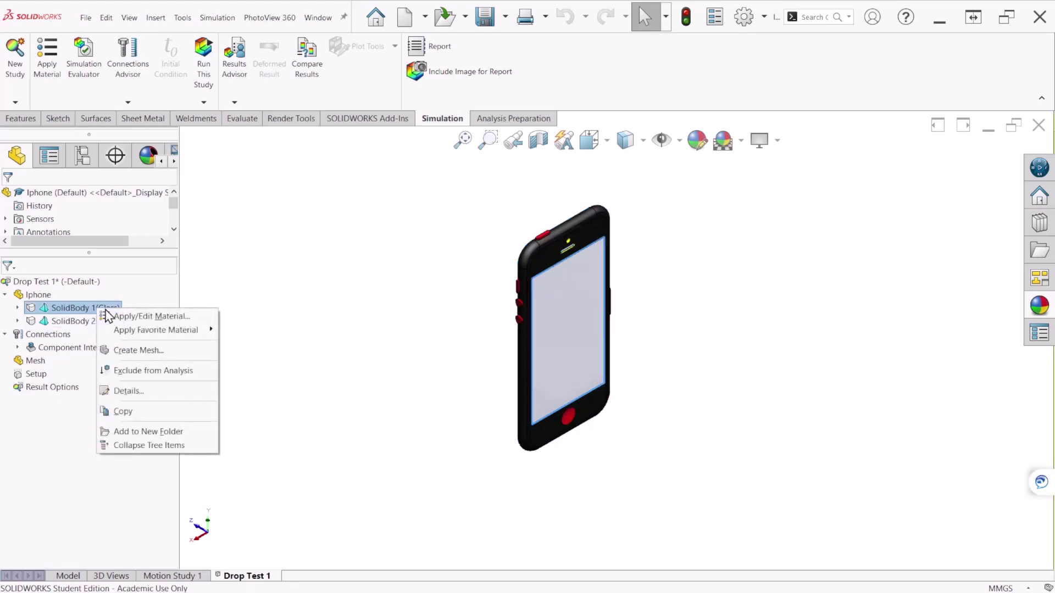
left_click(122, 317)
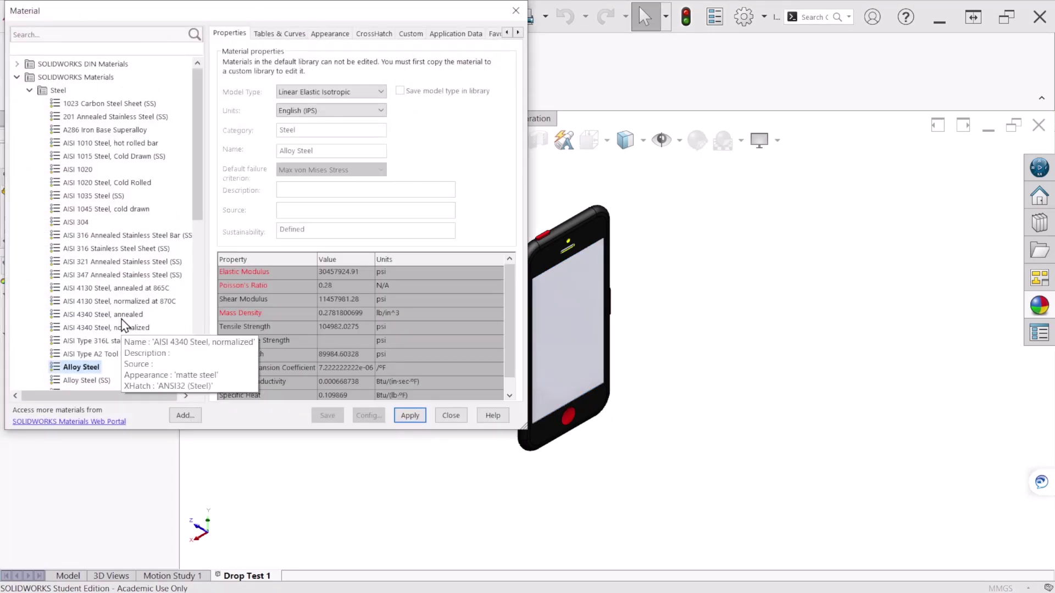
left_click(29, 91)
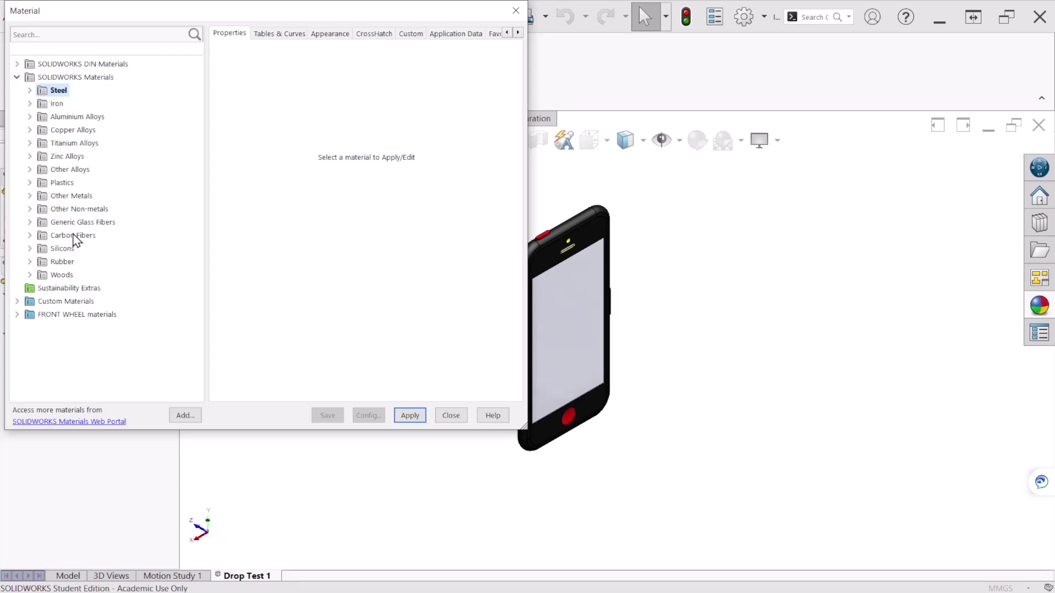
double_click(76, 210)
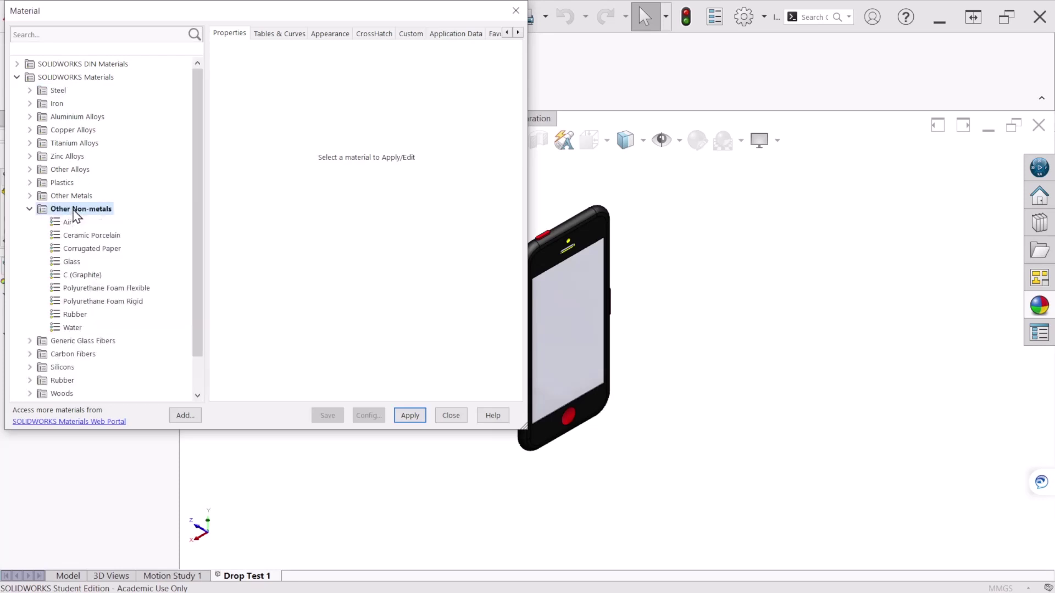
left_click(72, 262)
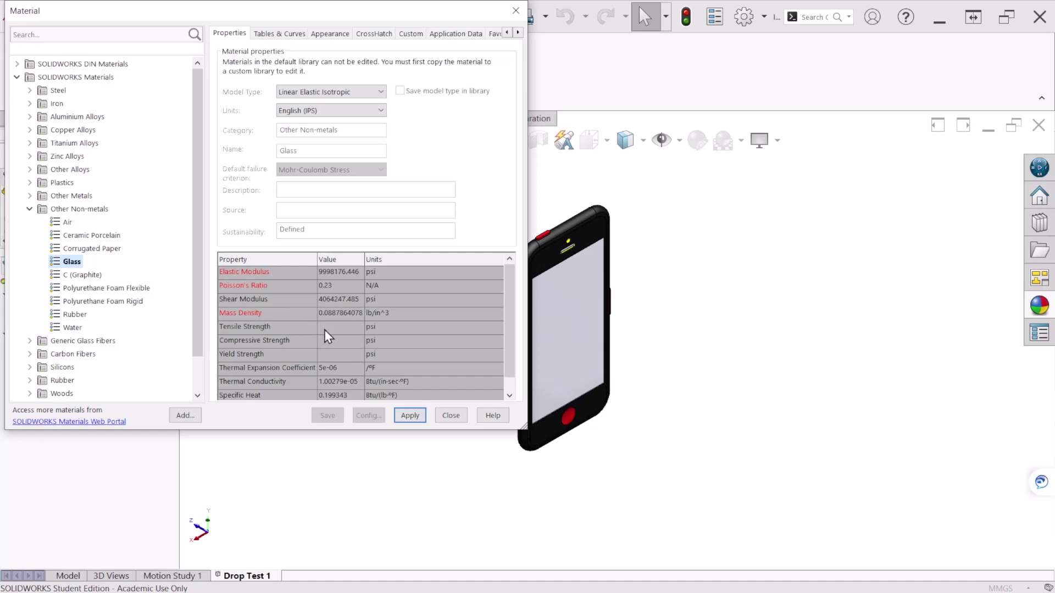
right_click(73, 263)
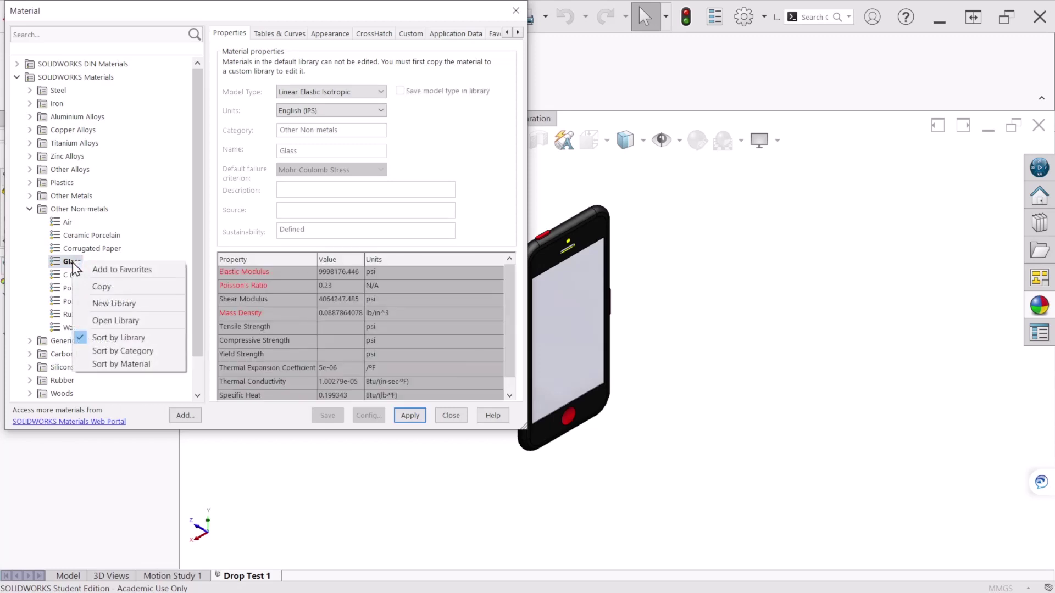
left_click(112, 287)
scroll(199, 132, "down", 1)
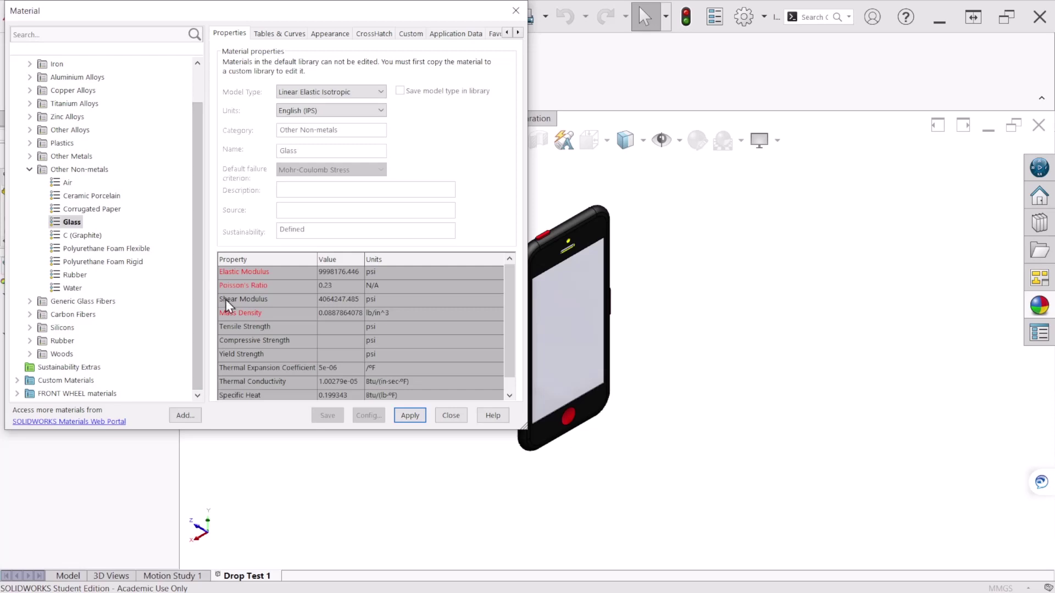
right_click(72, 222)
left_click(100, 245)
Step: Add a new category named Custom Glass to the Custom Materials library
left_click(17, 380)
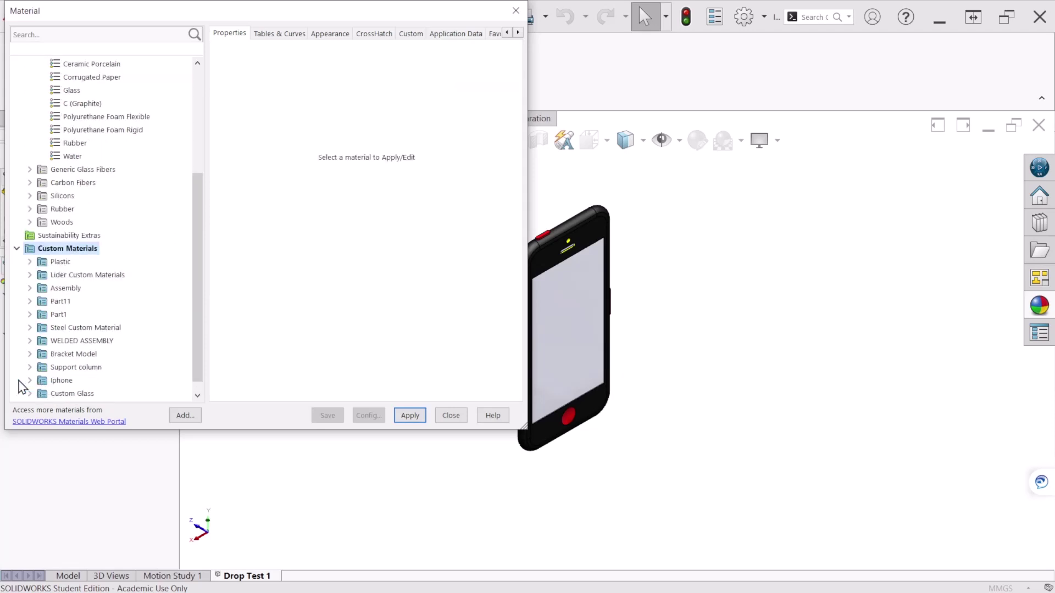
right_click(70, 251)
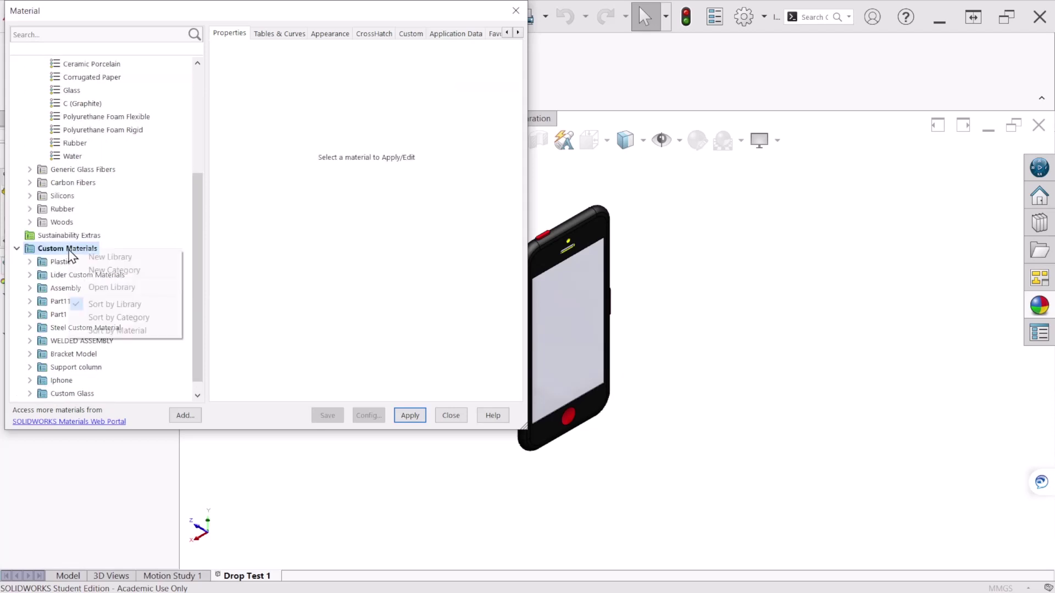
left_click(121, 272)
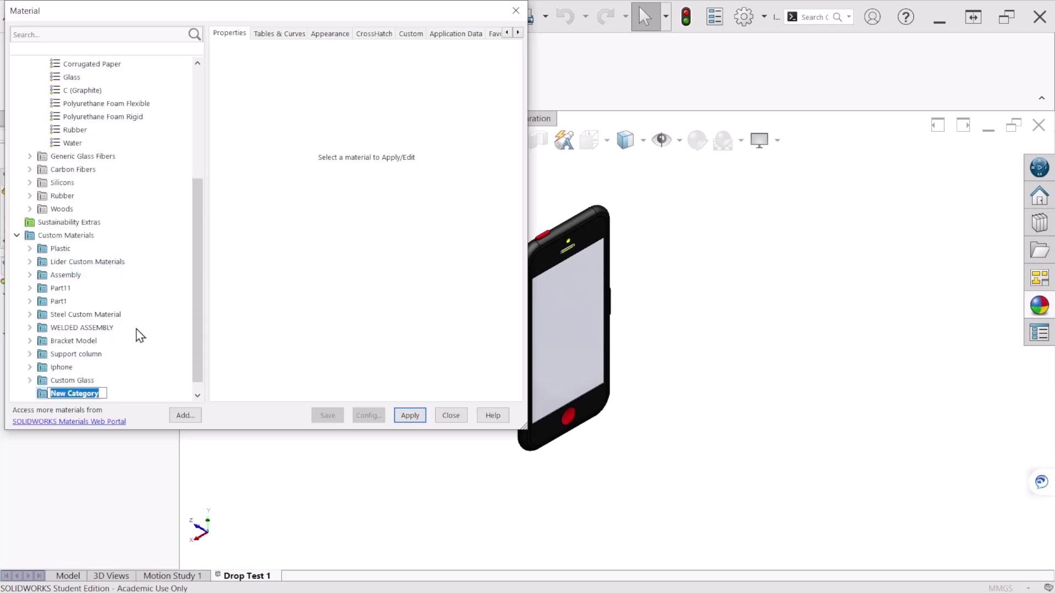
type("Glass")
type("Custom")
key("Return")
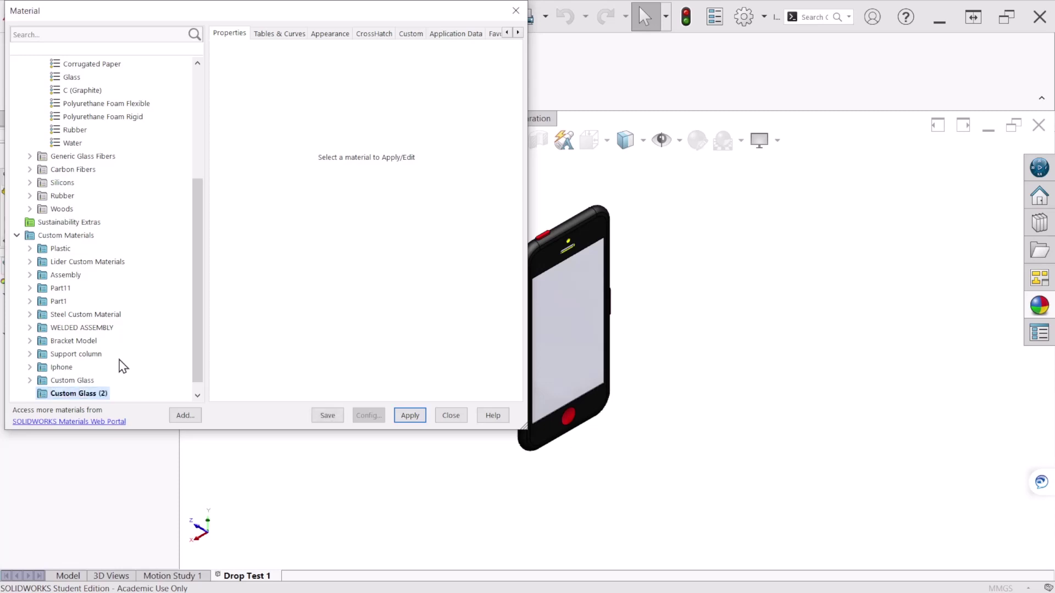
Step: Paste the copied Glass material into the new custom glass category and select the pasted copy
right_click(82, 392)
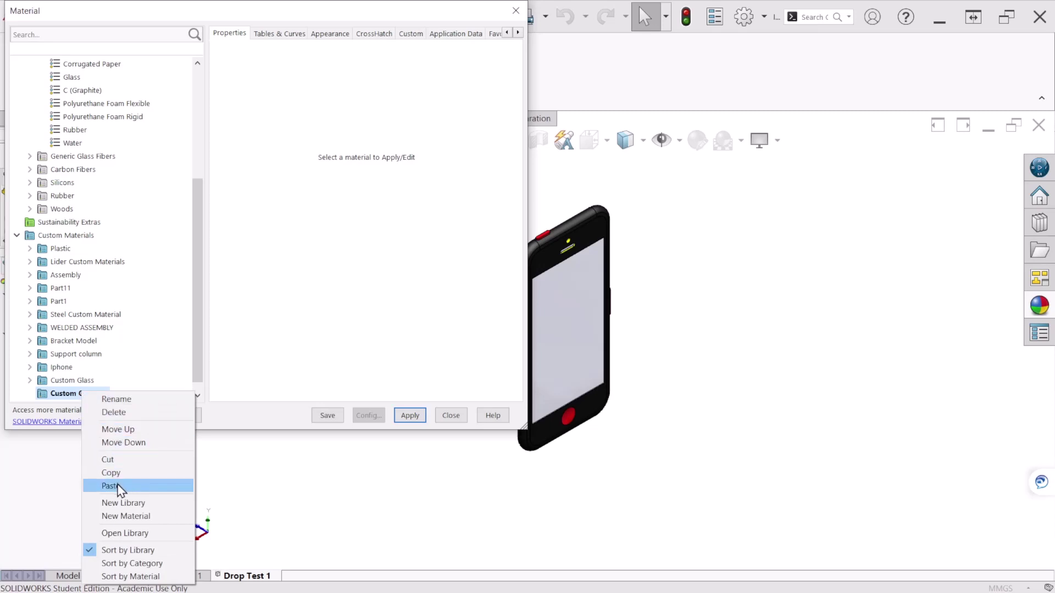
left_click(116, 485)
left_click(77, 395)
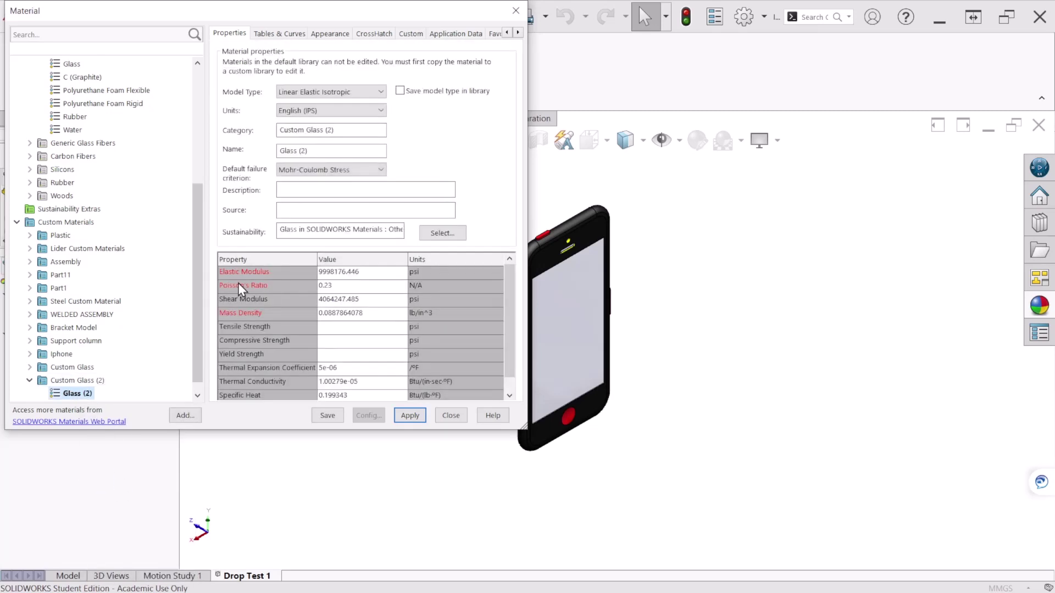
Step: Set the custom glass's tensile strength to 500 psi and apply the material to the Glass body
left_click(364, 328)
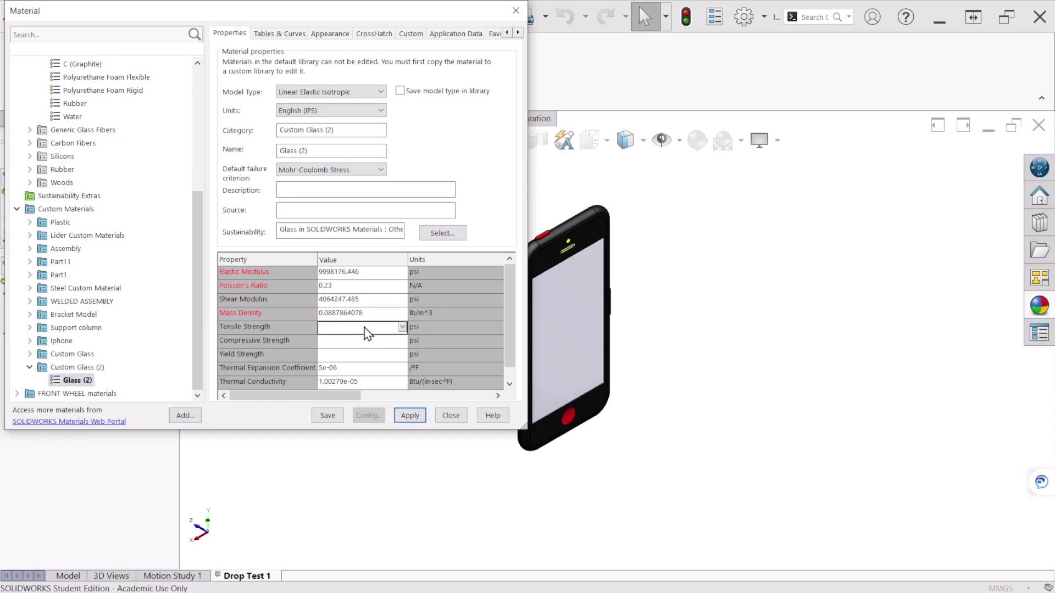
mouse_move(506, 280)
left_mouse_down()
mouse_move(512, 305)
mouse_move(513, 287)
left_mouse_up()
type("500")
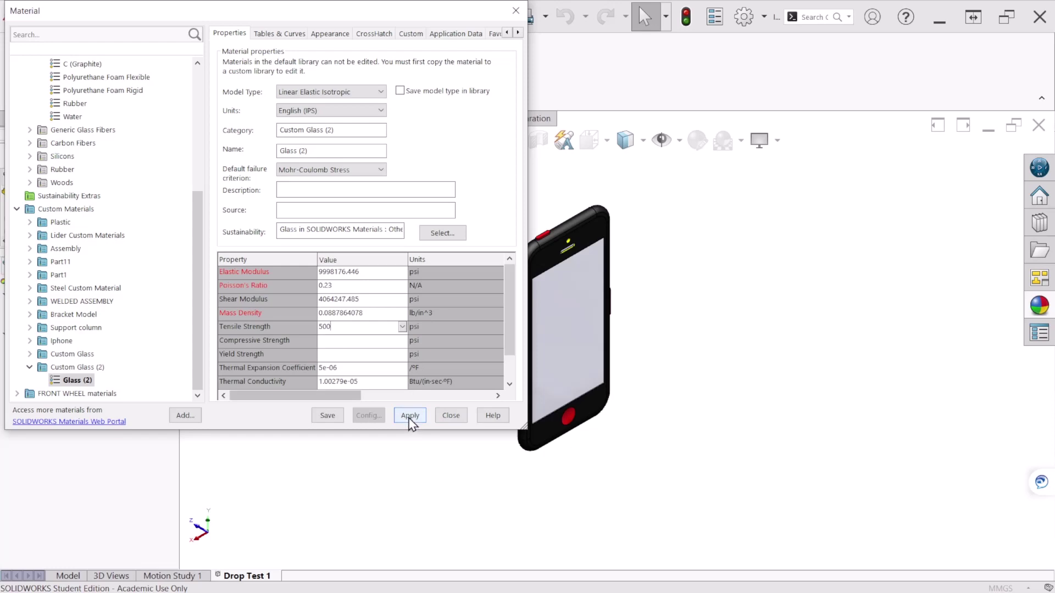
left_click(327, 111)
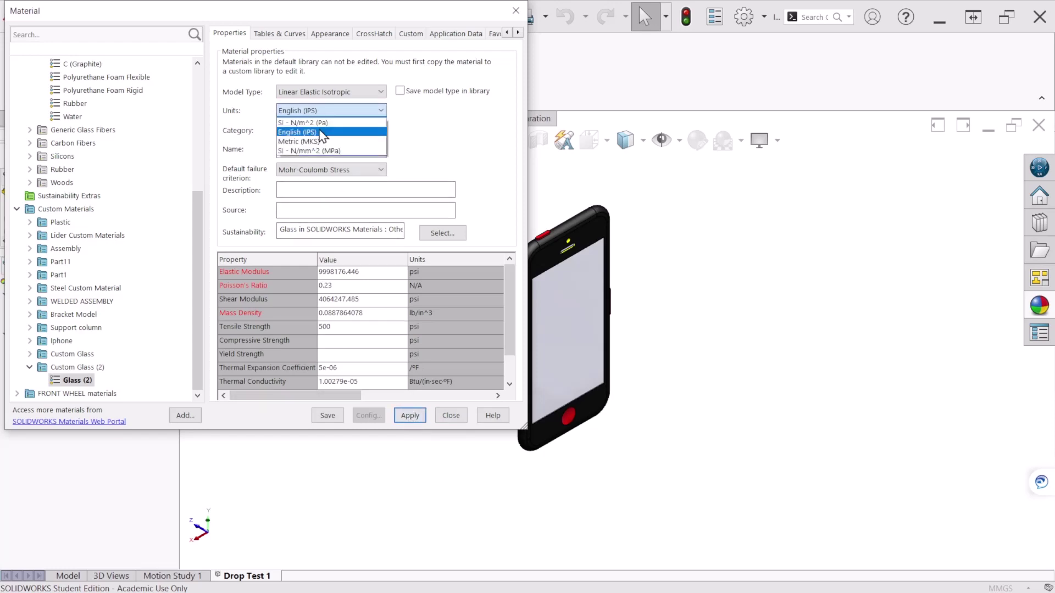
left_click(446, 147)
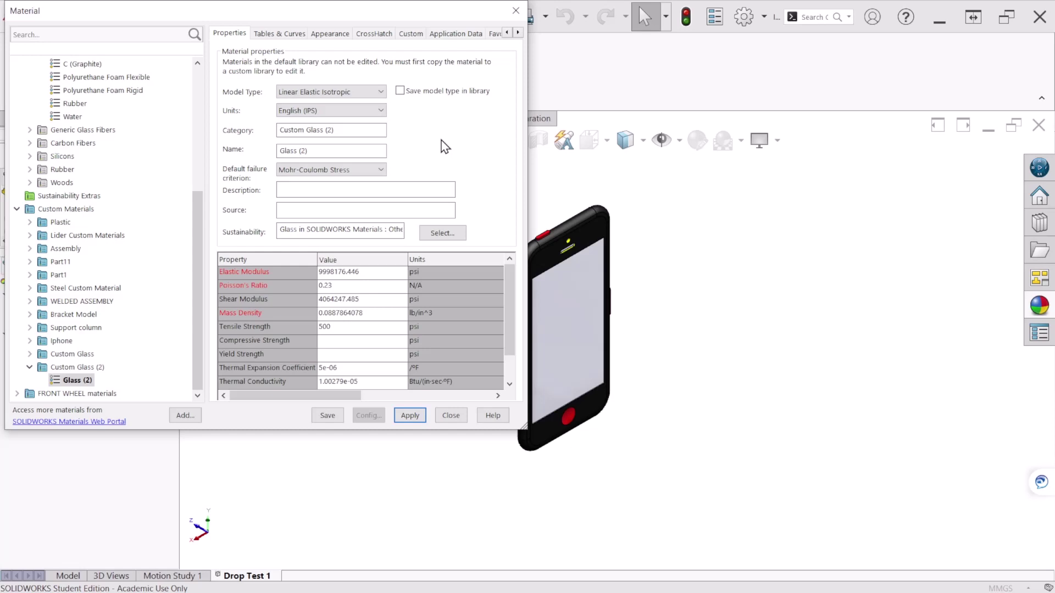
left_click(410, 416)
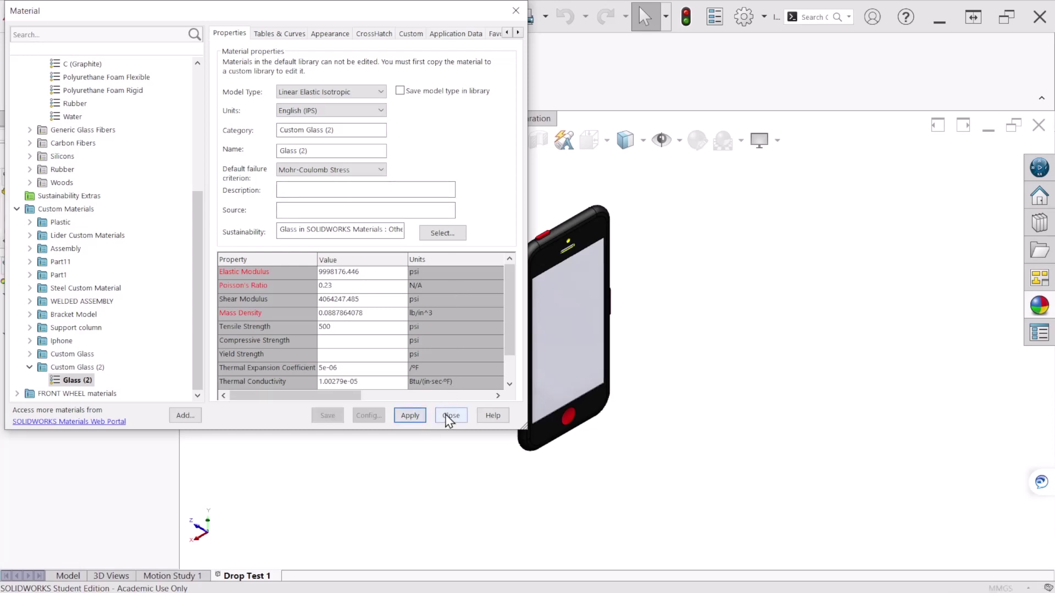
left_click(449, 416)
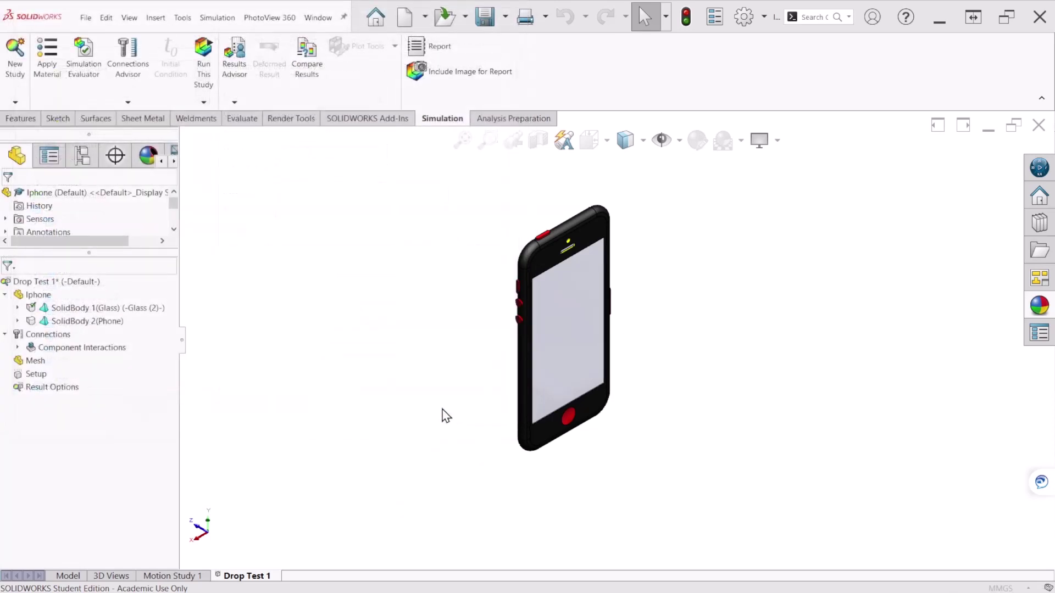
Step: Apply the 2024-T4 material from the Aluminium Alloys category of SOLIDWORKS Materials to the Phone body
left_click(110, 322)
right_click(110, 322)
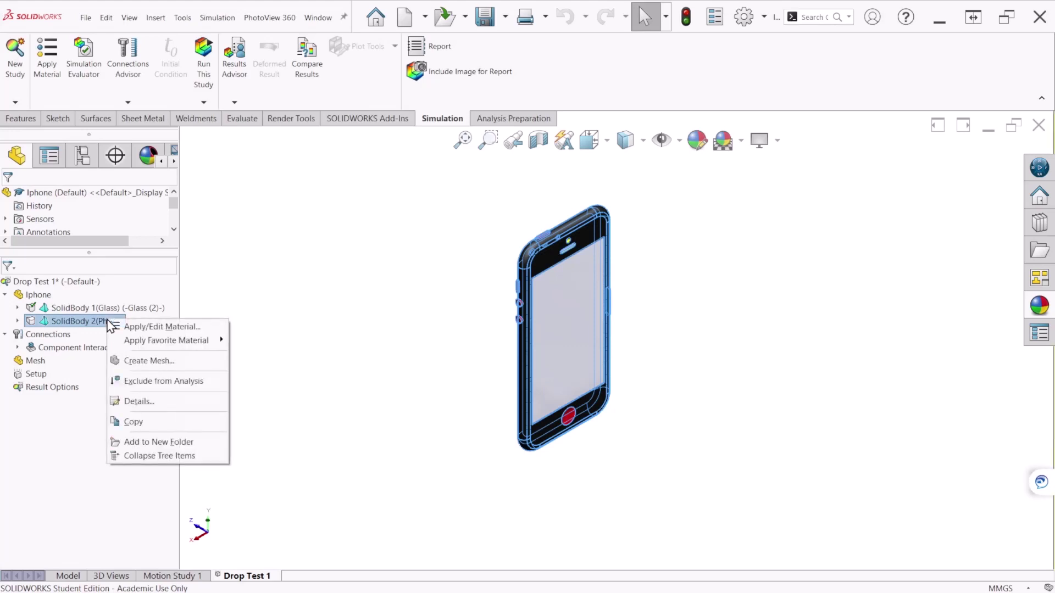
left_click(157, 326)
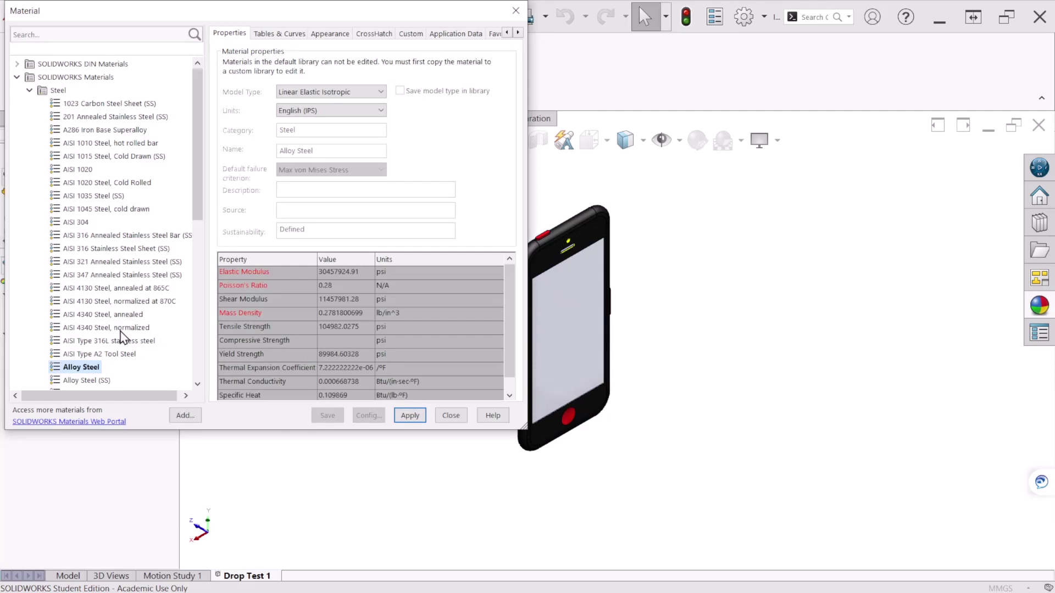
double_click(57, 90)
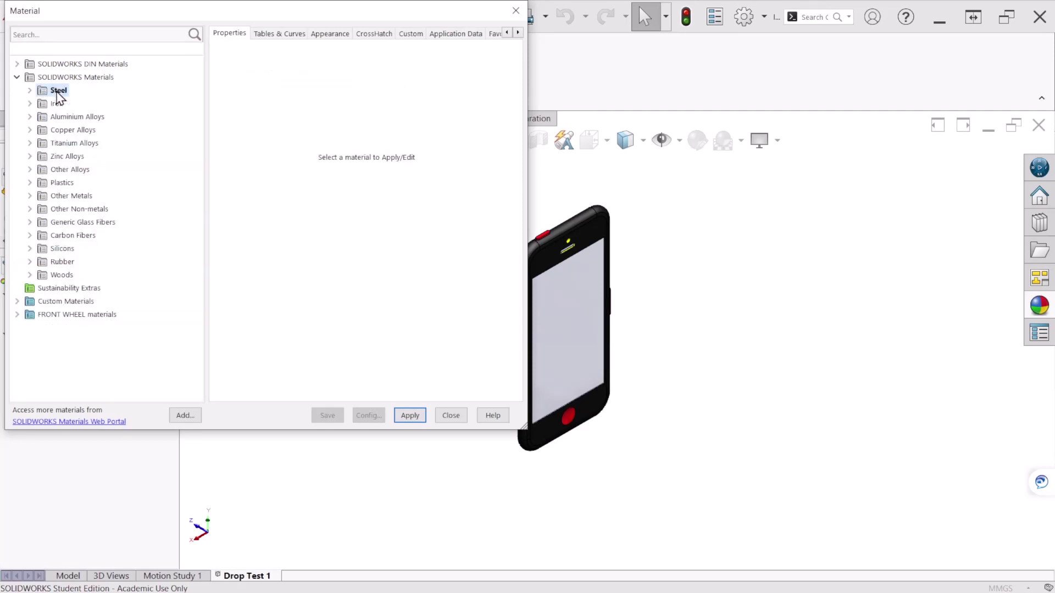
left_click(81, 117)
double_click(81, 117)
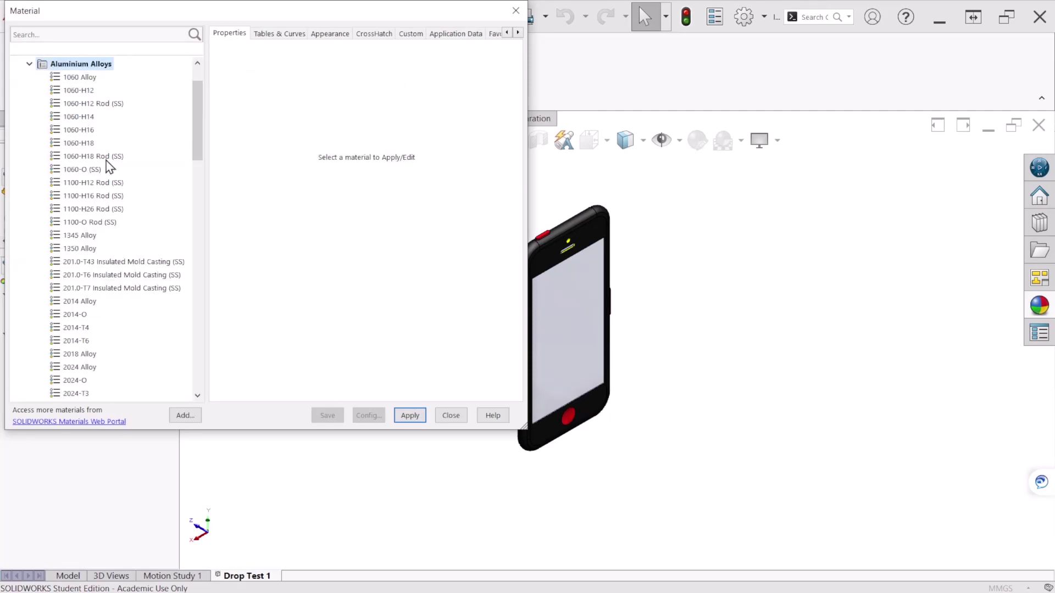
scroll(115, 240, "down", 5)
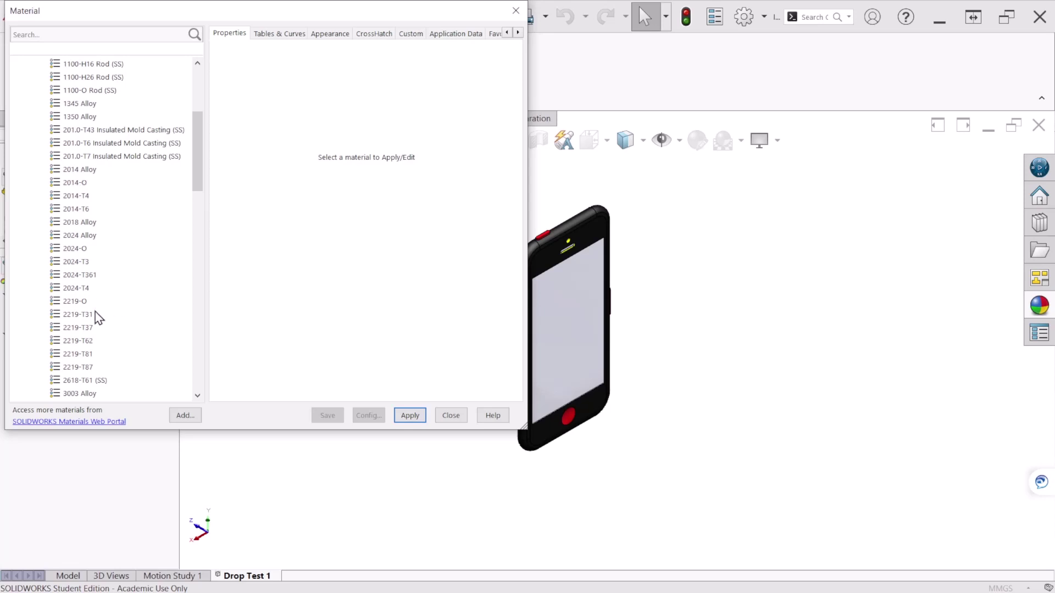
left_click(83, 288)
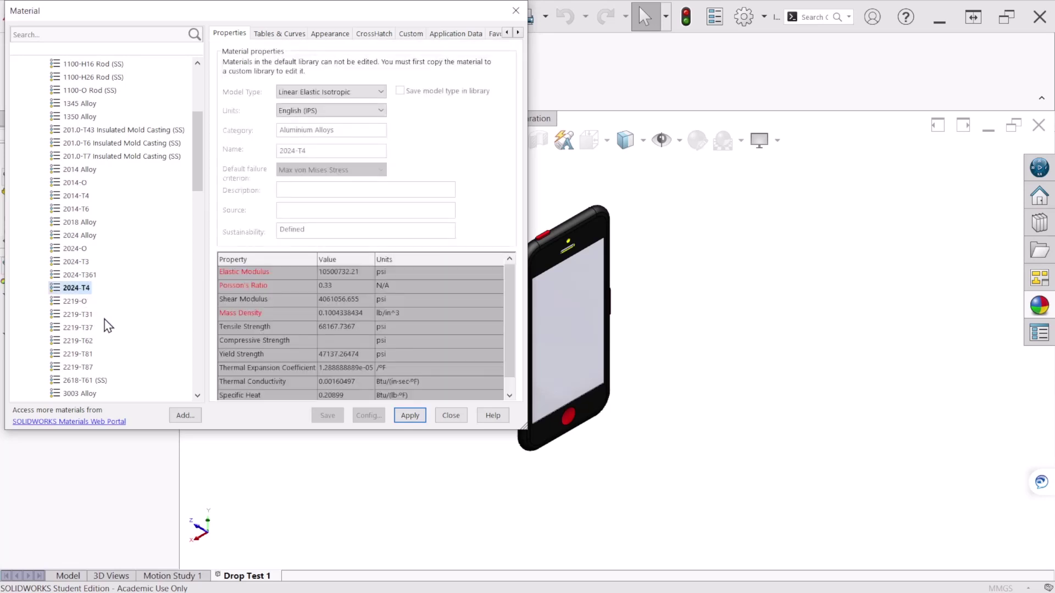
left_click(413, 416)
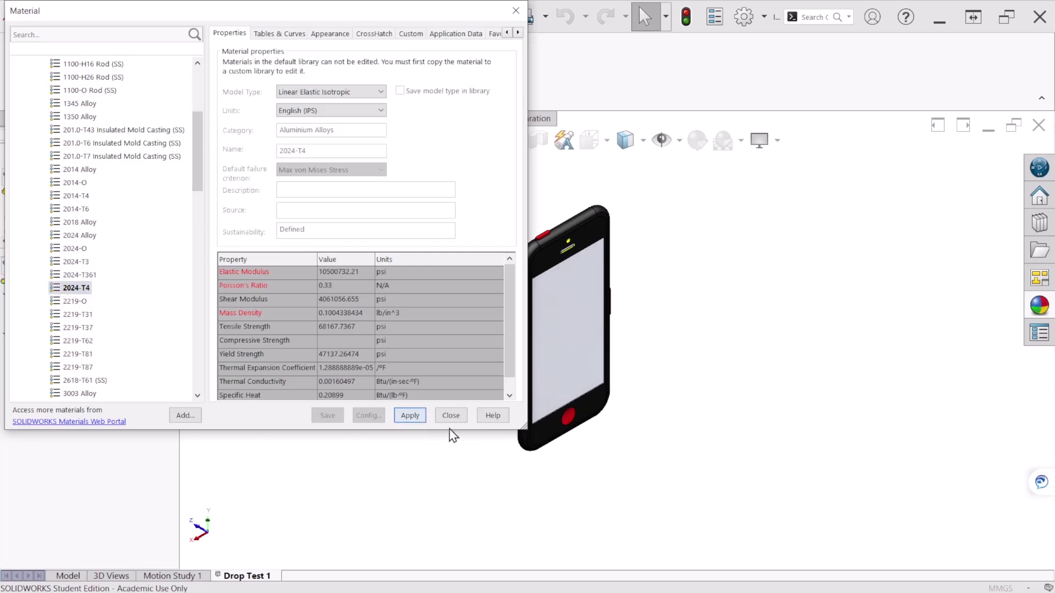
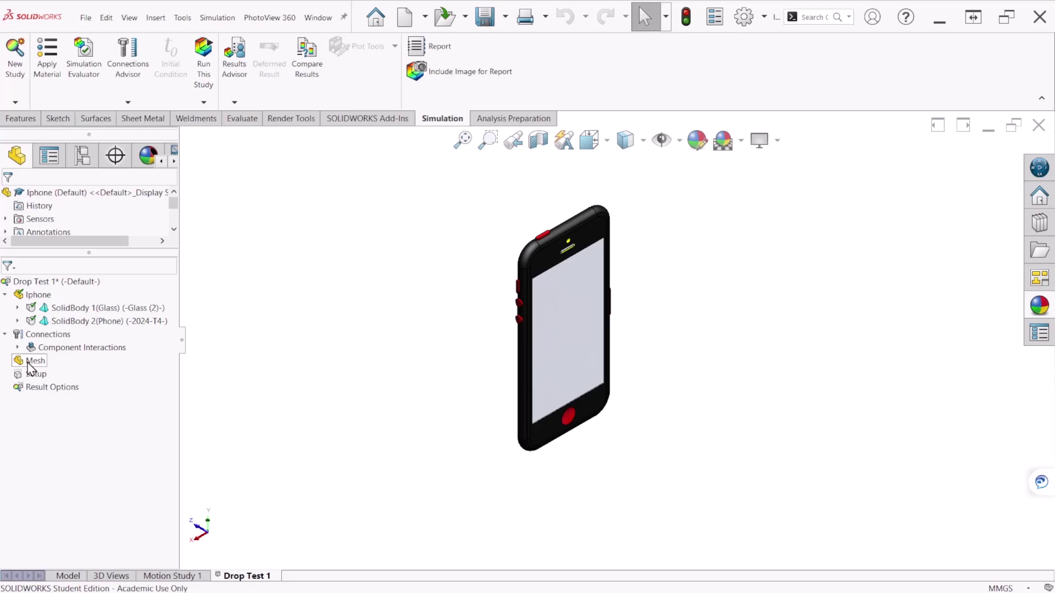
Step: Start creating a mesh with custom mesh parameters, setting the global element size to 10 mm and the tolerance to 0.1 mm
right_click(29, 367)
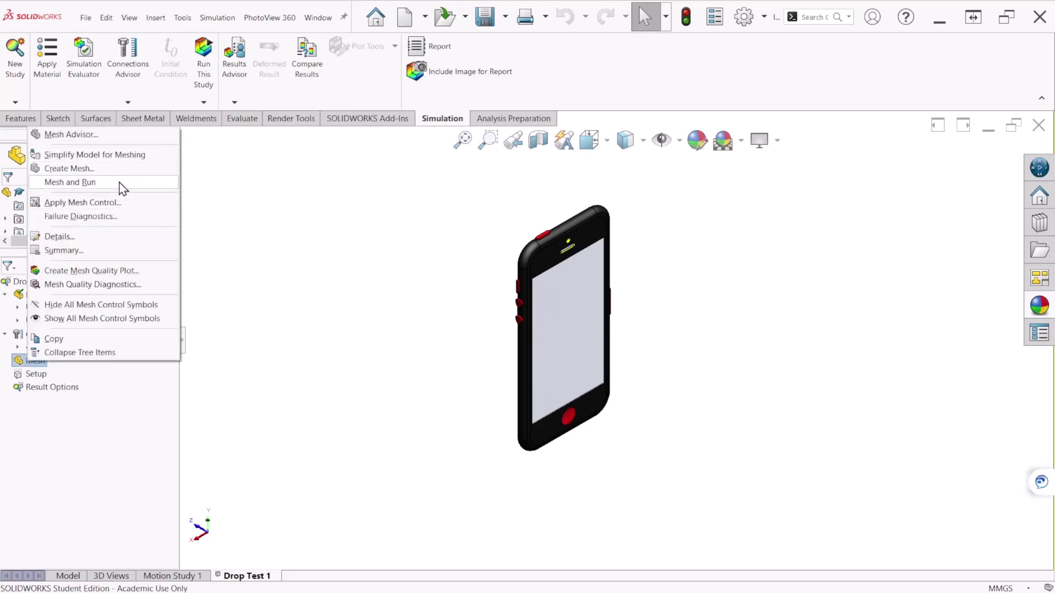
left_click(90, 169)
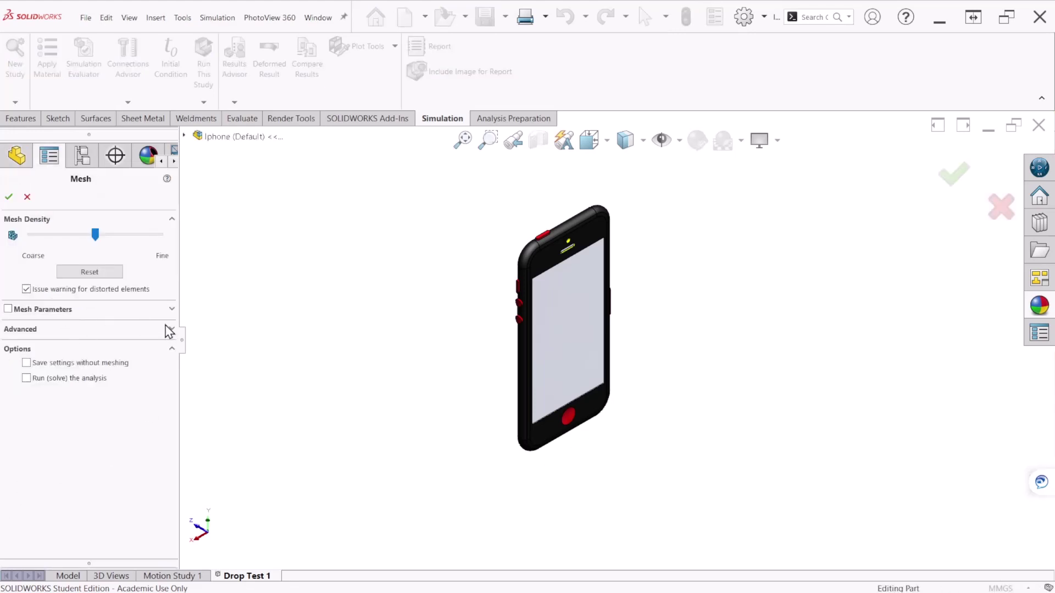
left_click(44, 311)
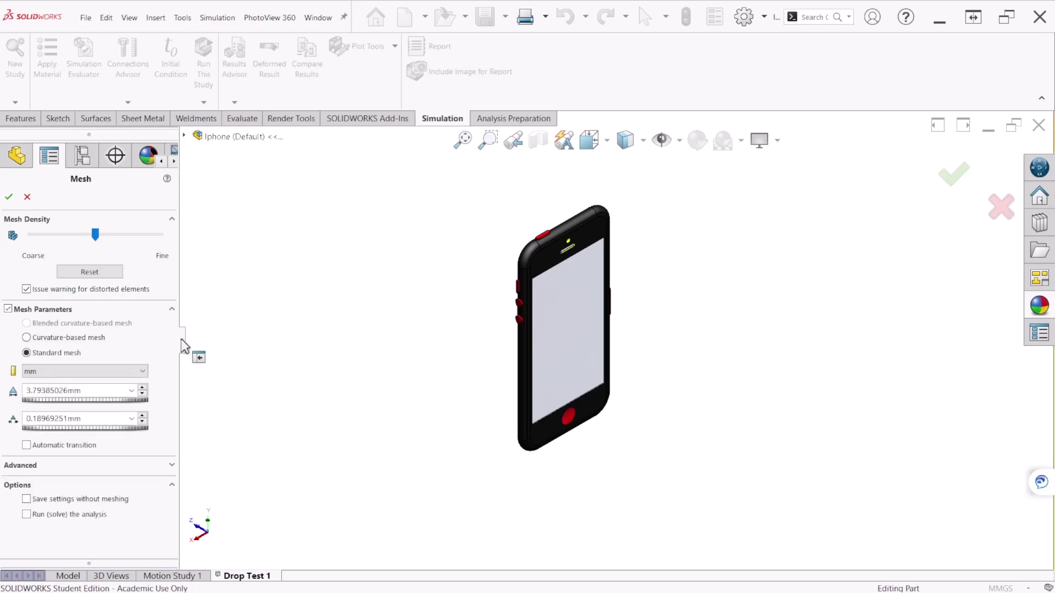
left_click_drag(181, 346, 247, 347)
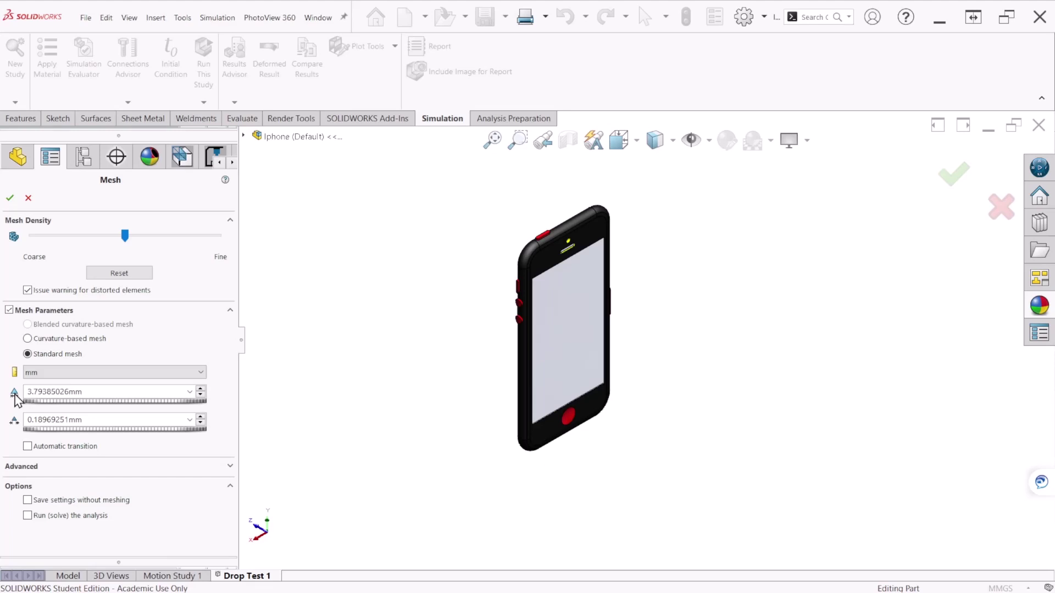
double_click(81, 391)
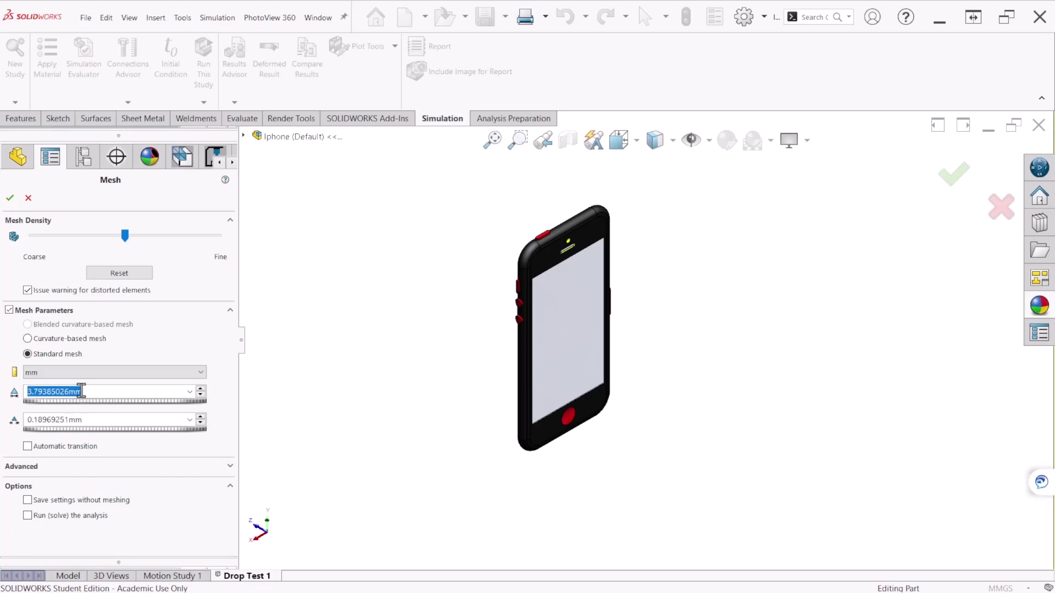
type("10")
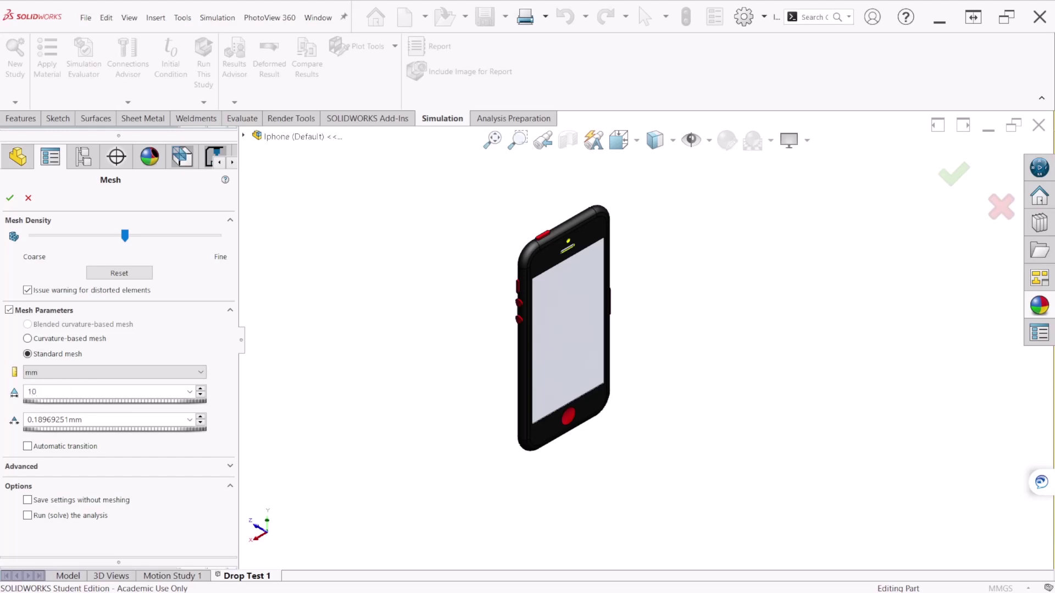
key("Return")
left_click(78, 421)
double_click(78, 421)
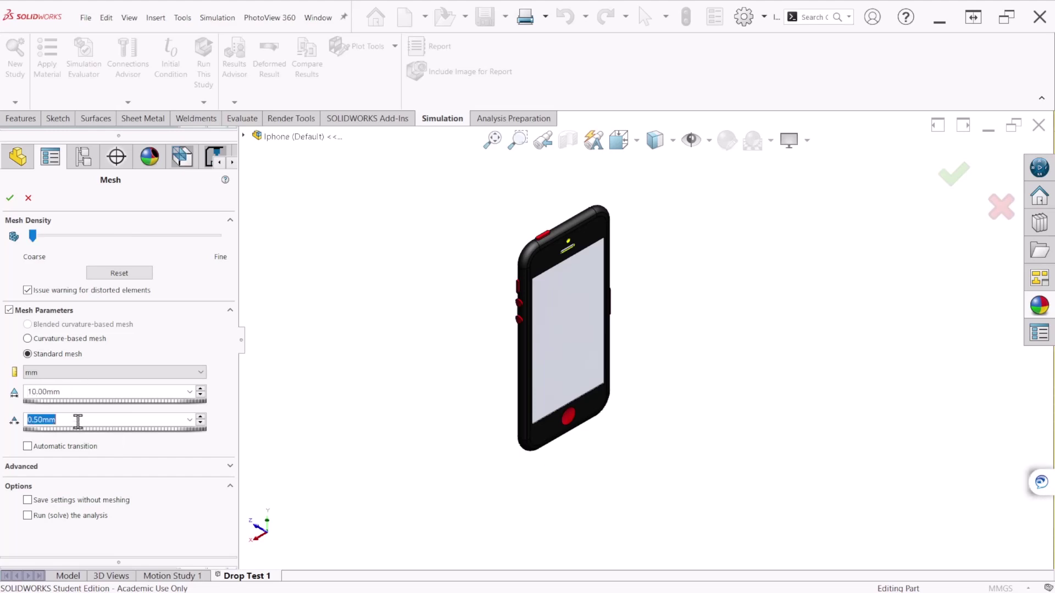
type("0.1")
Step: Set the mesh quality to Draft in the advanced mesh settings and generate the mesh
left_click(230, 467)
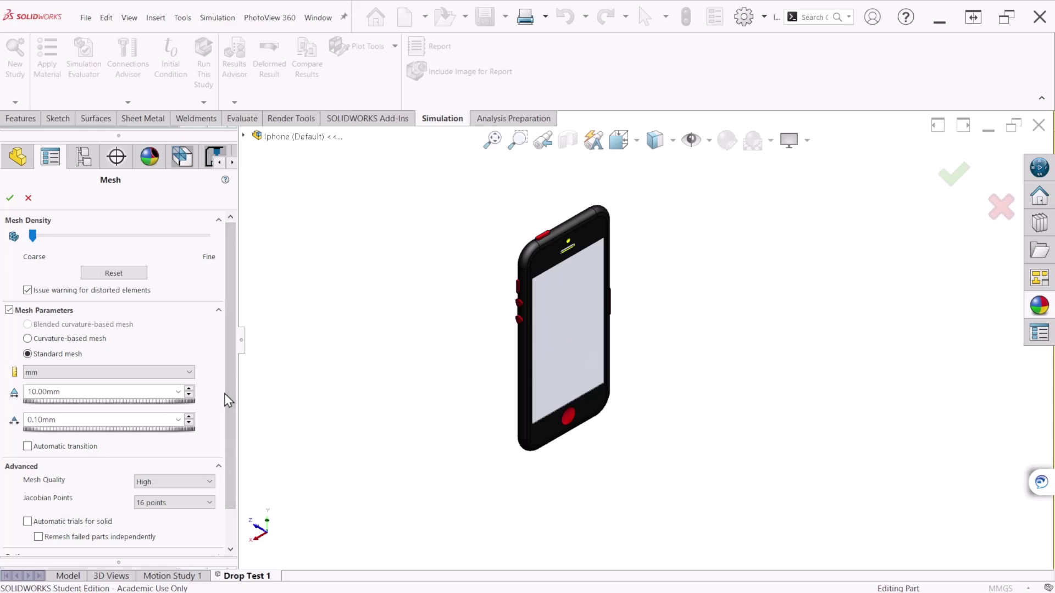
scroll(234, 439, "down", 2)
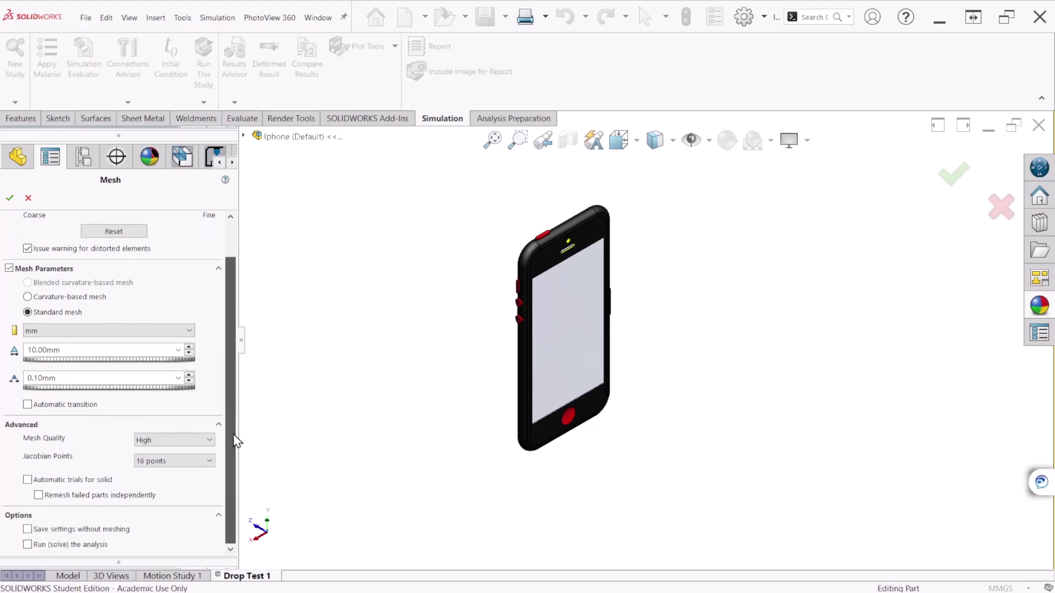
left_click(161, 440)
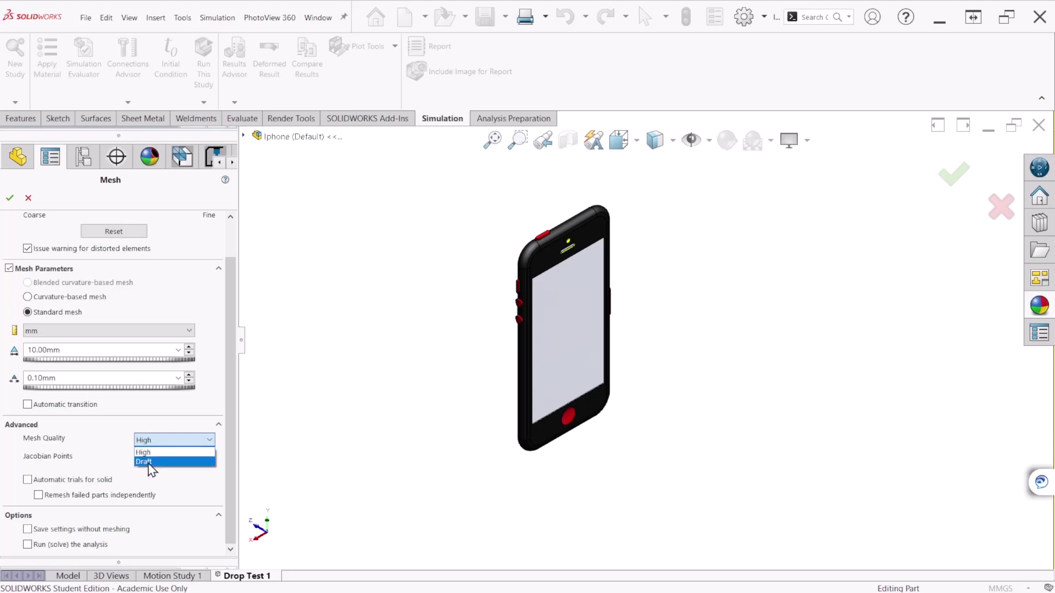
left_click(149, 466)
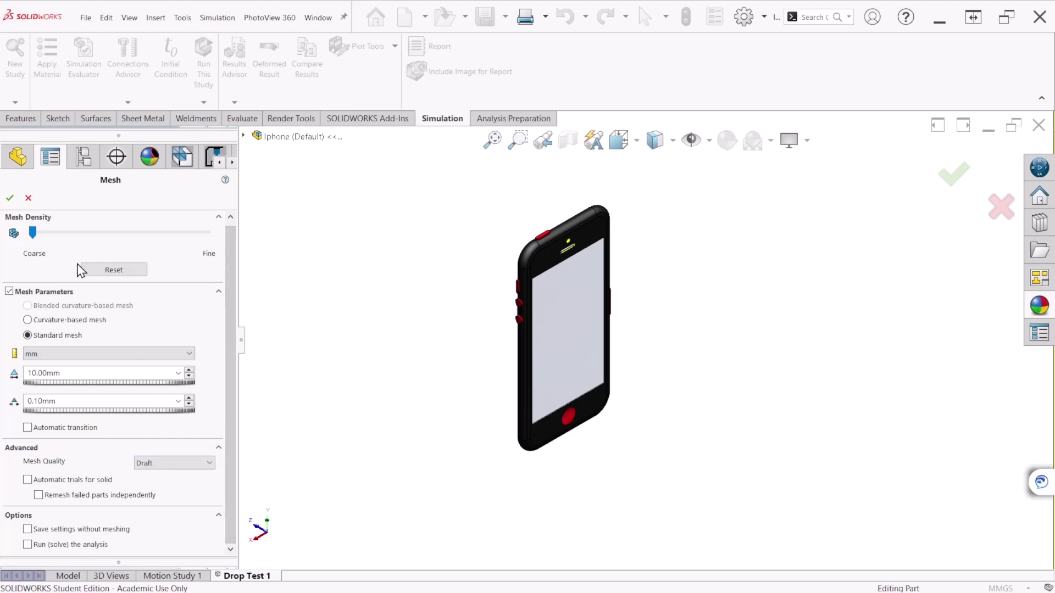
left_click(8, 200)
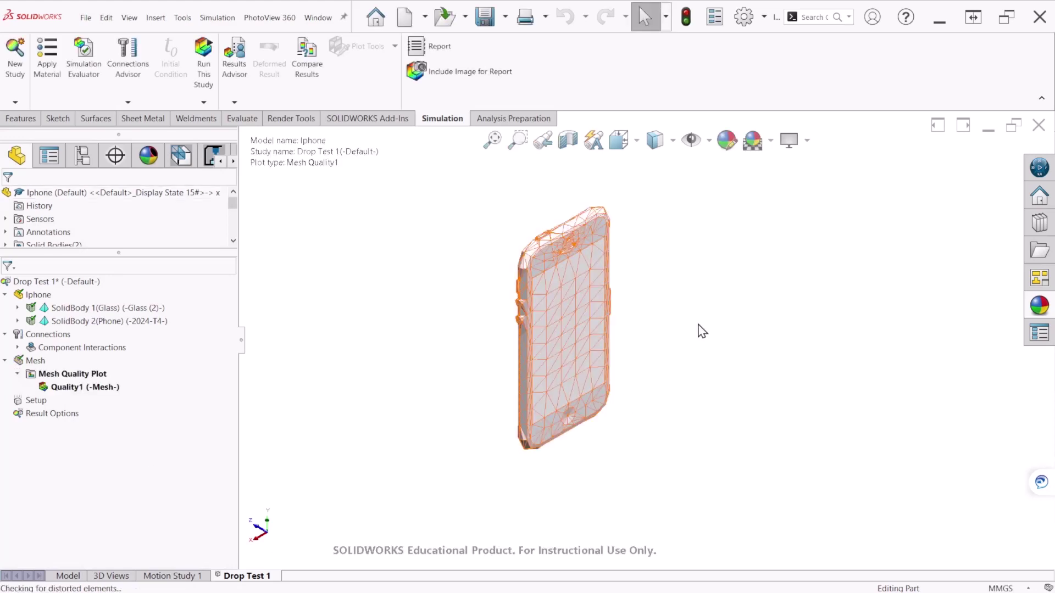
Step: Start defining the drop test setup by velocity at impact, with in/sec as the velocity unit
middle_click_drag(703, 332, 626, 278)
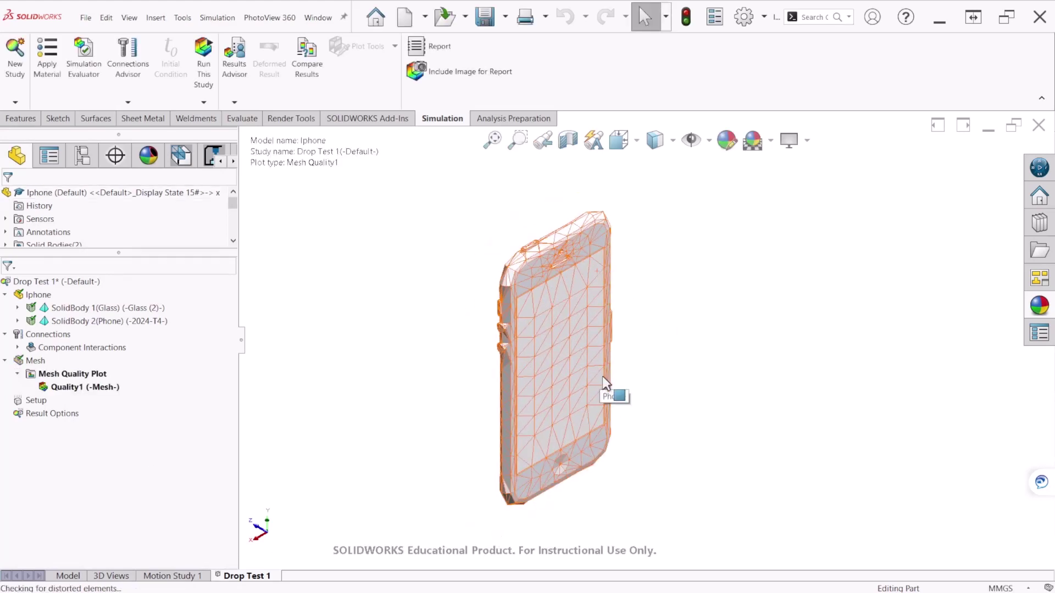
middle_click_drag(605, 383, 661, 390)
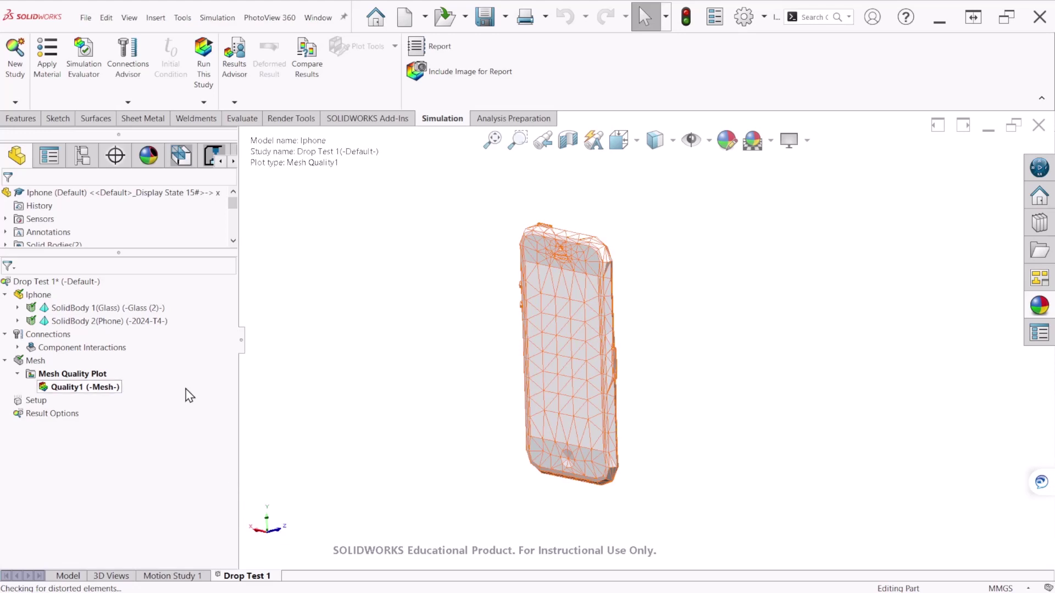
left_click(36, 405)
right_click(37, 407)
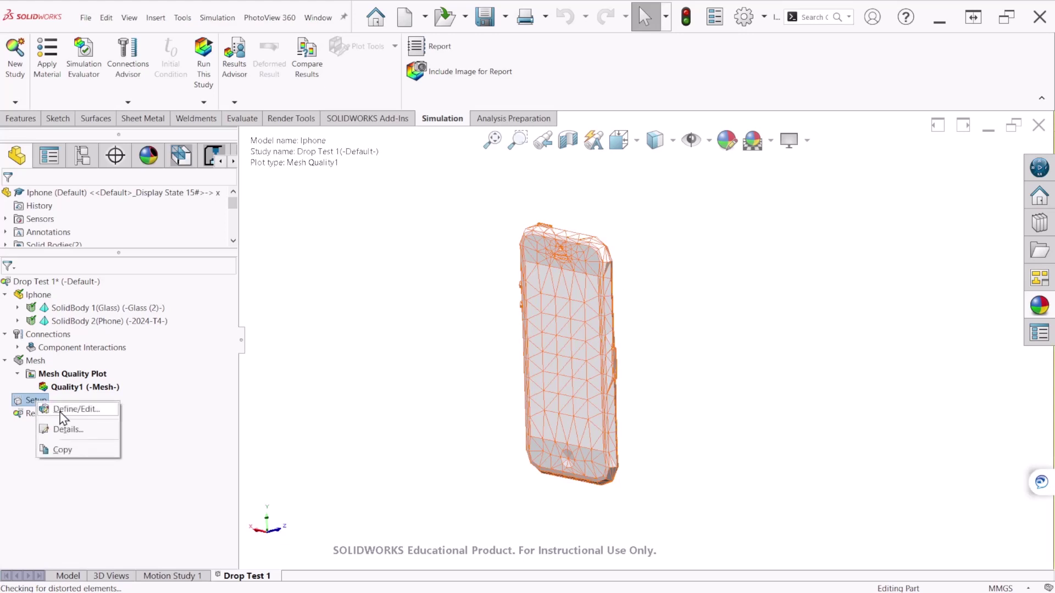
left_click(69, 410)
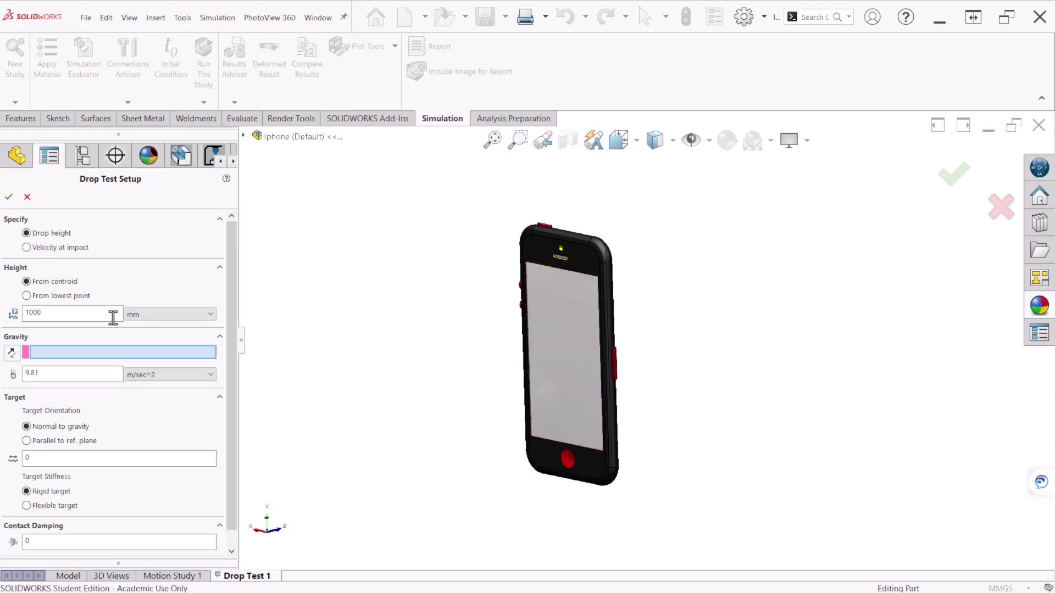
left_click(54, 249)
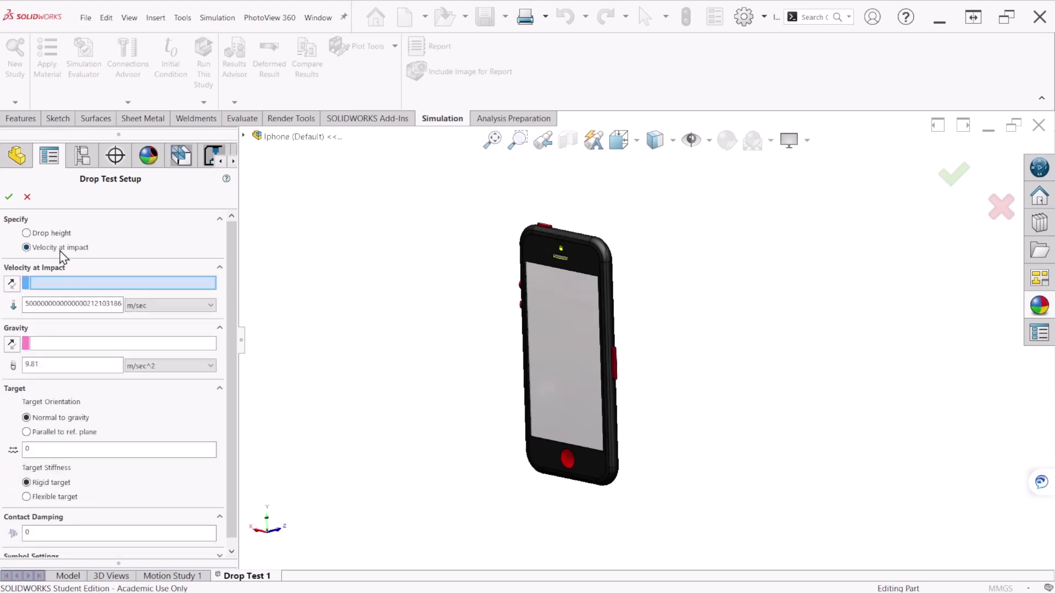
left_click(51, 233)
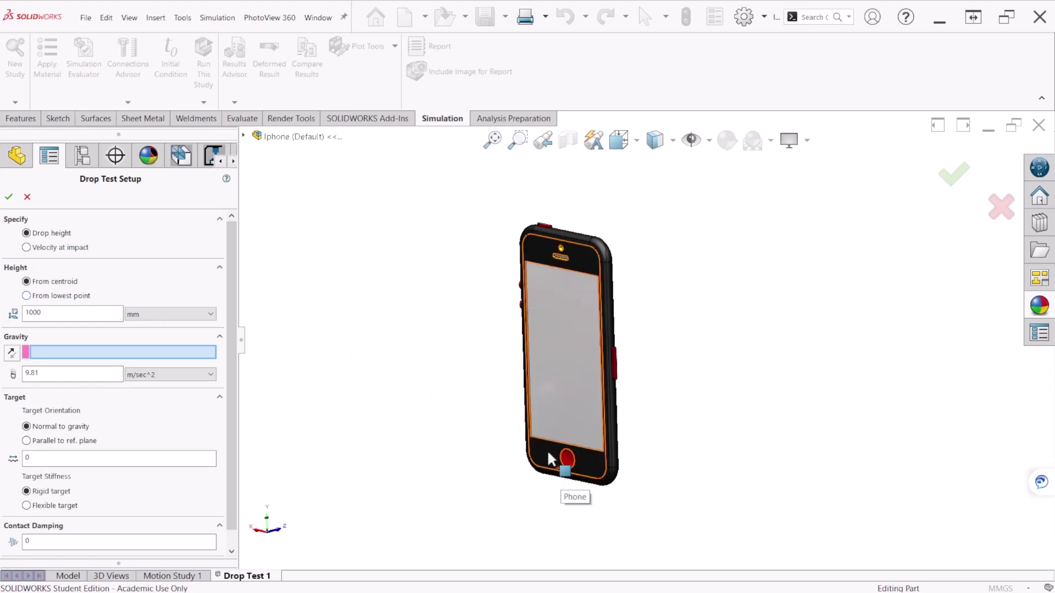
left_click(58, 247)
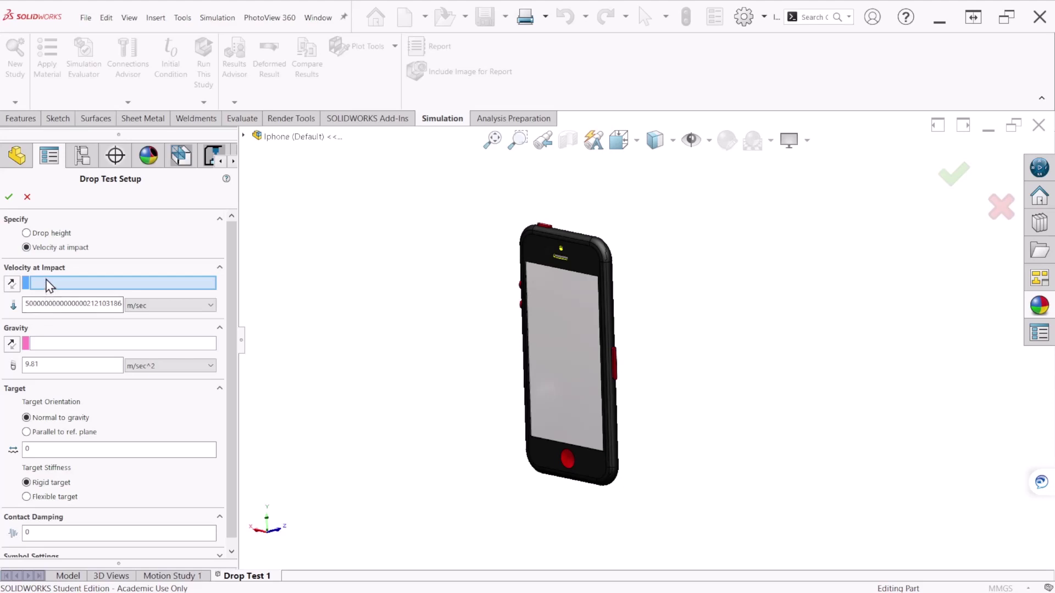
left_click(139, 311)
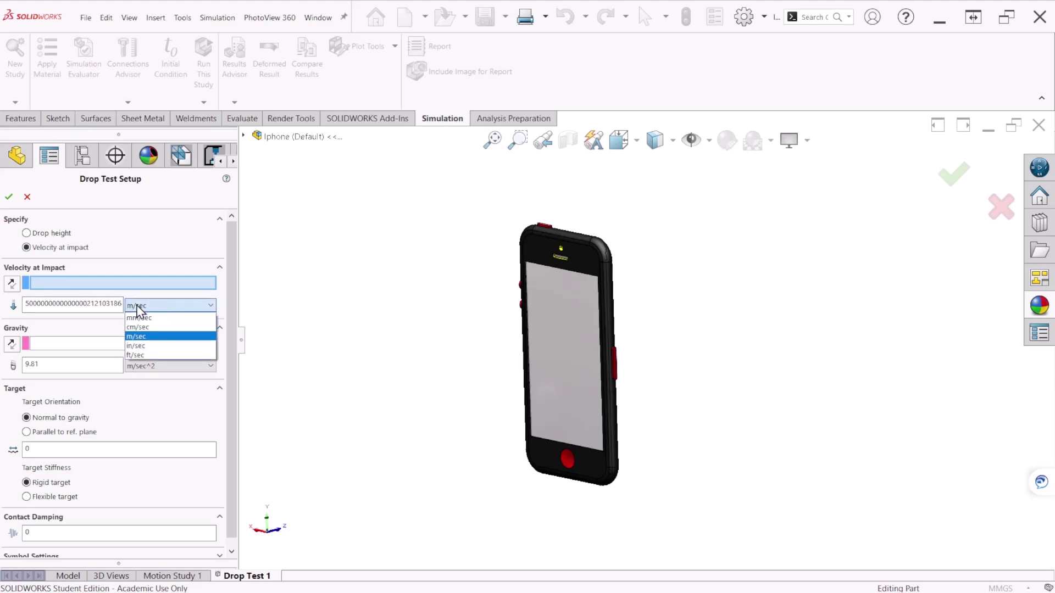
left_click(148, 349)
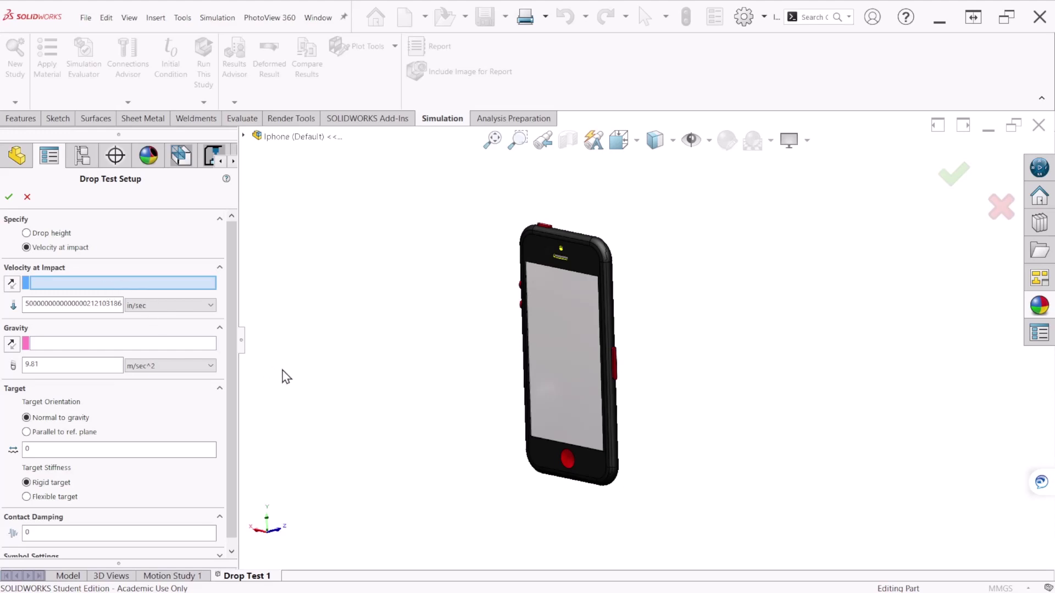
Step: Use the long vertical edge of the glass beside the volume buttons as the impact velocity direction and set the velocity to 50 in/sec
scroll(539, 289, "down", 8)
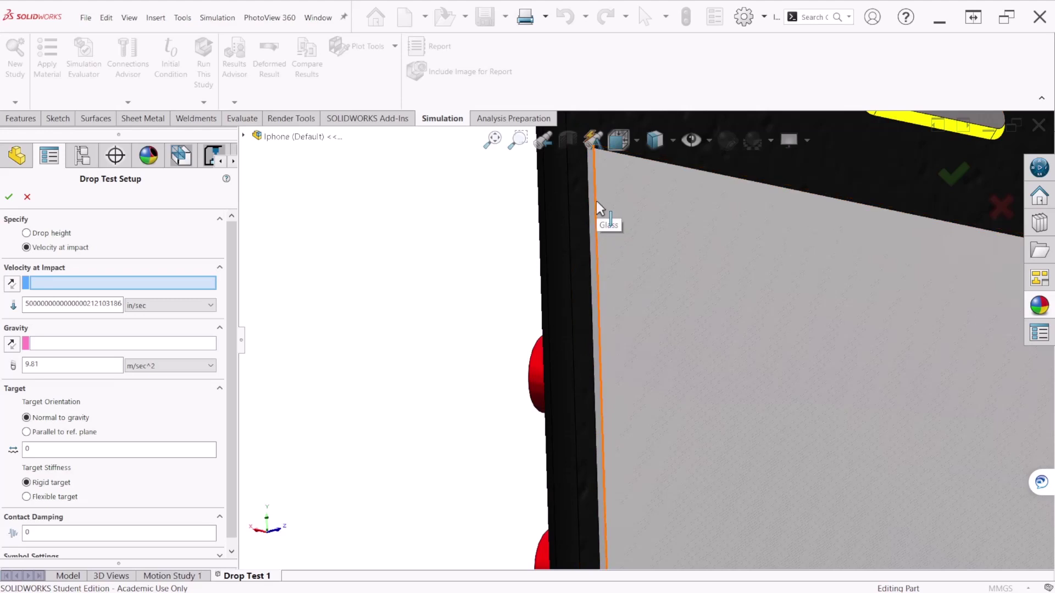
left_click(597, 205)
scroll(353, 348, "up", 5)
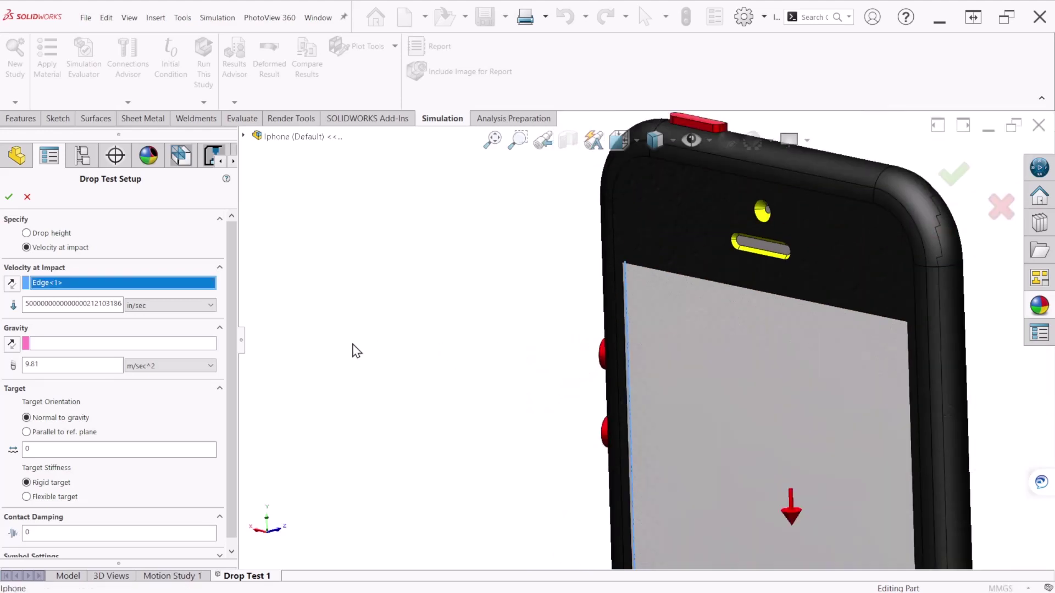
scroll(650, 426, "up", 5)
scroll(720, 391, "down", 3)
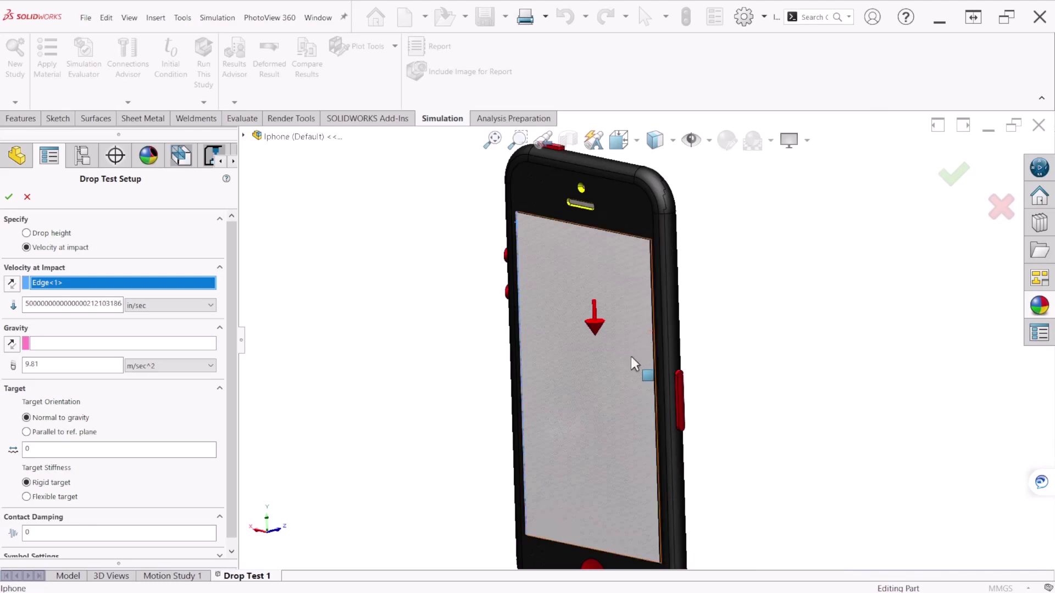
scroll(631, 358, "up", 2)
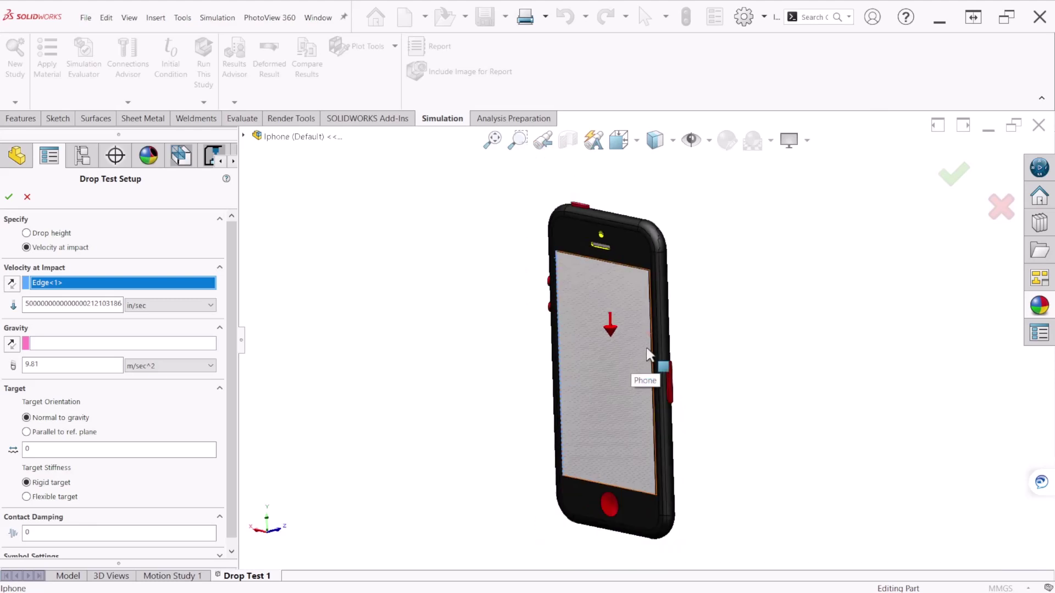
double_click(96, 306)
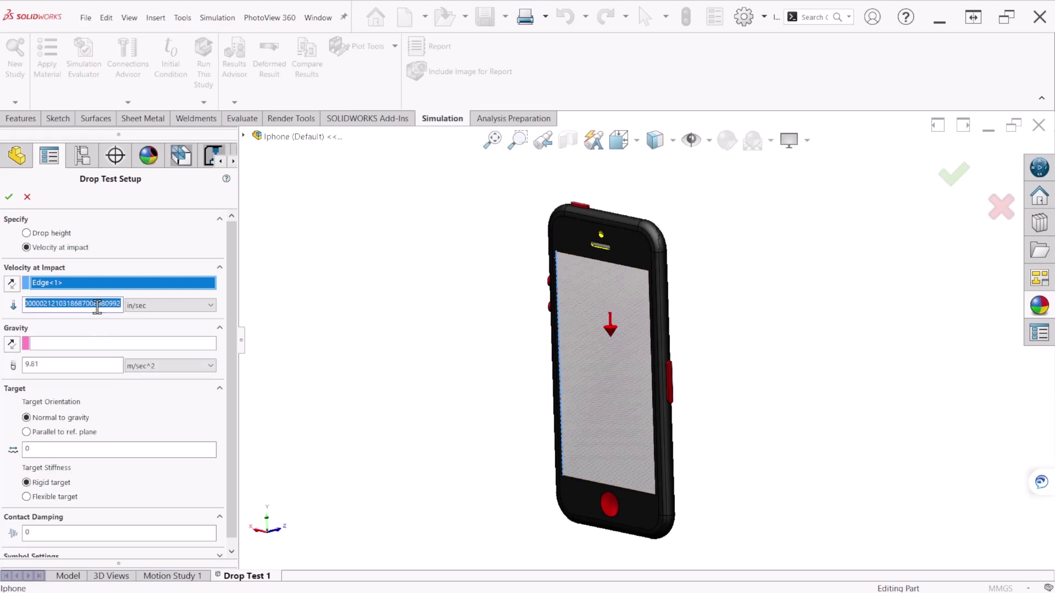
type("50")
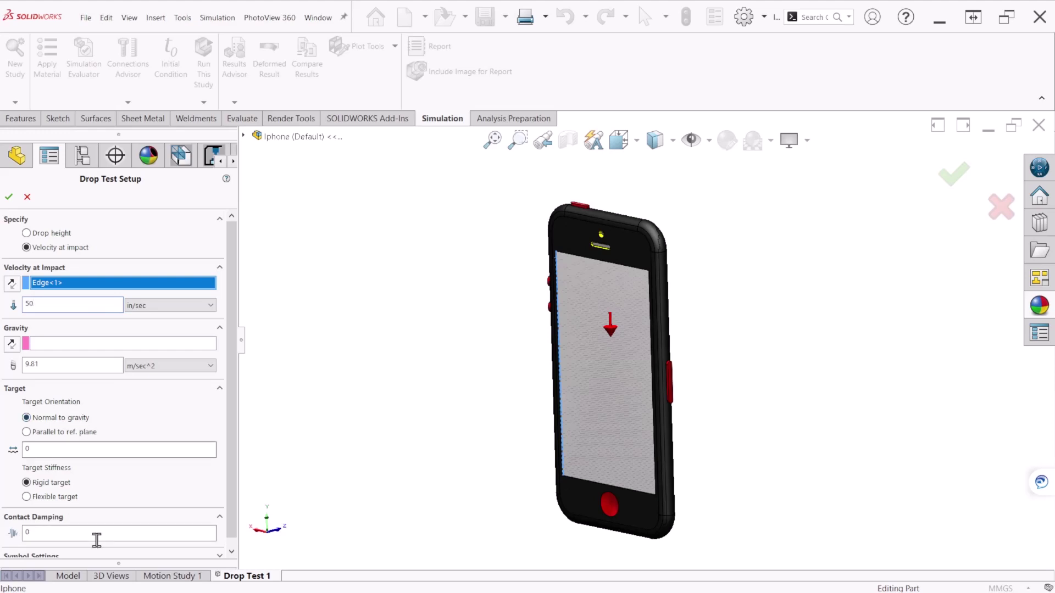
Step: Use the Top Plane as the gravity reference, reverse gravity so it points downward, and accept the drop test setup
left_click(11, 345)
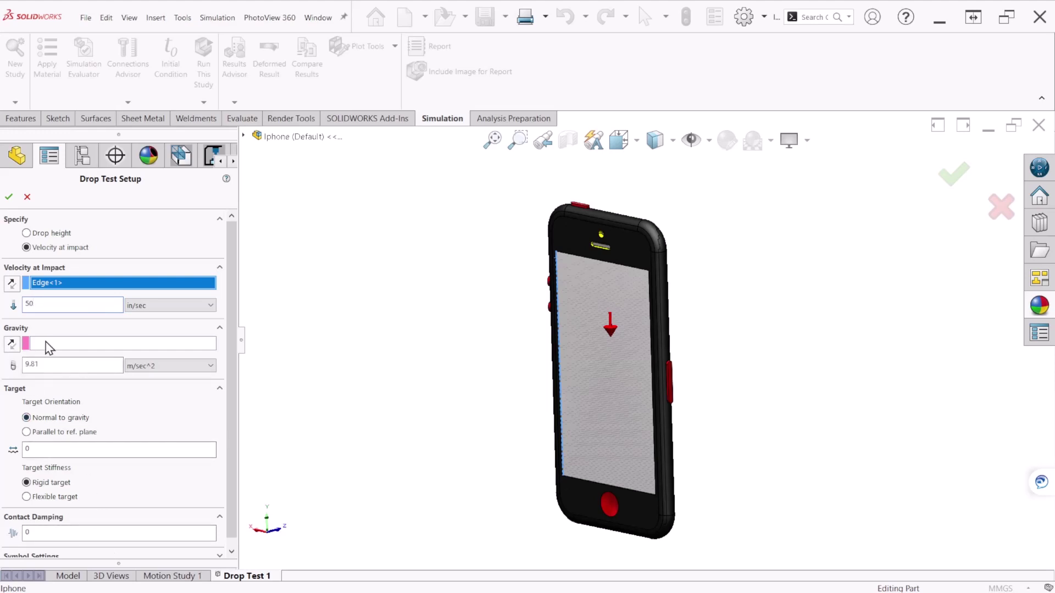
left_click(243, 136)
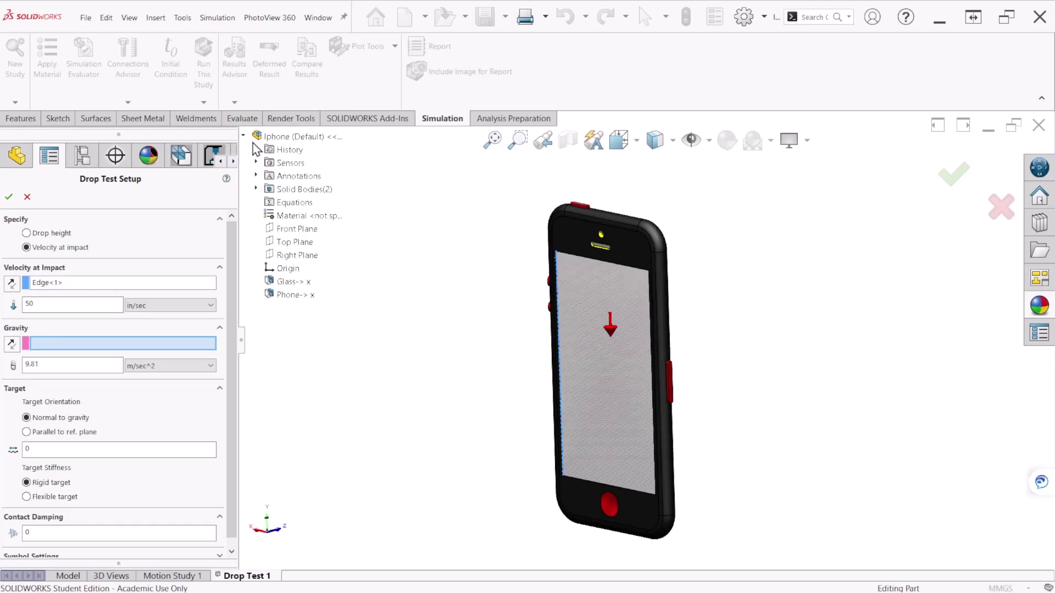
left_click(302, 243)
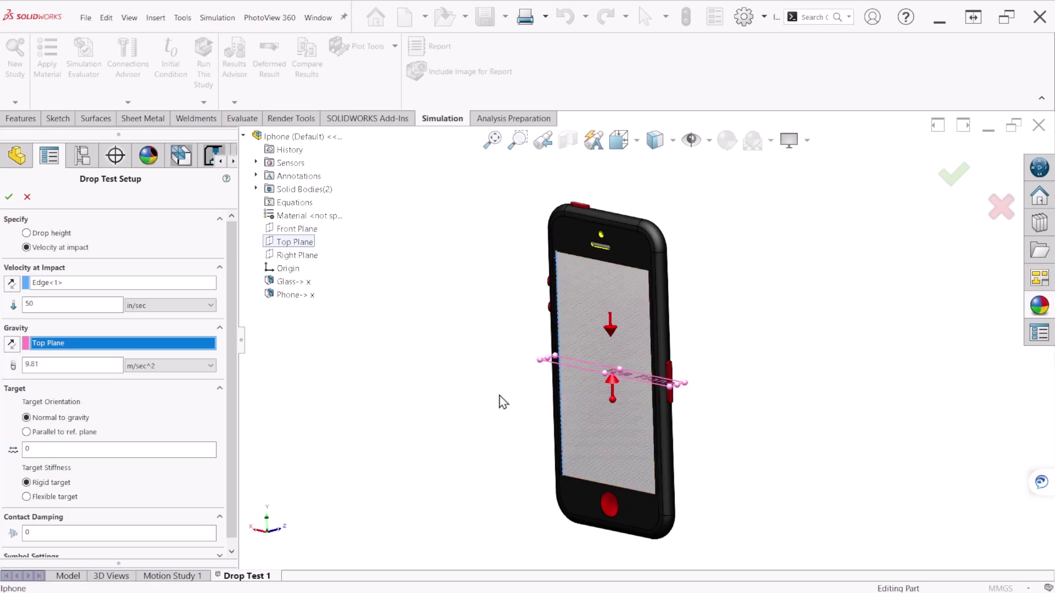
left_click(12, 344)
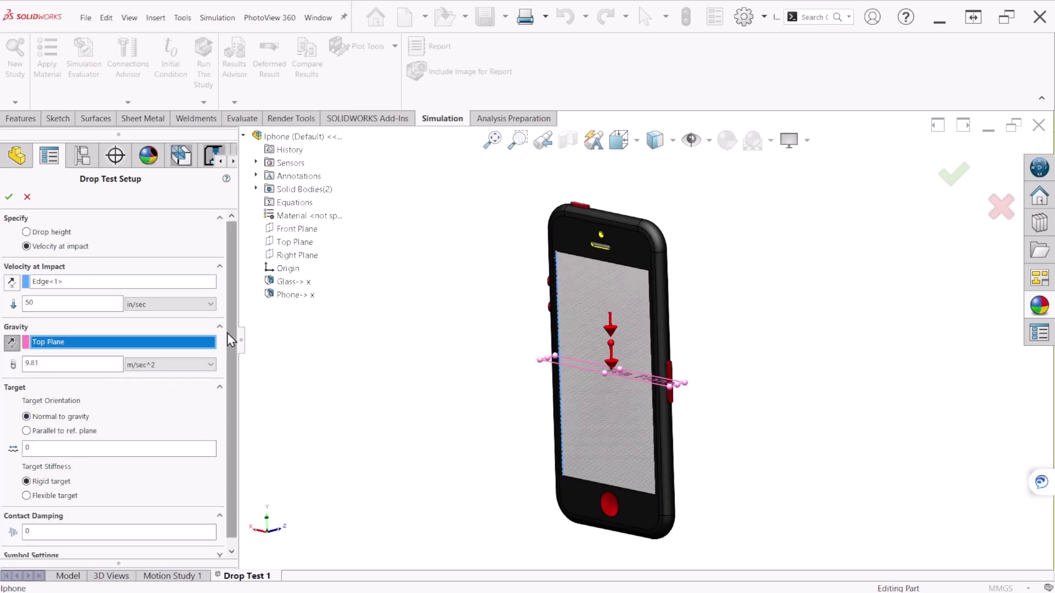
scroll(227, 333, "down", 1)
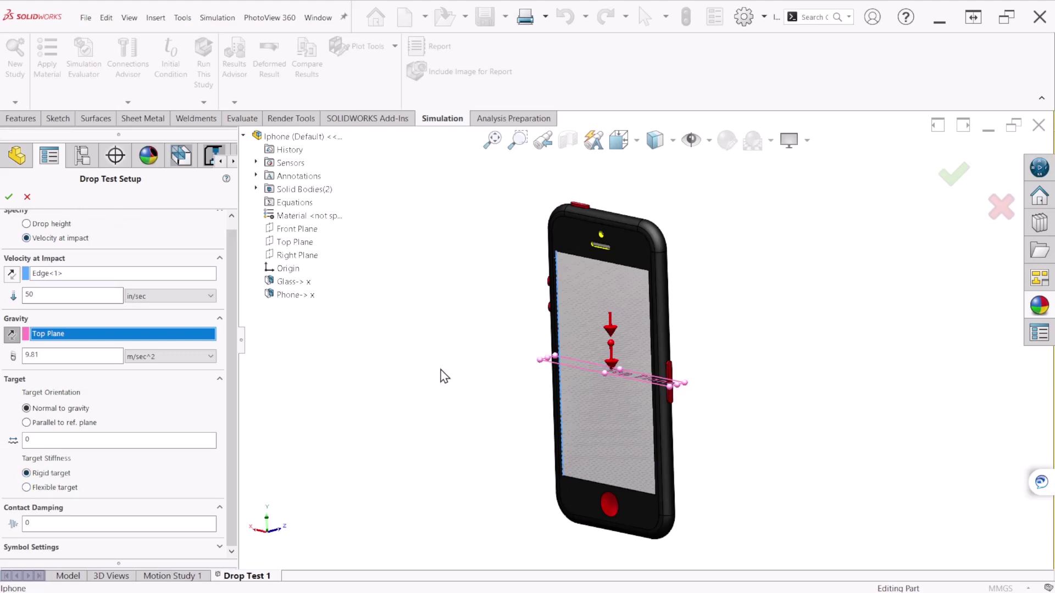
left_click(11, 198)
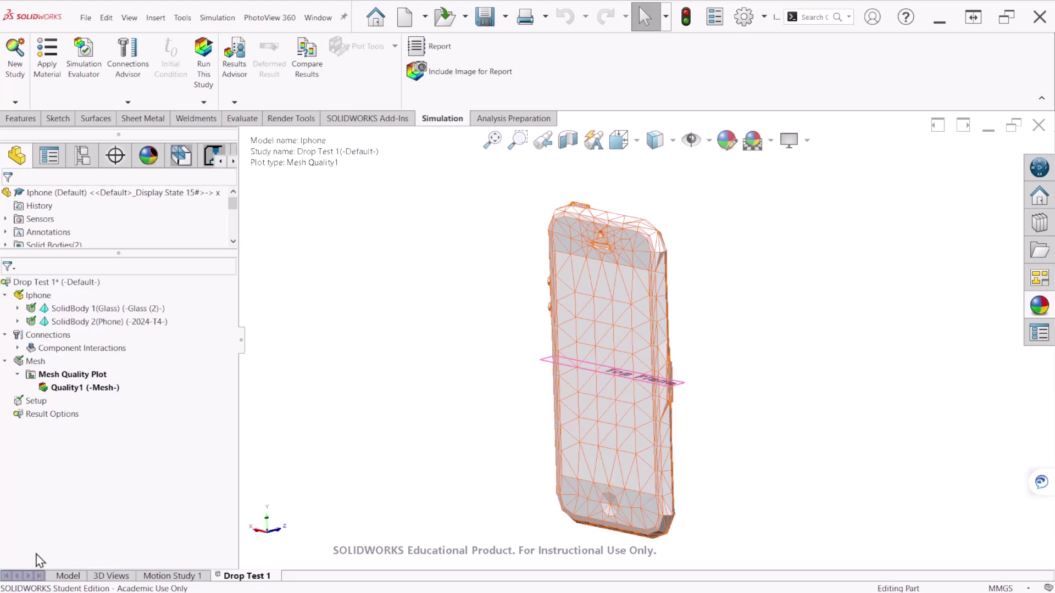
Step: Edit the study's result options and set the solution time after impact to 30 microseconds
right_click(66, 416)
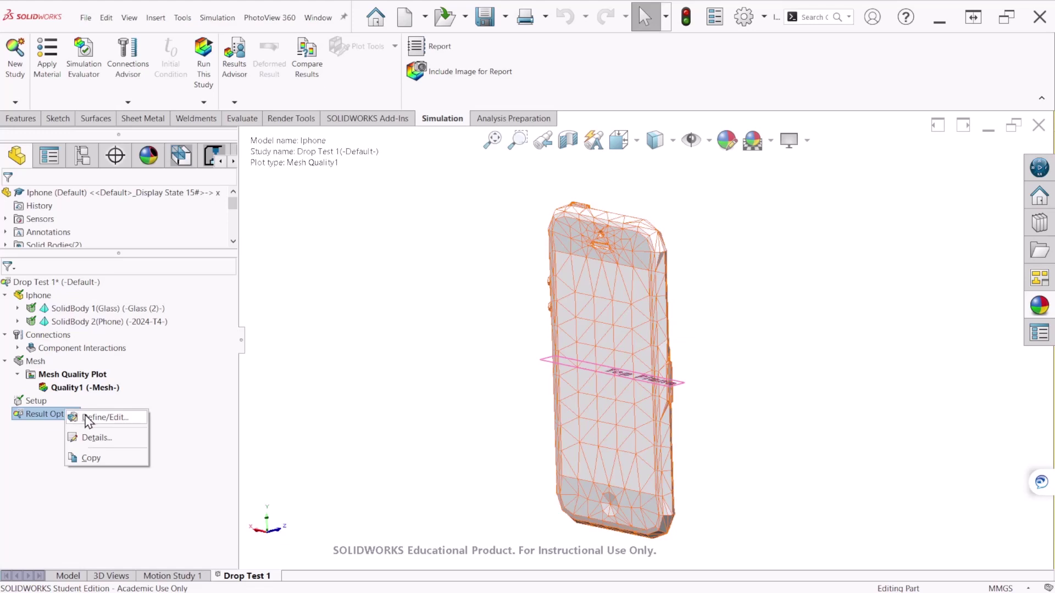
left_click(88, 419)
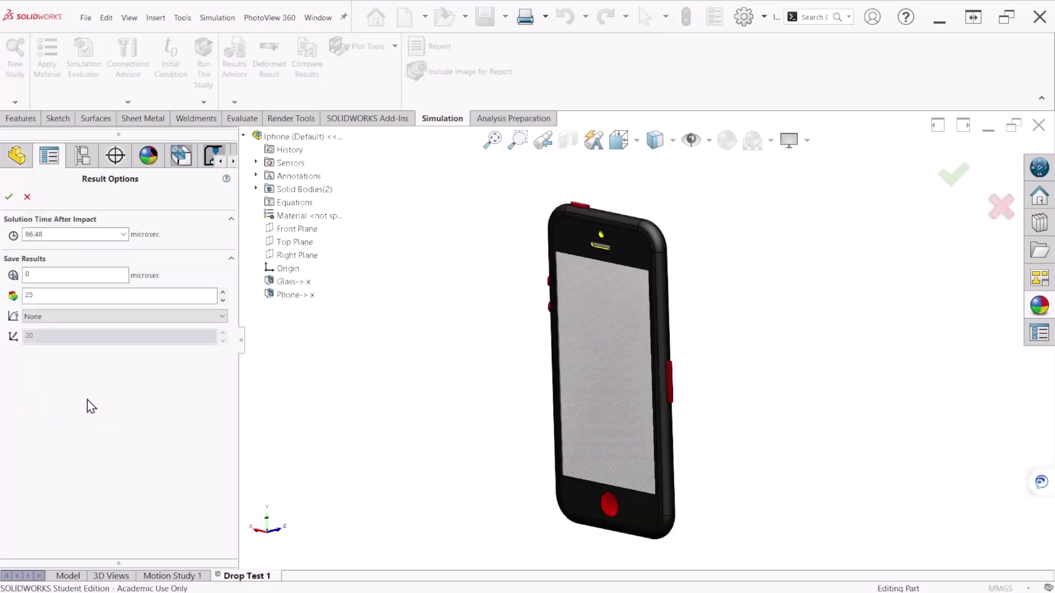
double_click(81, 236)
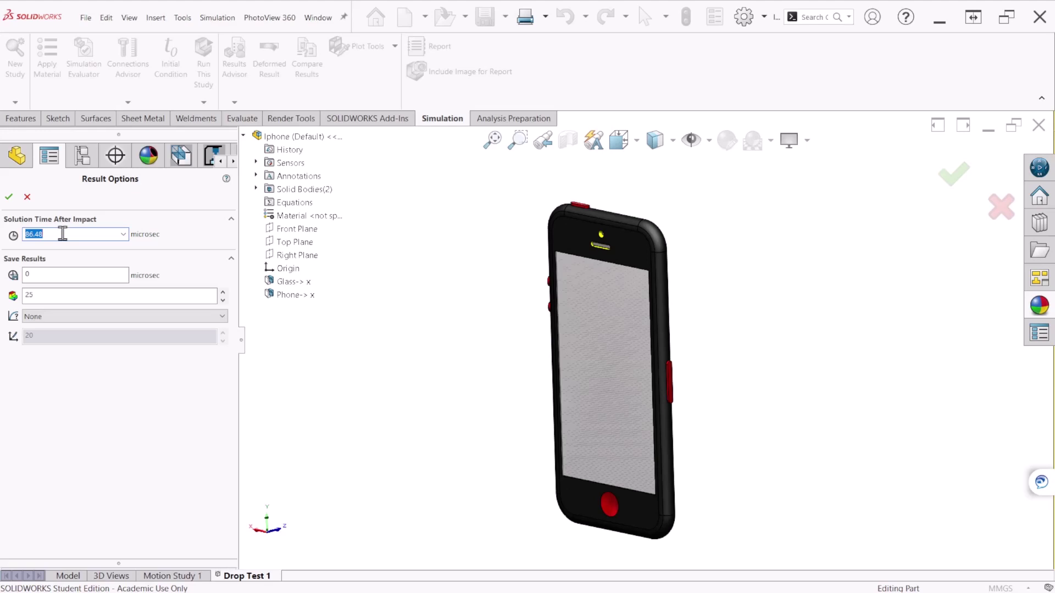
type("30")
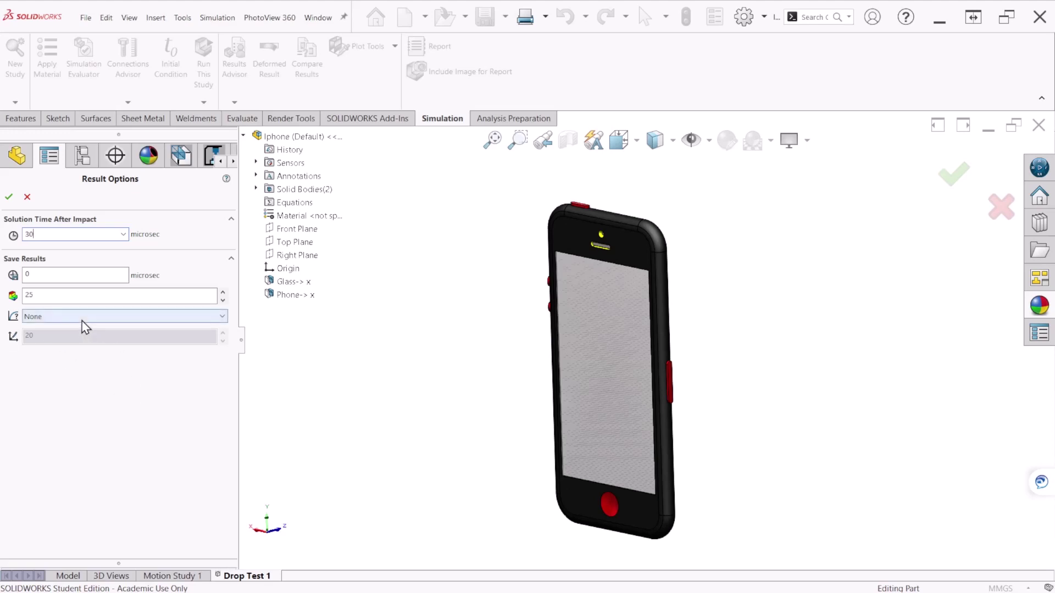
left_click(8, 199)
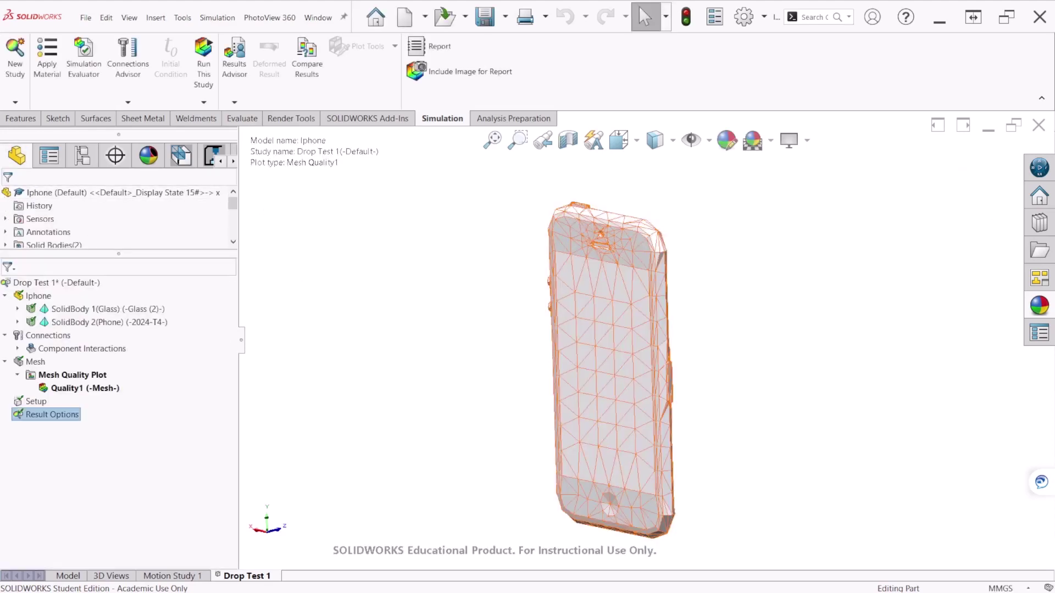
key("f")
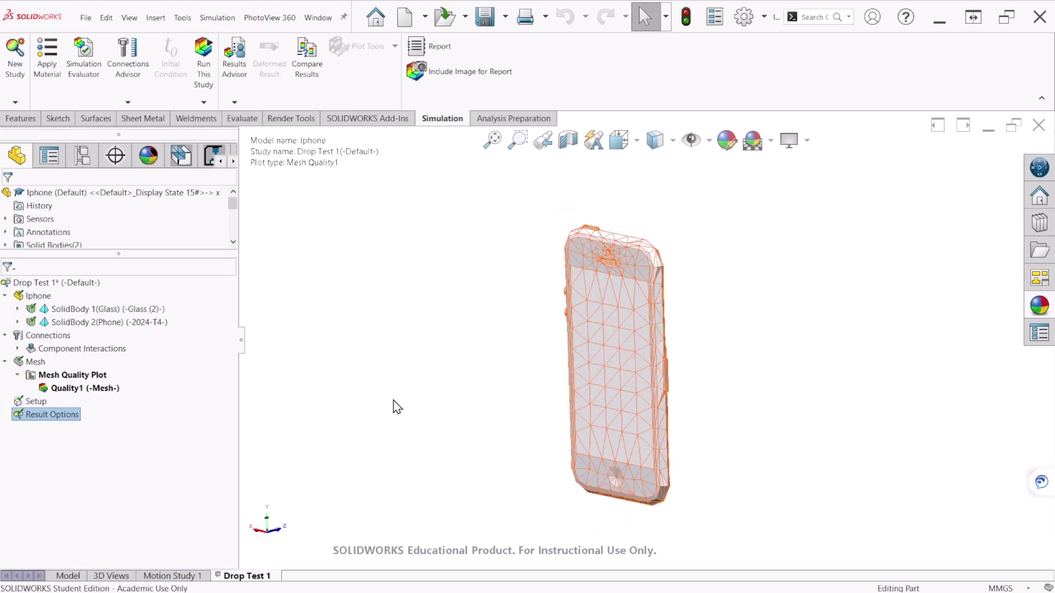
scroll(665, 399, "down", 3)
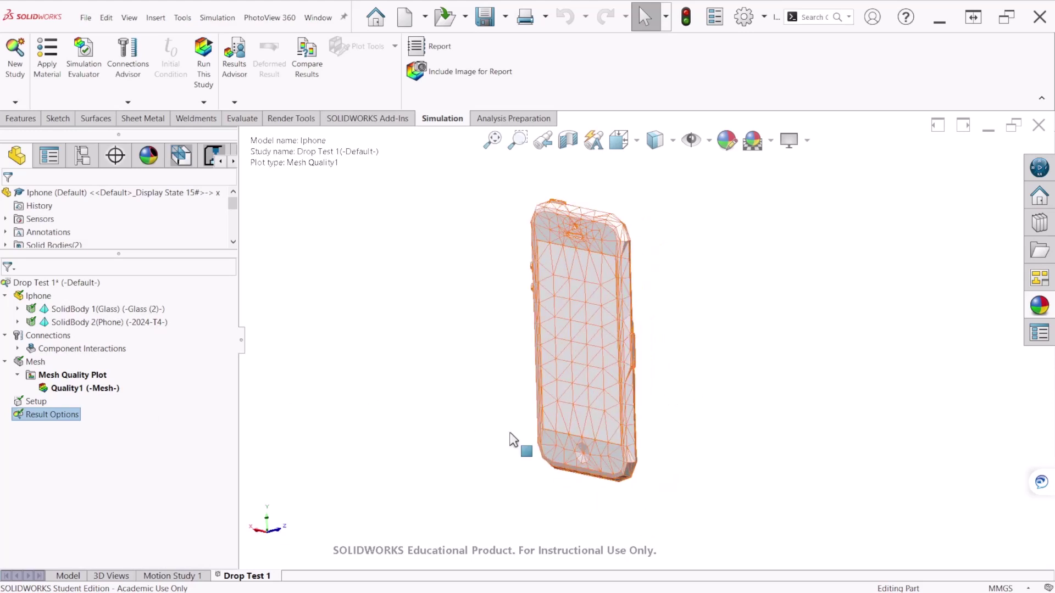
scroll(688, 380, "up", 2)
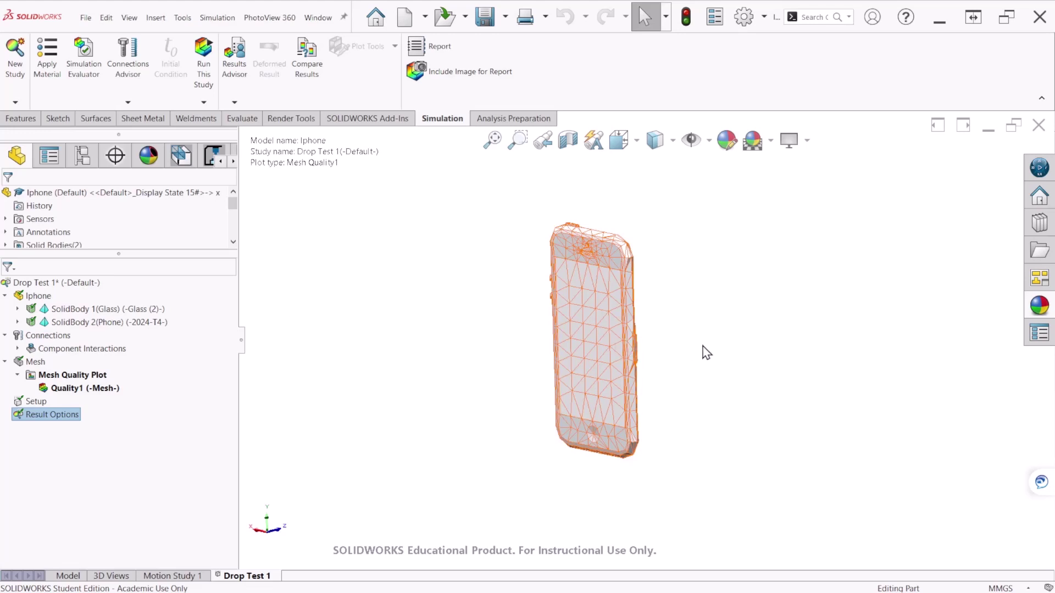
middle_click_drag(701, 352, 726, 328)
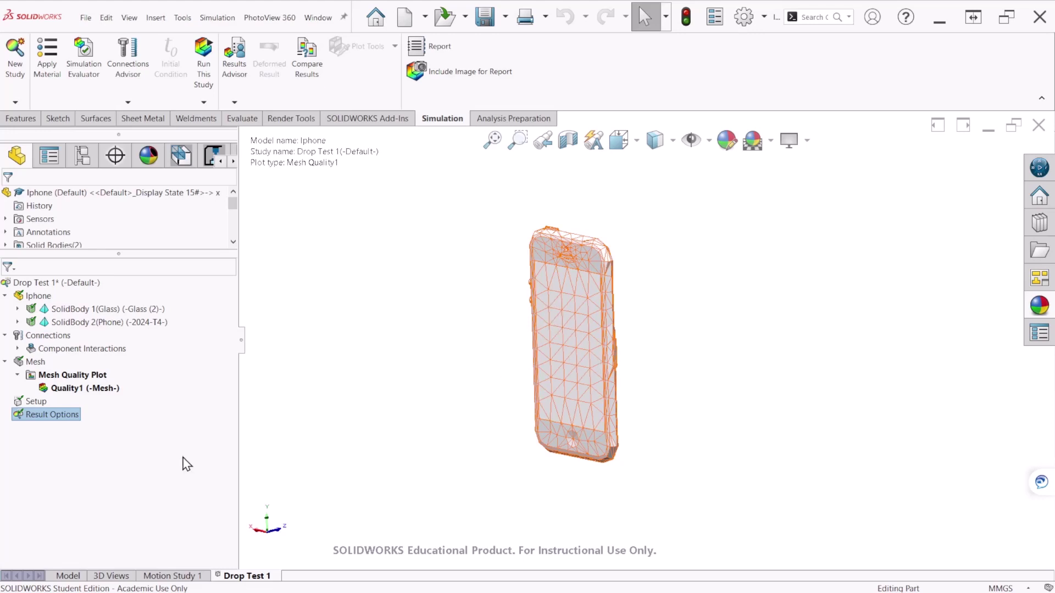
Step: Return to the part model and sketch a center rectangle about 25 by 24 mm at the origin on the phone's screen face
left_click(67, 576)
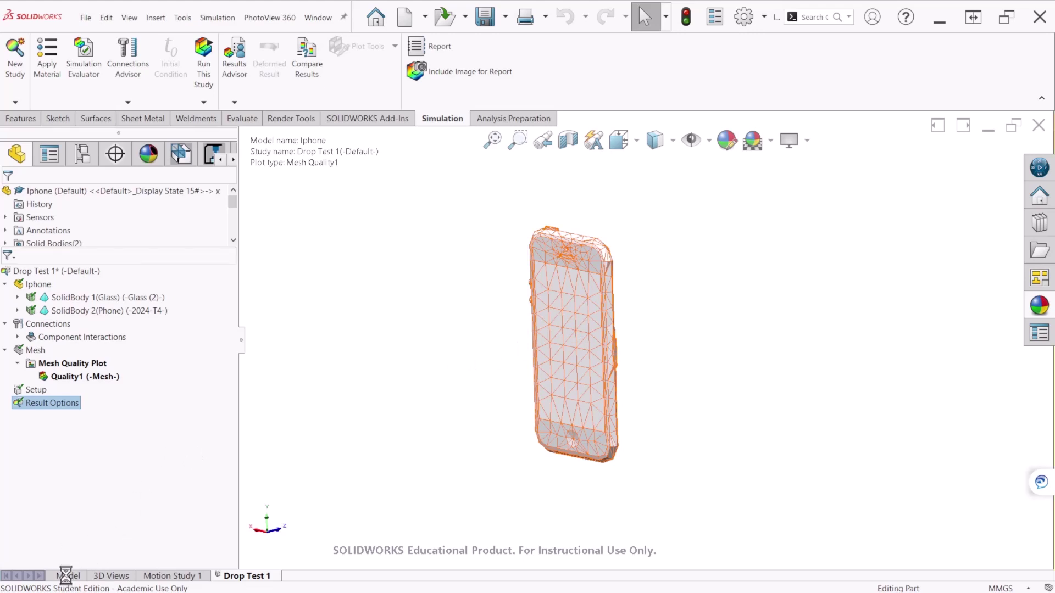
left_click(549, 310)
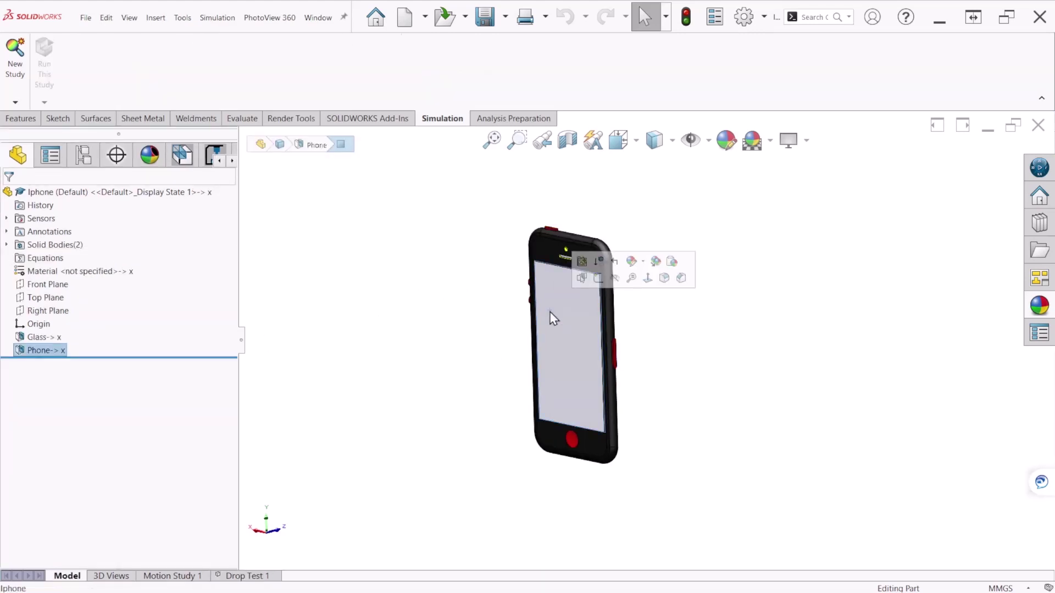
left_click(598, 278)
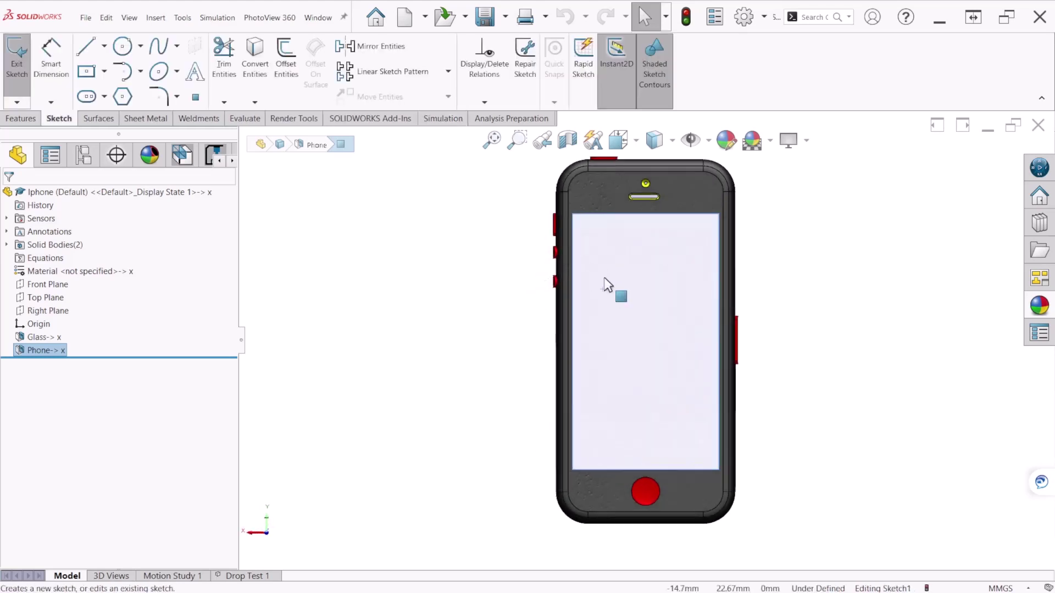
left_click(87, 71)
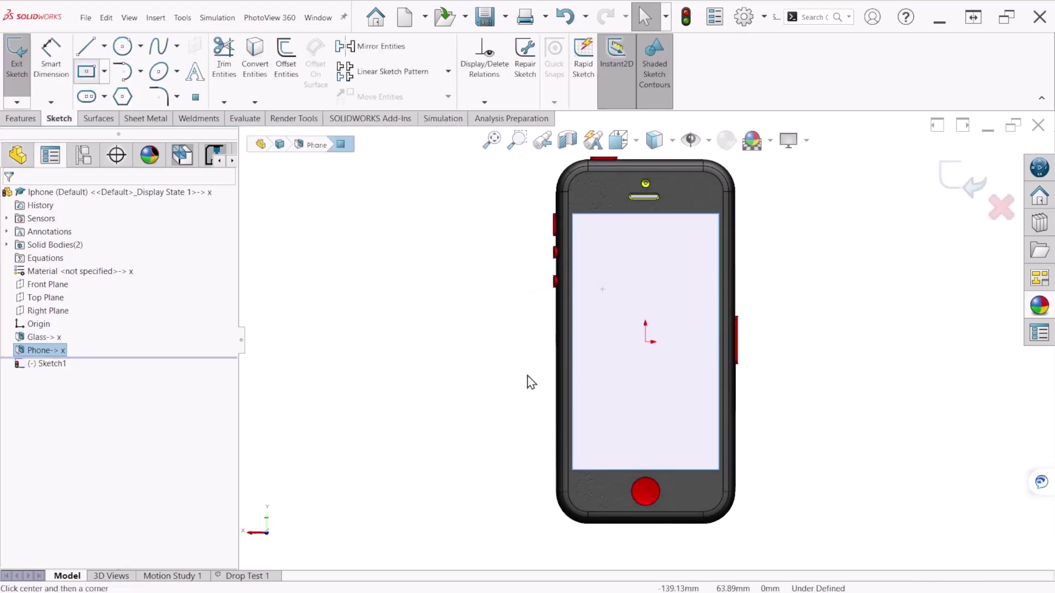
left_click(645, 342)
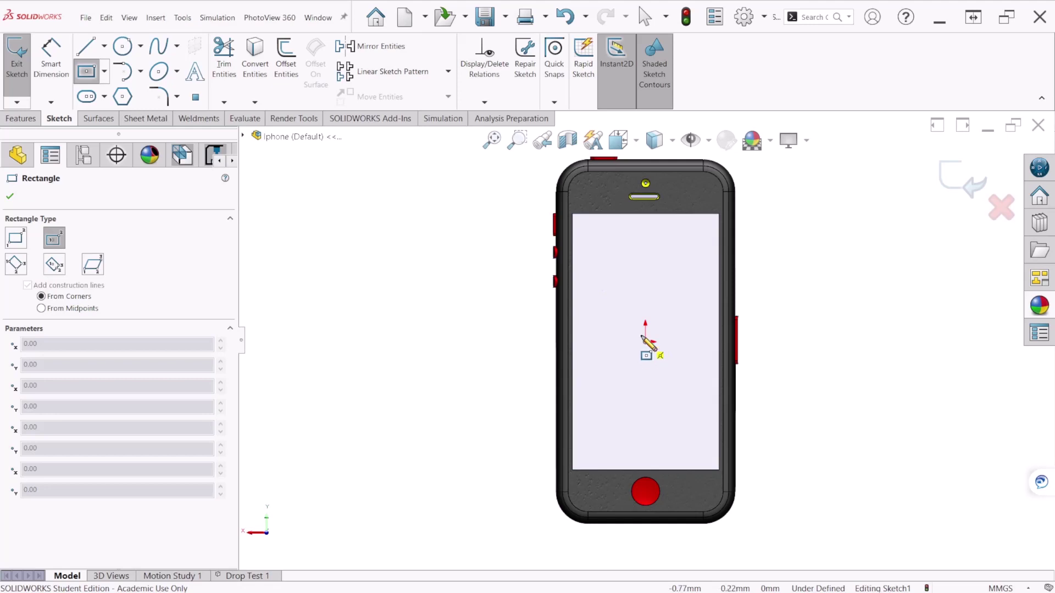
left_click(611, 308)
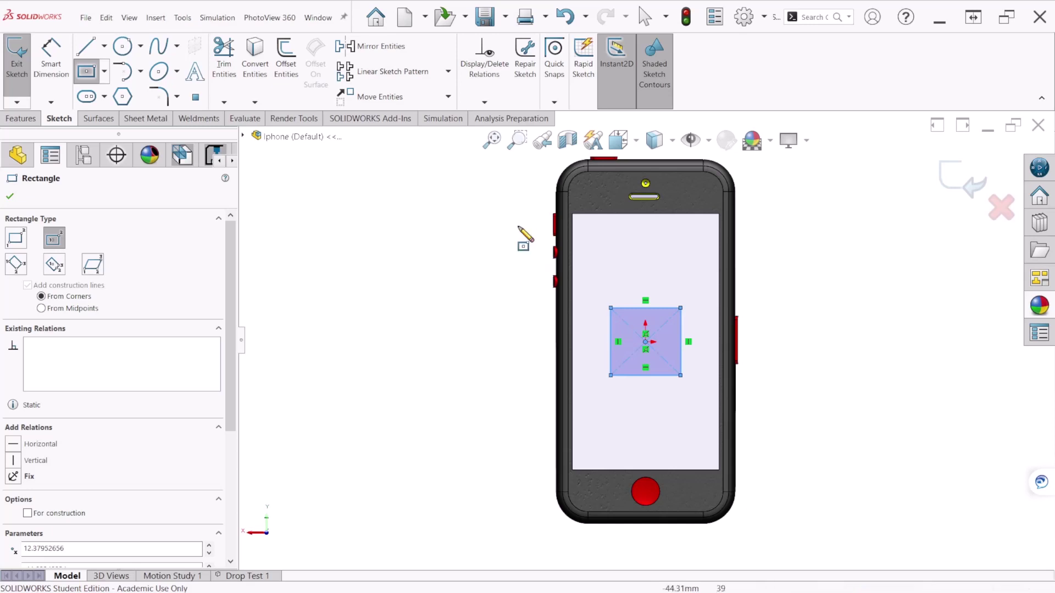
Step: Dimension the rectangle to 13 mm wide and 13 mm high, and exit the sketch
left_click(52, 58)
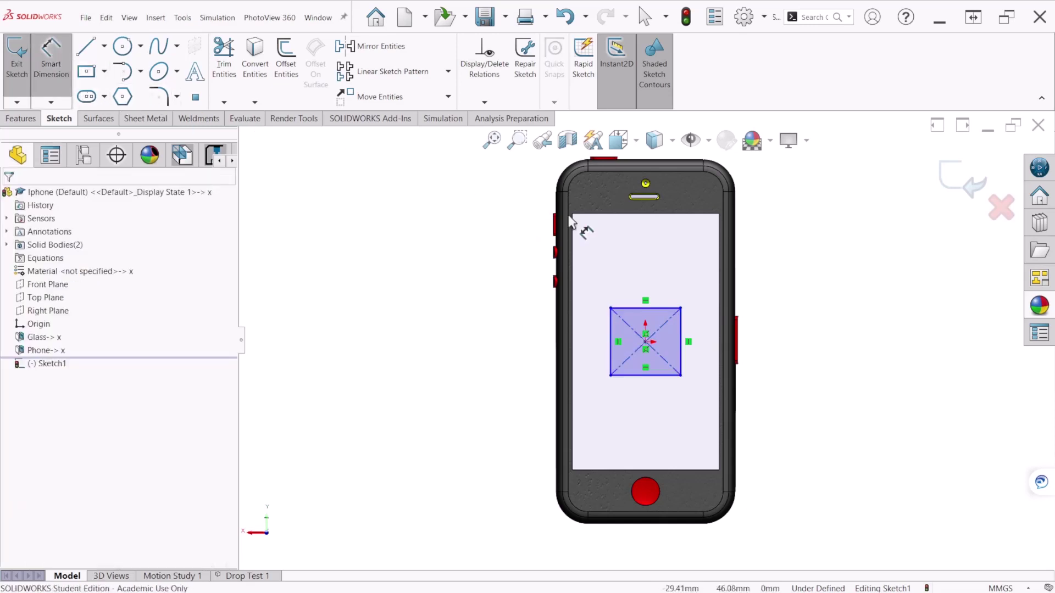
left_click(632, 307)
left_click(642, 282)
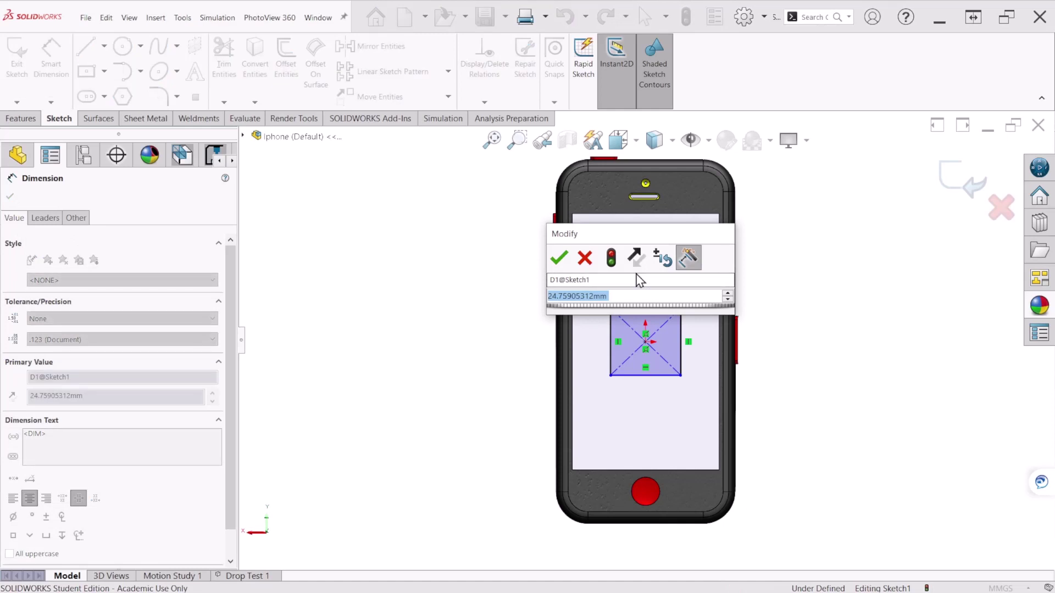
type("13")
key("Return")
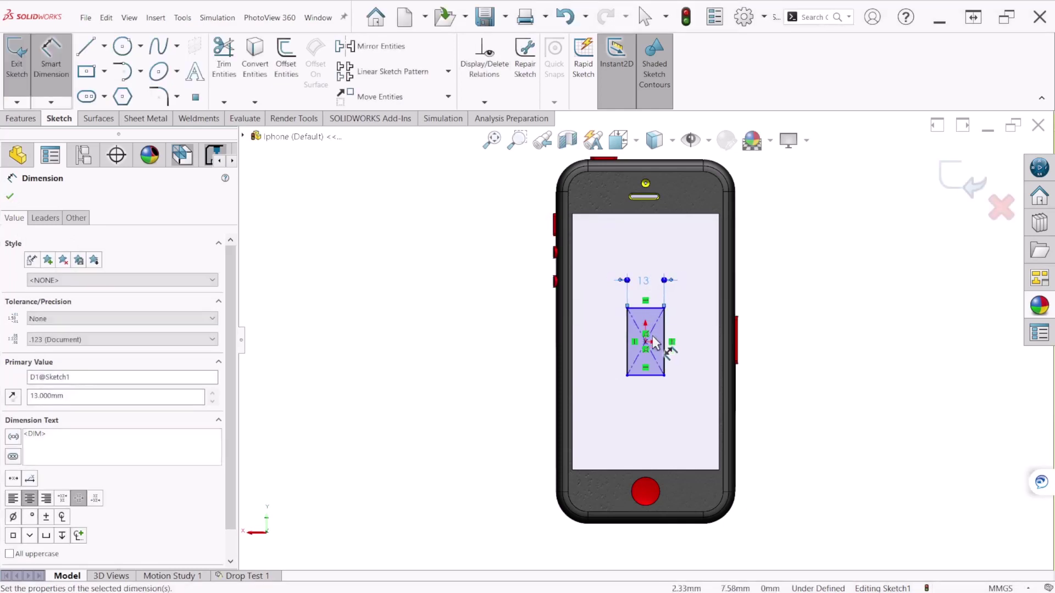
left_click(630, 344)
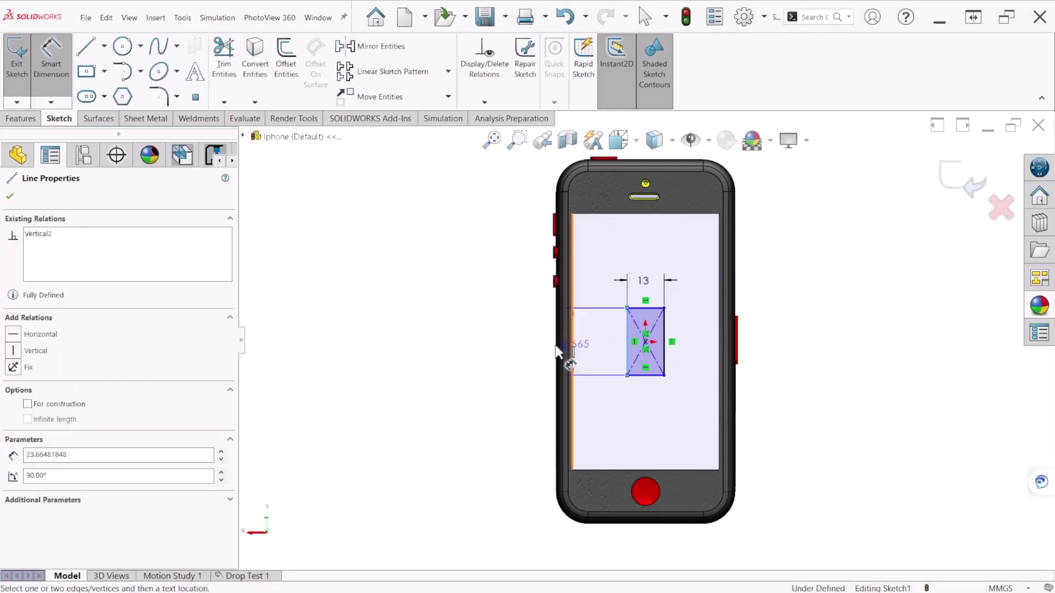
left_click(513, 350)
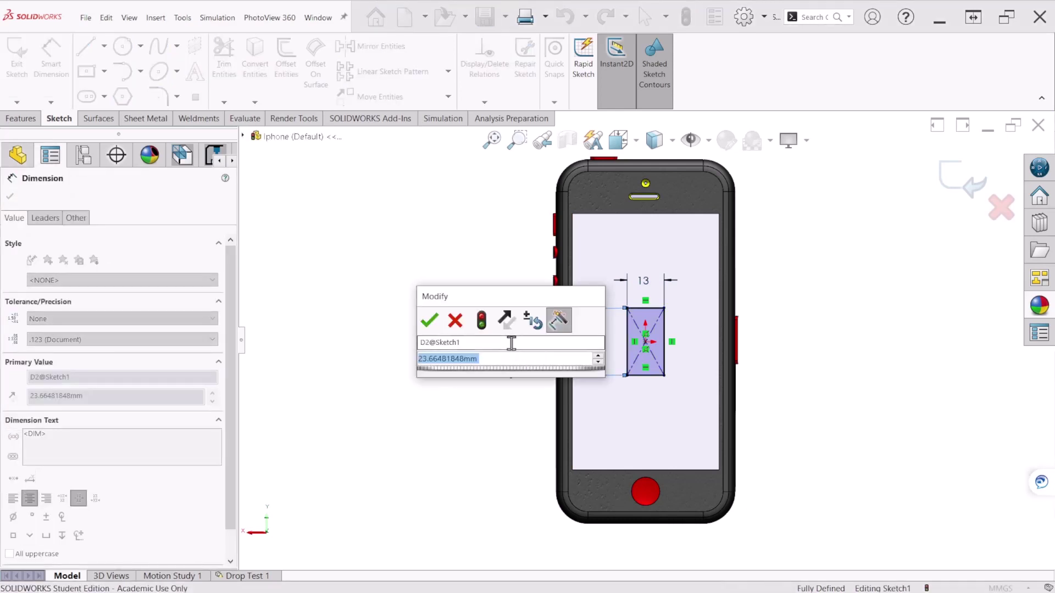
type("13")
key("Return")
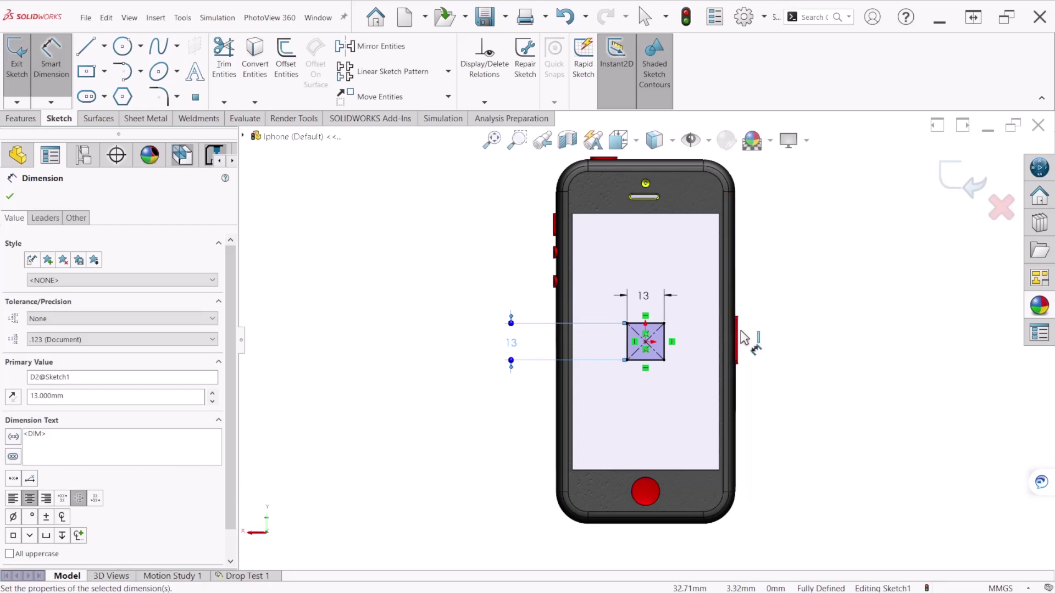
left_click(953, 190)
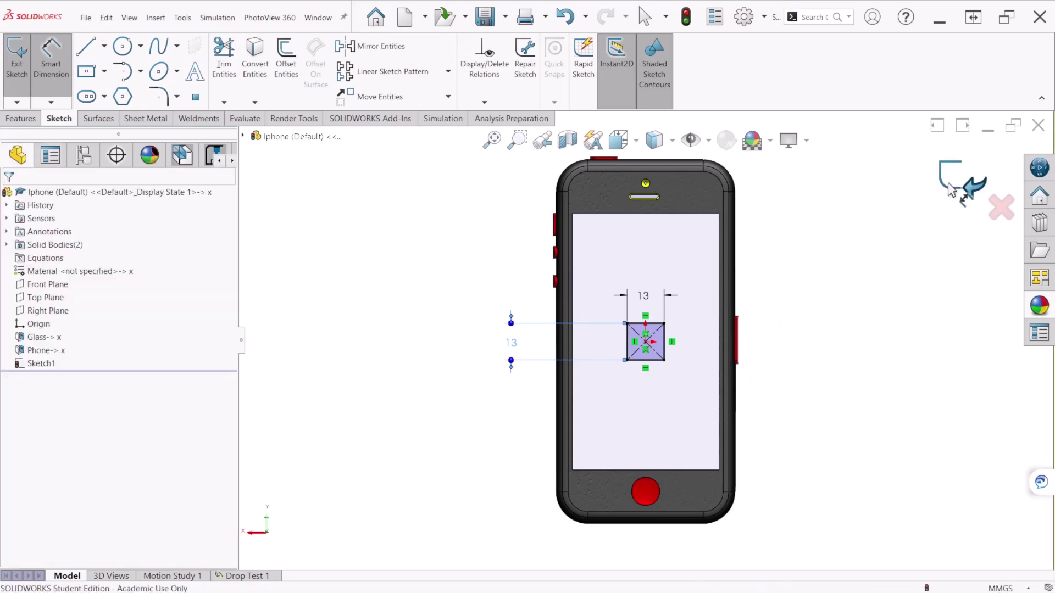
Step: Create a projection split line on the phone's screen face using the square sketch
left_click(21, 120)
left_click(592, 83)
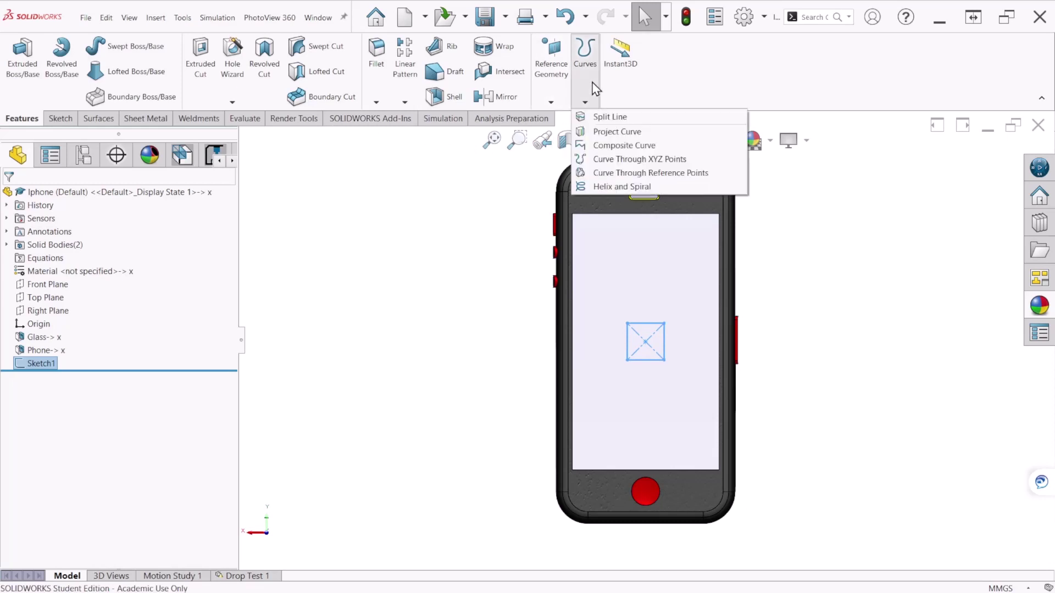
left_click(583, 95)
left_click(581, 88)
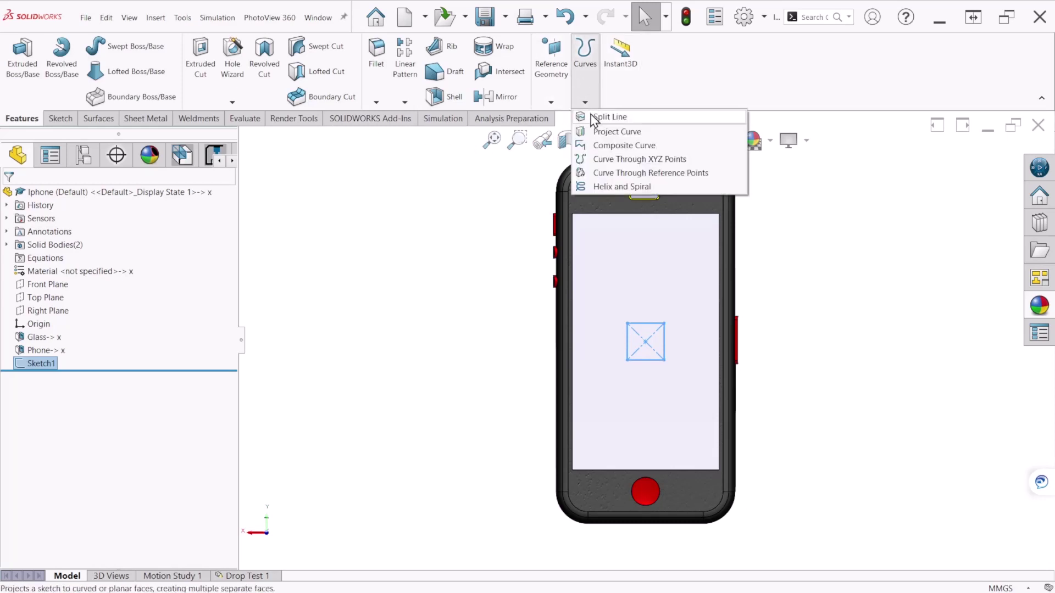
left_click(610, 117)
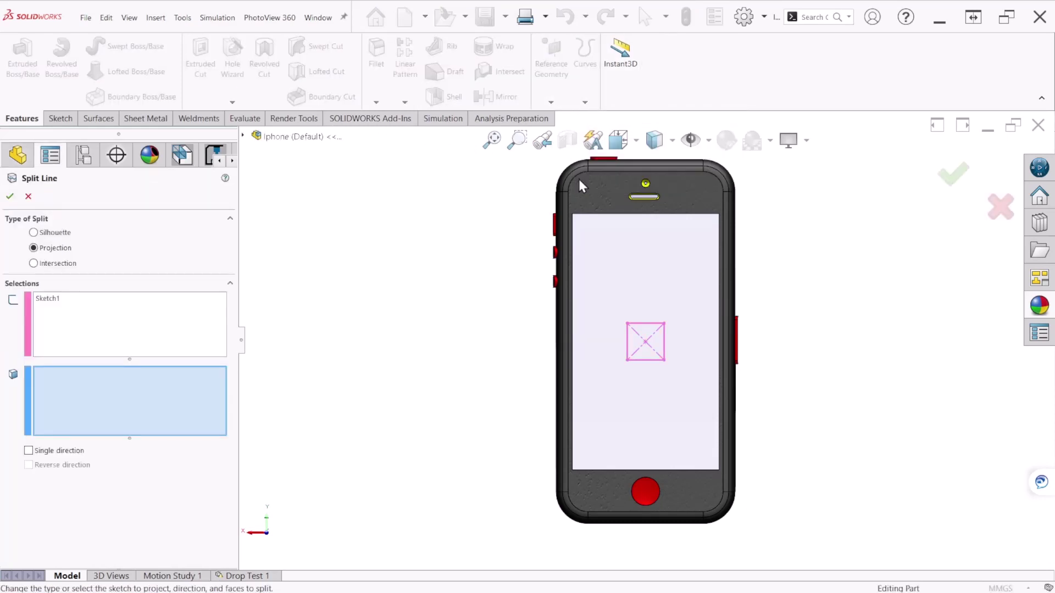
left_click(605, 245)
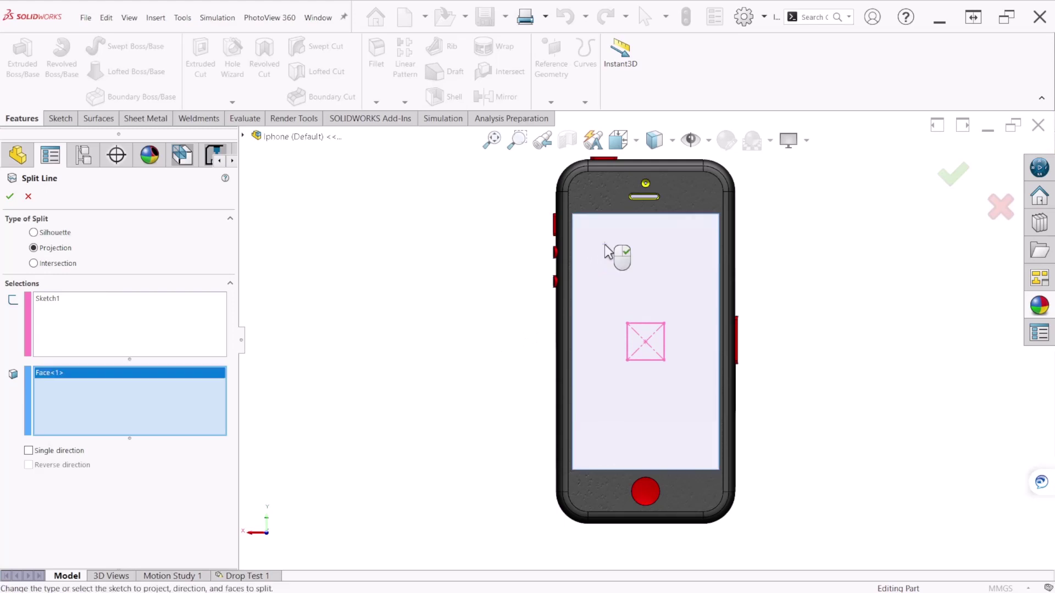
left_click(953, 175)
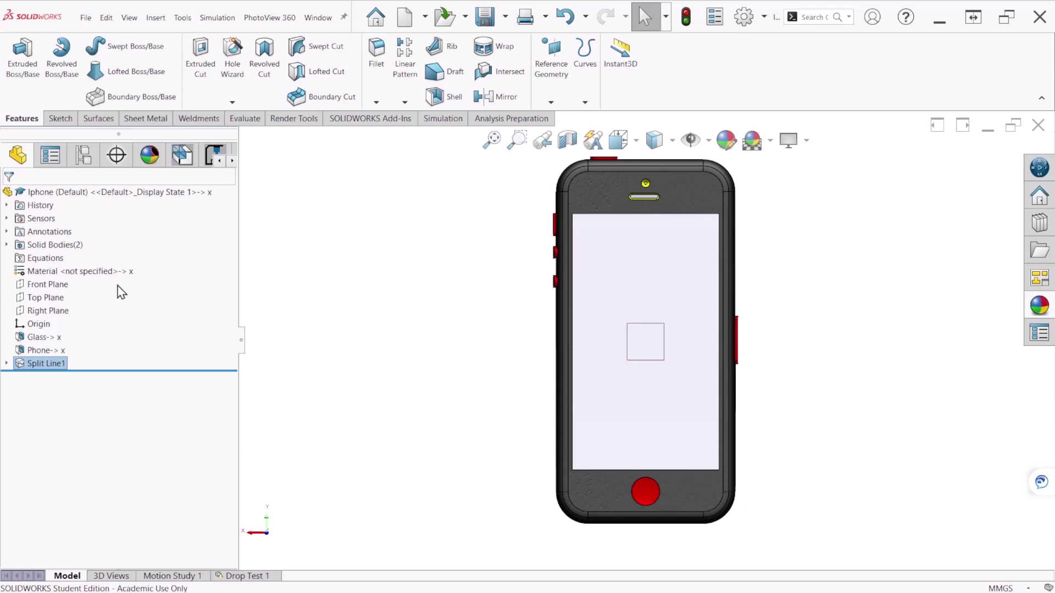
Step: Add a sensor of type Simulation Data with its data quantity set to Workflow Sensitive
right_click(41, 220)
left_click(69, 229)
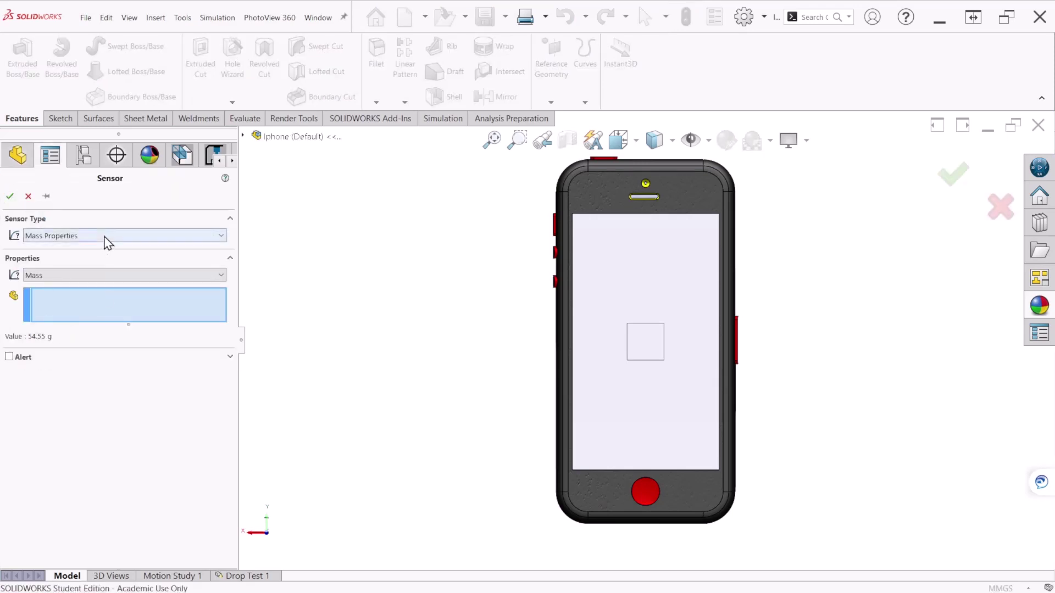
left_click(108, 238)
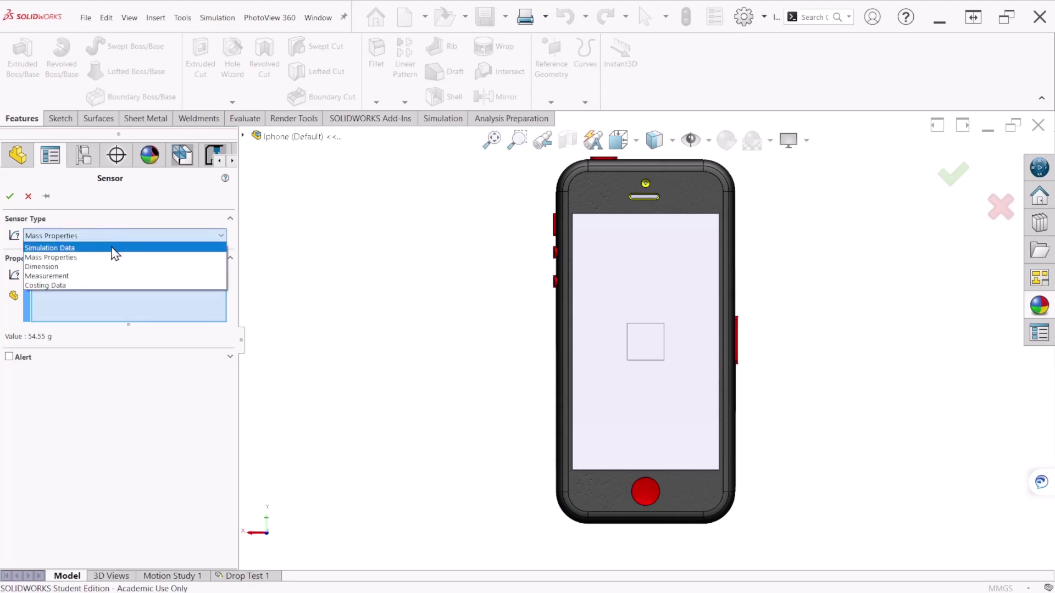
left_click(112, 248)
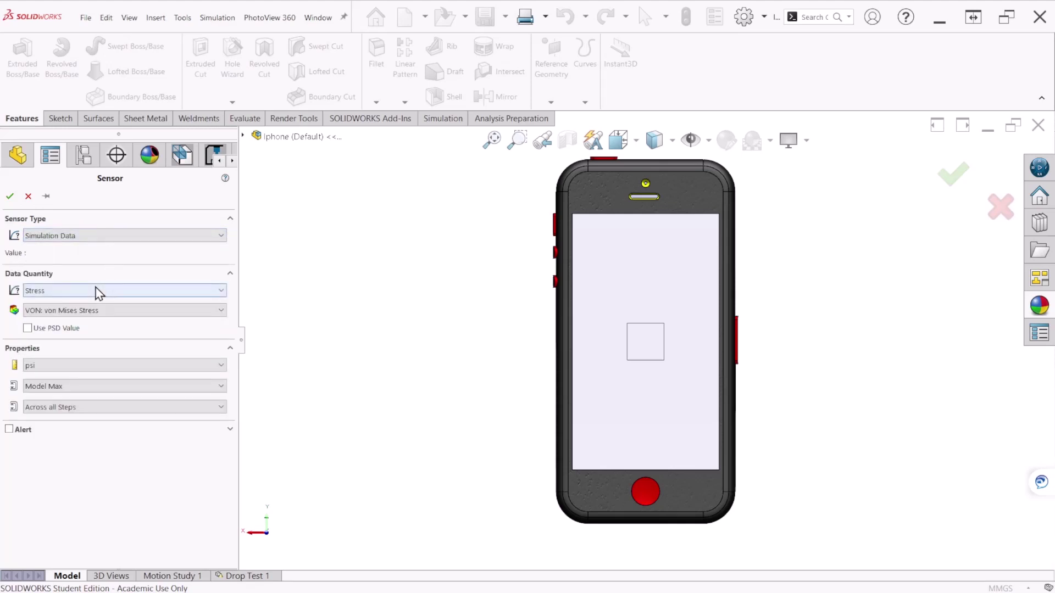
left_click(95, 287)
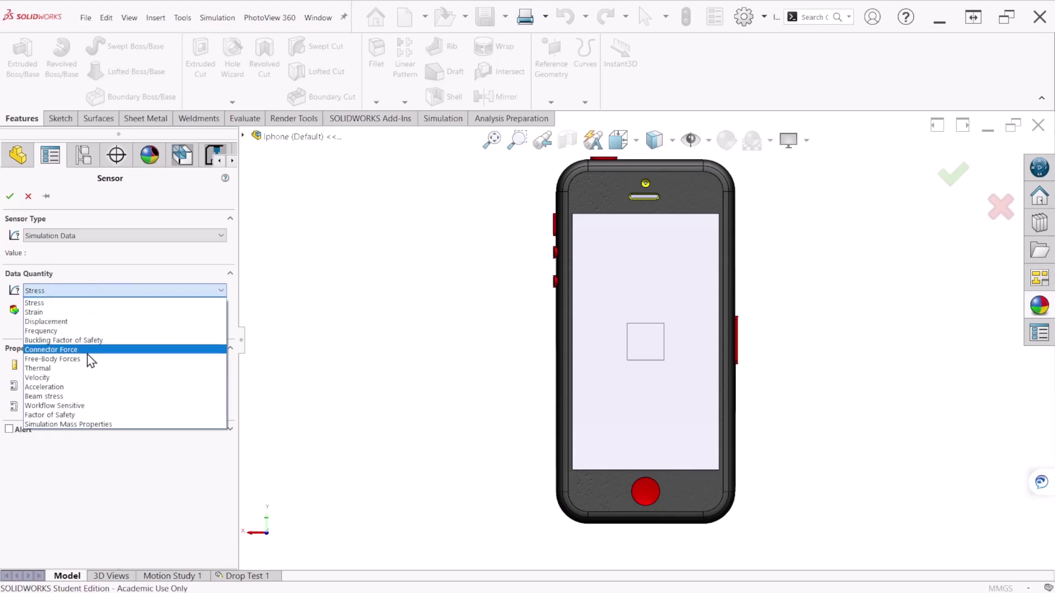
left_click(89, 406)
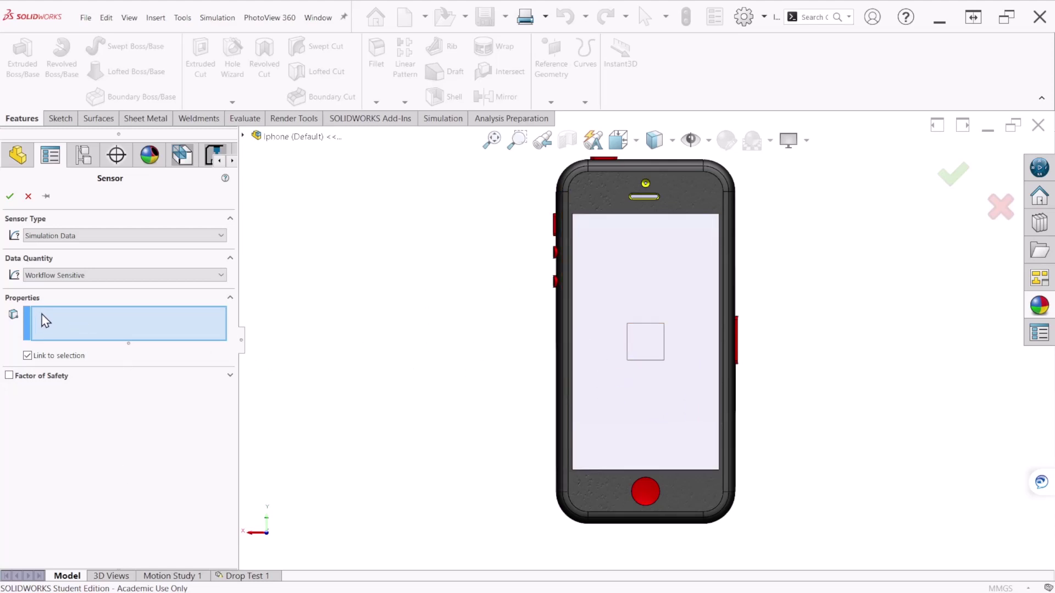
Step: Assign the four corner vertices of the screen's split-line square to the sensor and accept it
left_click(627, 323)
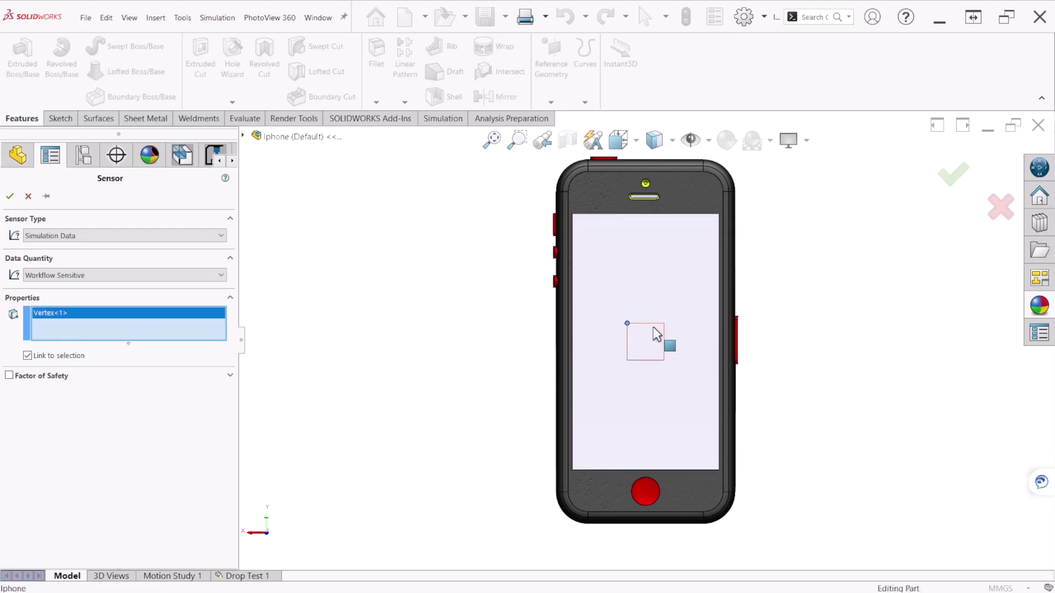
left_click(664, 324)
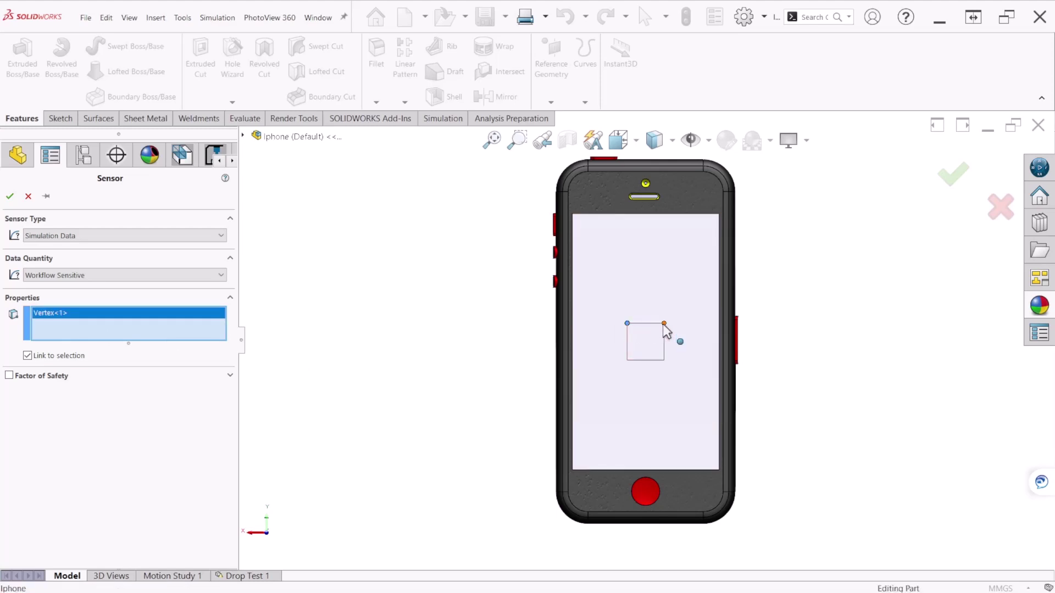
left_click(664, 361)
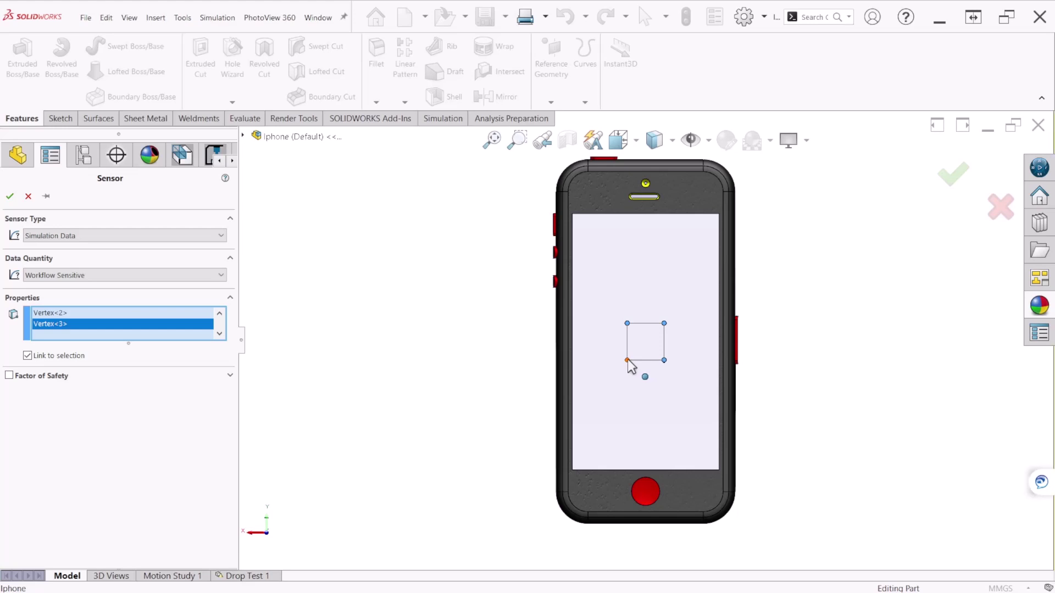
left_click(627, 361)
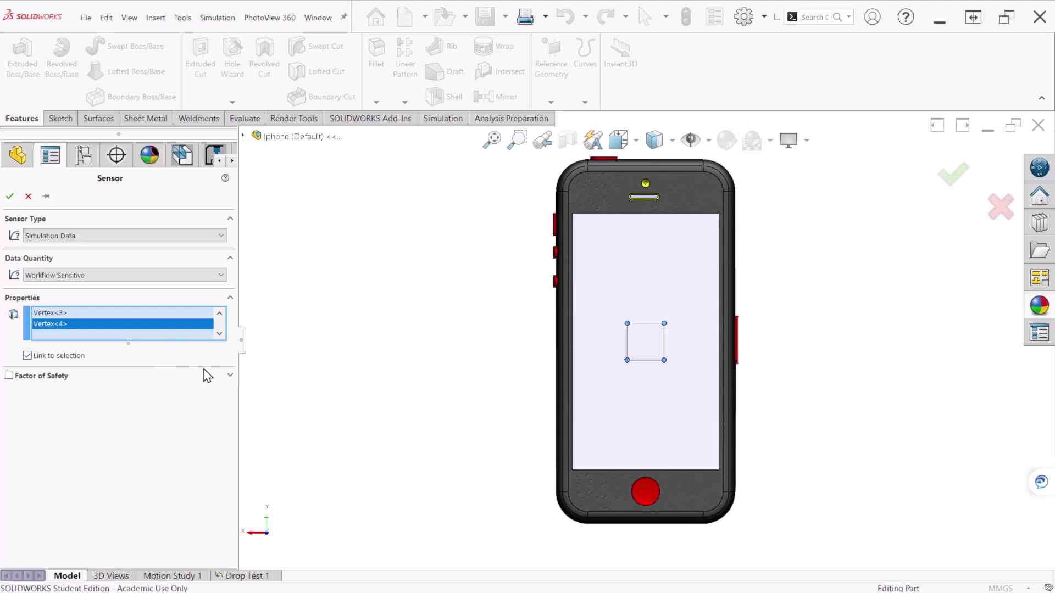
left_click_drag(190, 342, 183, 393)
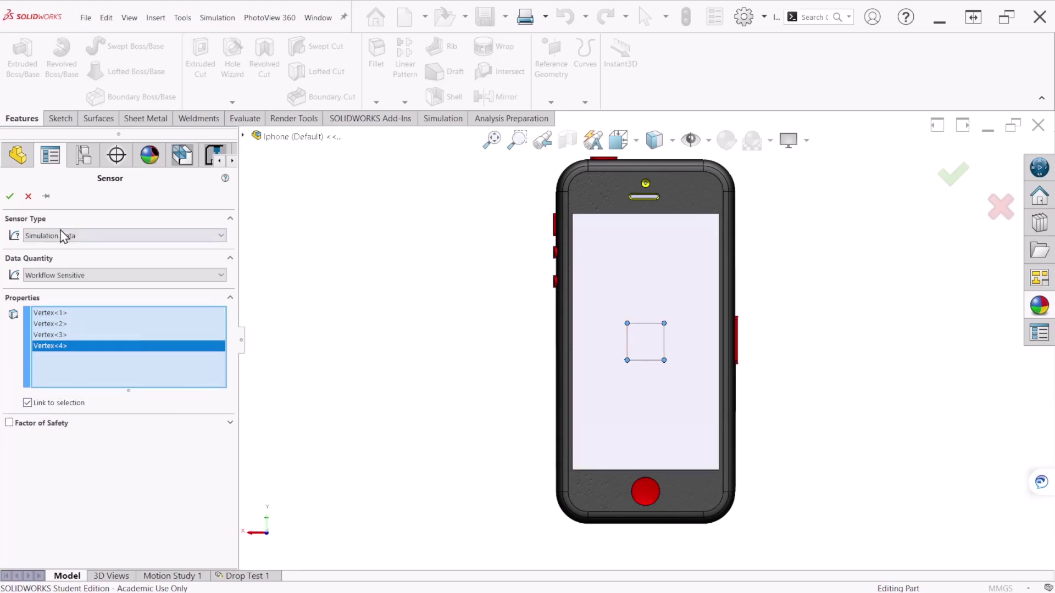
left_click(10, 197)
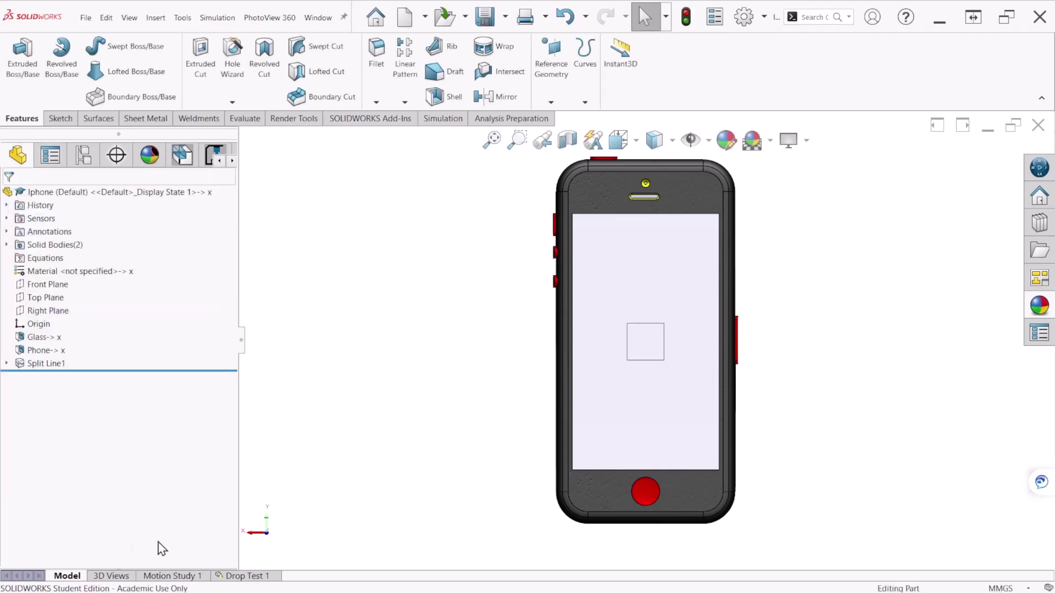
Step: Return to the Drop Test 1 study and edit its result options to save data for the Workflow Sensitive2 sensor
left_click(238, 577)
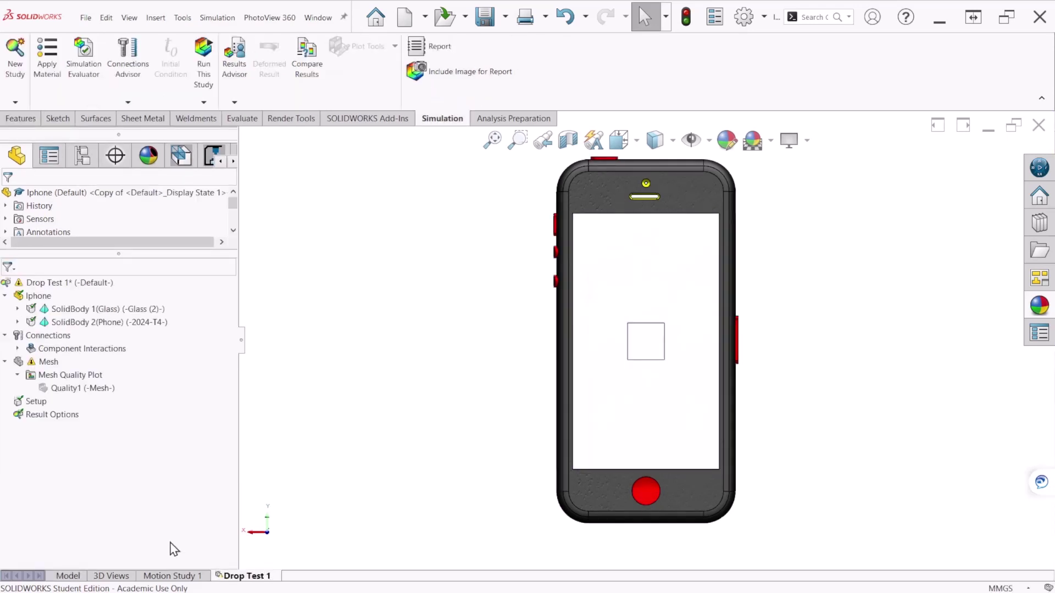
right_click(53, 415)
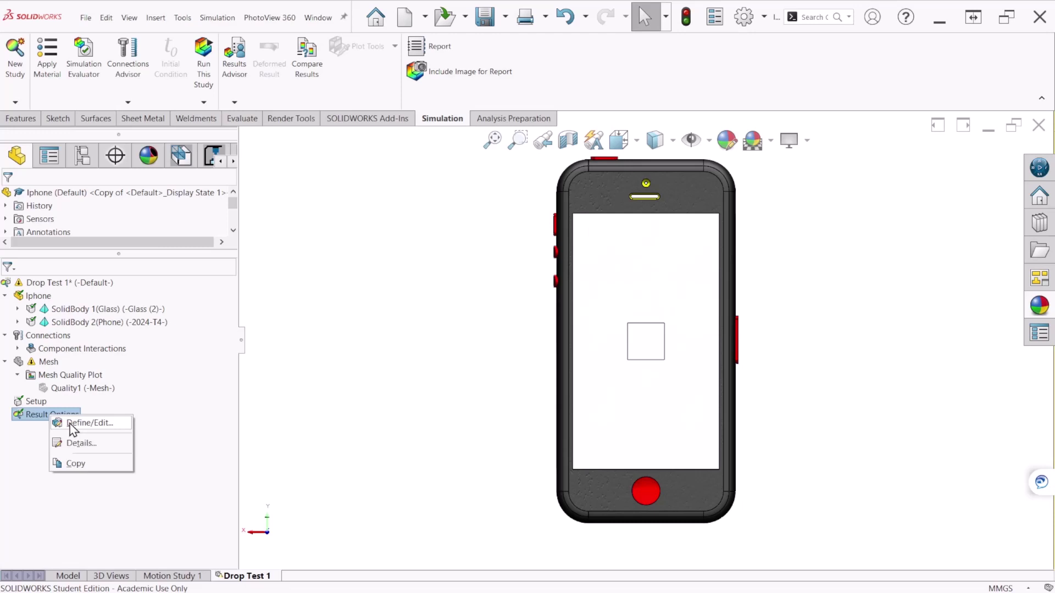
left_click(70, 424)
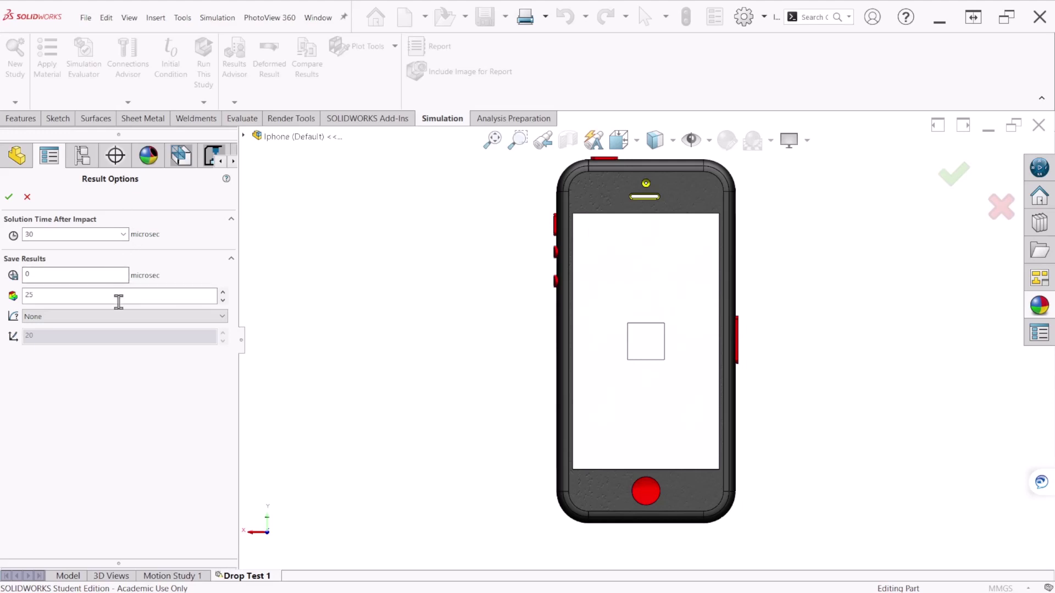
left_click(108, 318)
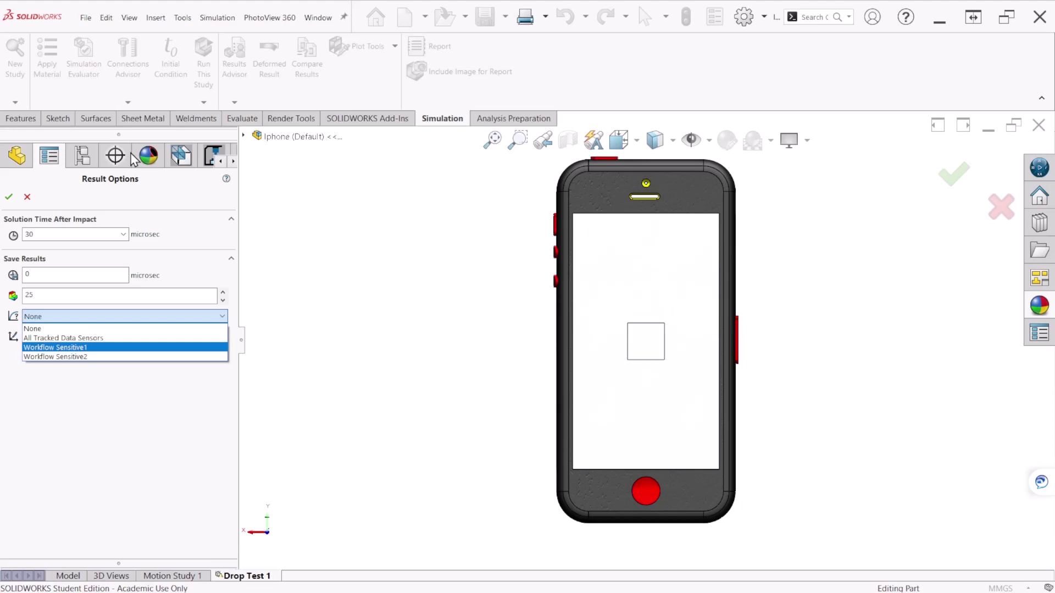
left_click(101, 357)
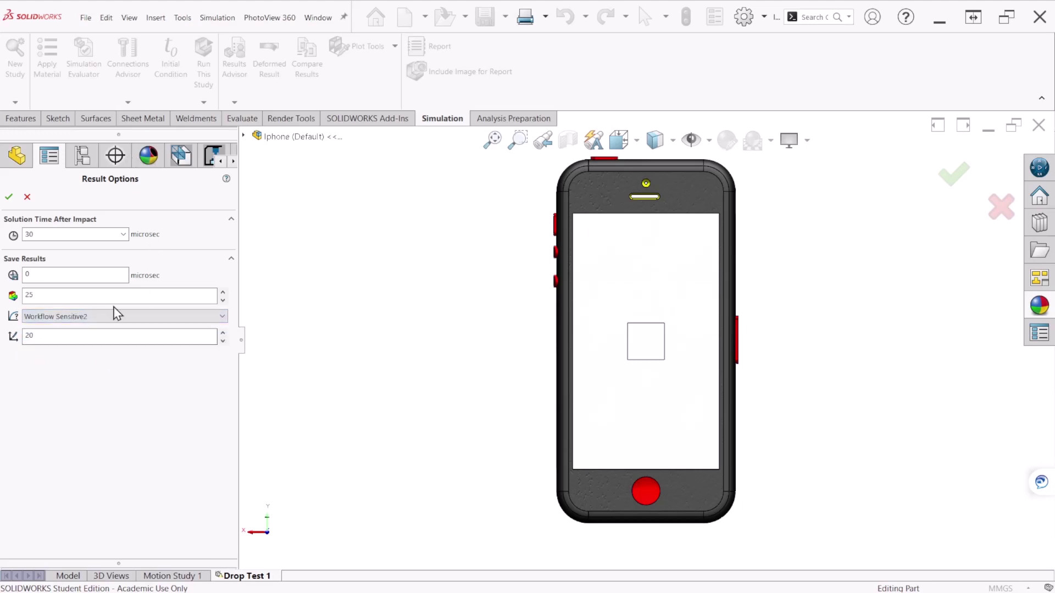
left_click(13, 198)
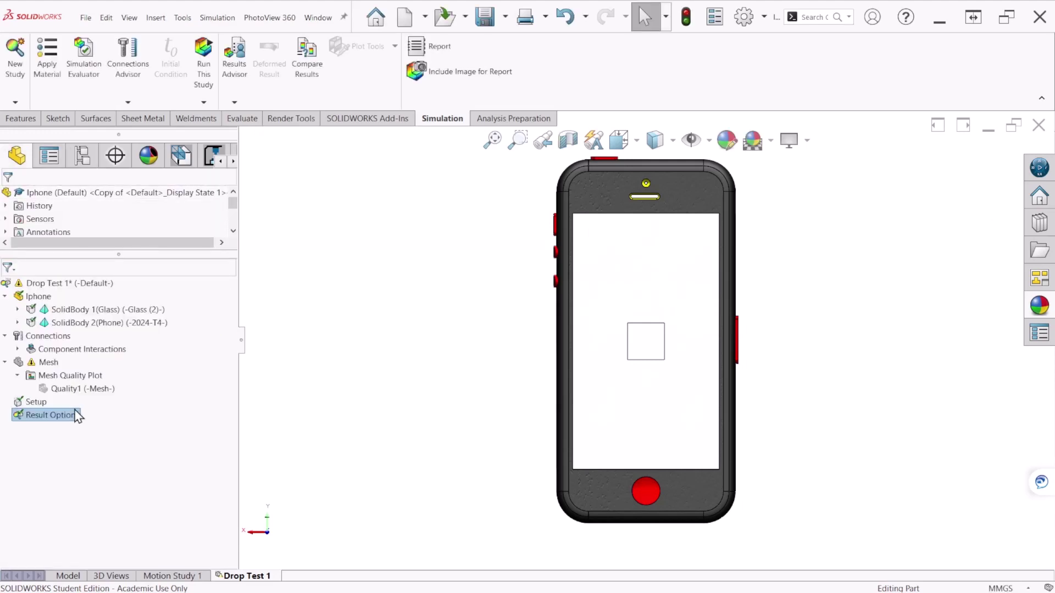
Step: Create the study's mesh again as a standard mesh with a 10 mm element size and 0.10 mm tolerance
right_click(41, 366)
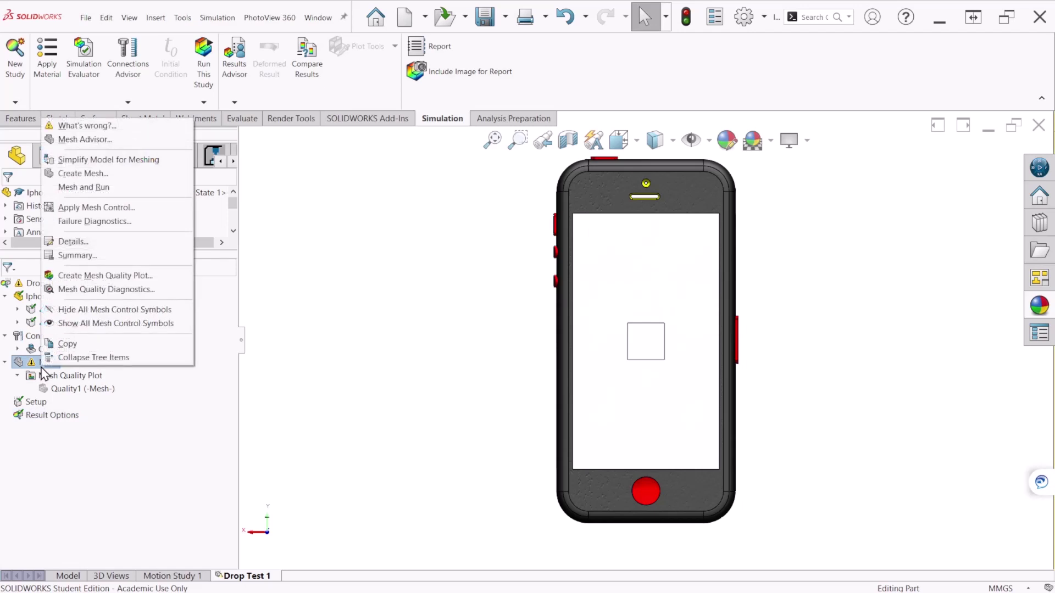
left_click(106, 173)
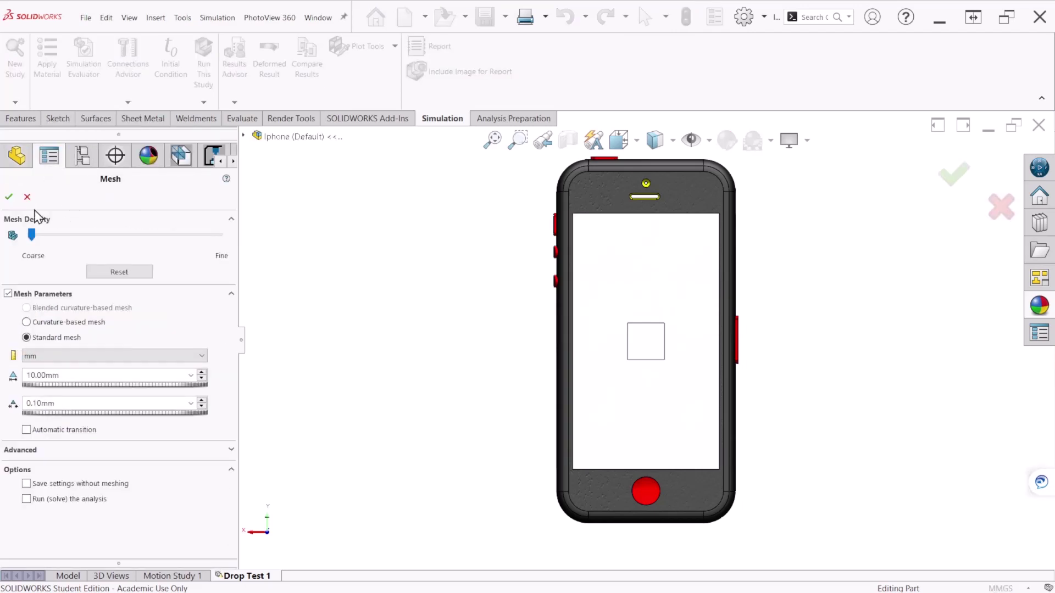
left_click(9, 197)
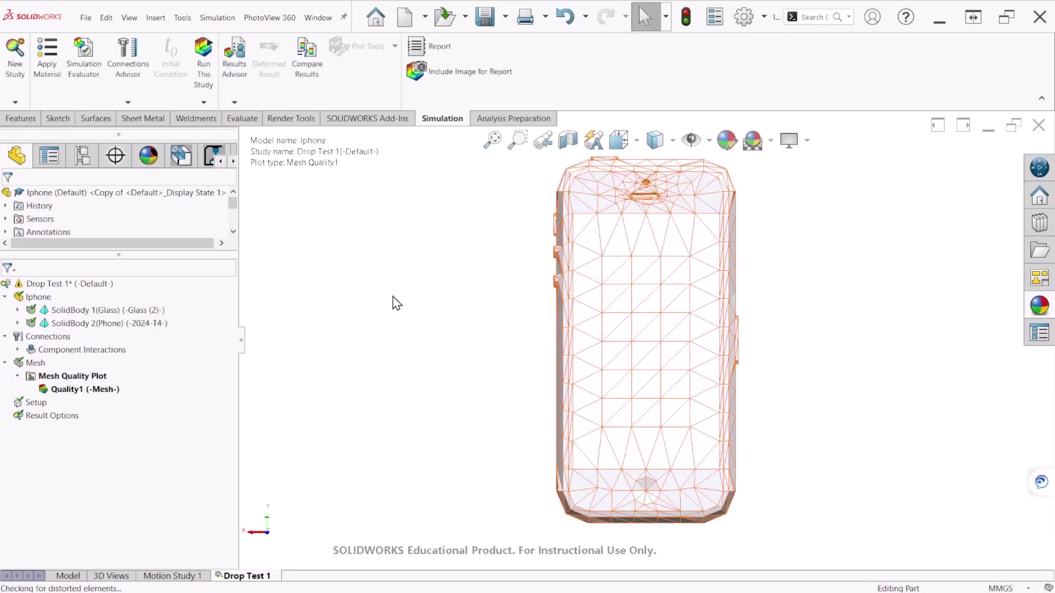
middle_click_drag(664, 336, 612, 361)
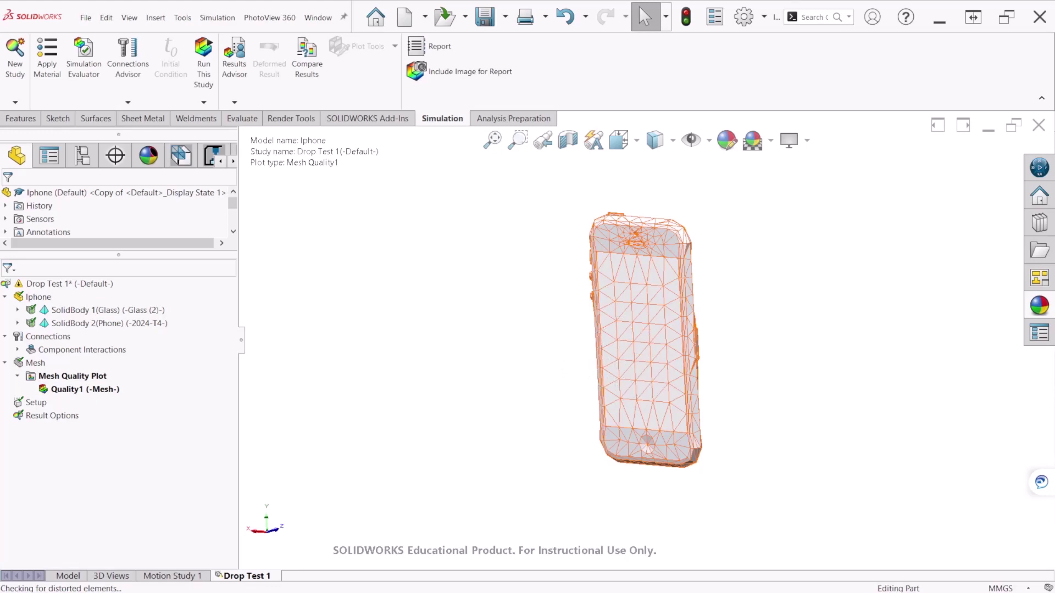
middle_click_drag(683, 393, 754, 370)
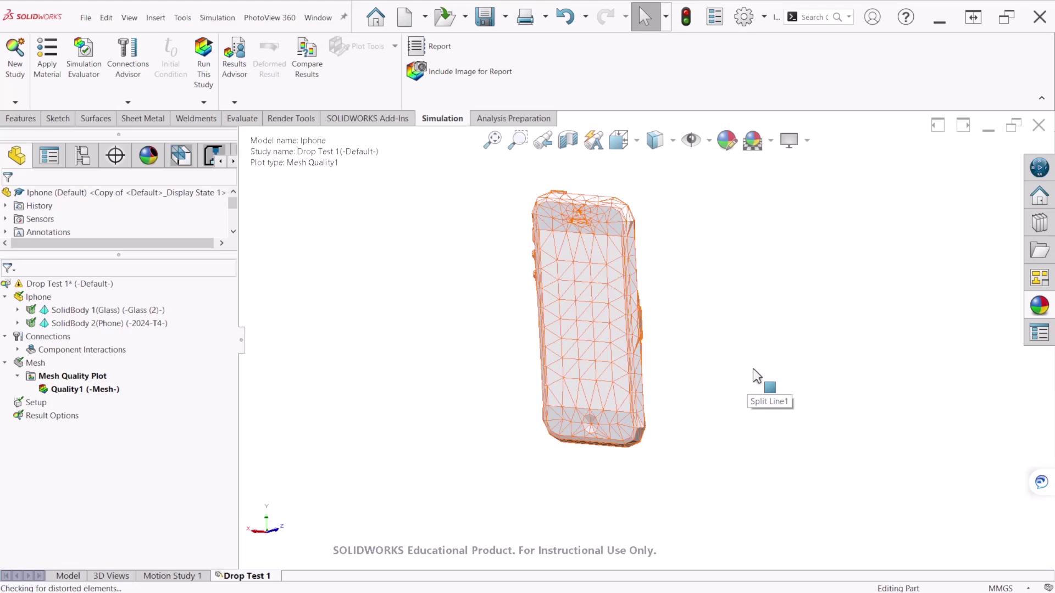
Step: Run the drop test study, switching the element type from default to enhanced tetrahedron
left_click(209, 88)
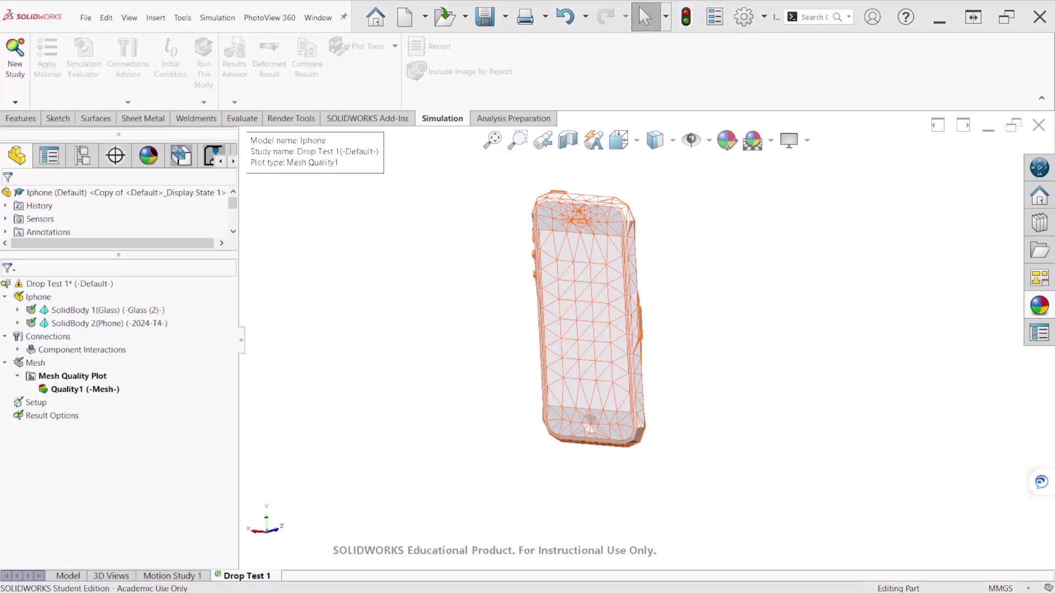
left_click_drag(424, 427, 391, 245)
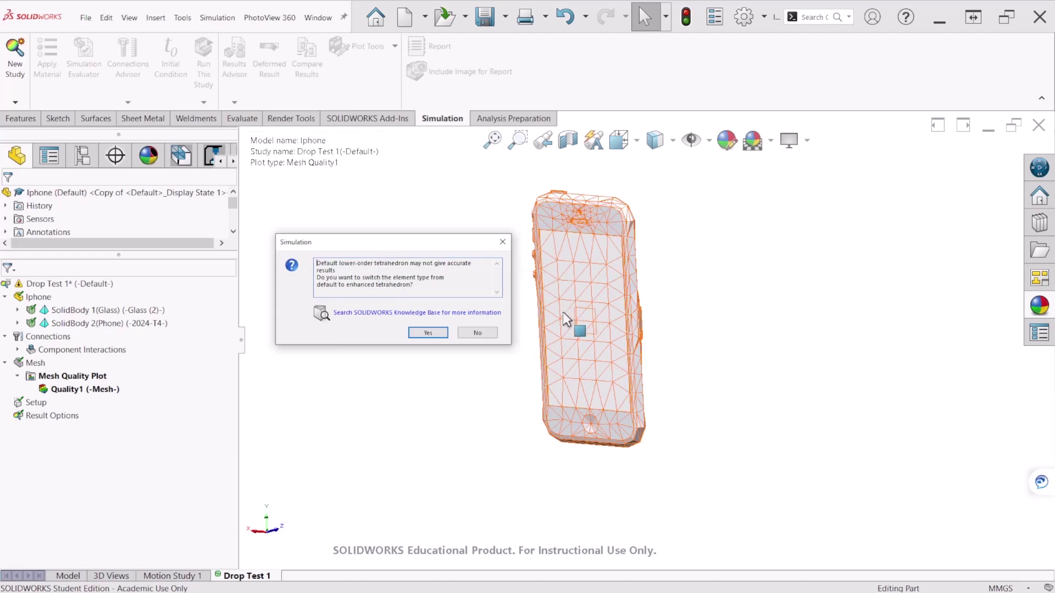
left_click(429, 333)
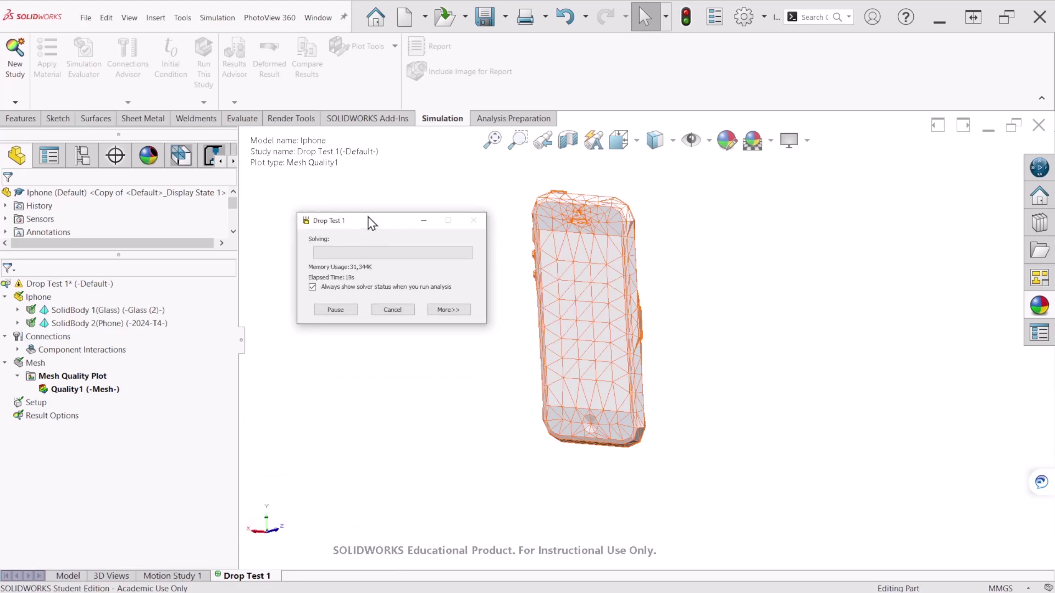
left_click_drag(368, 217, 379, 217)
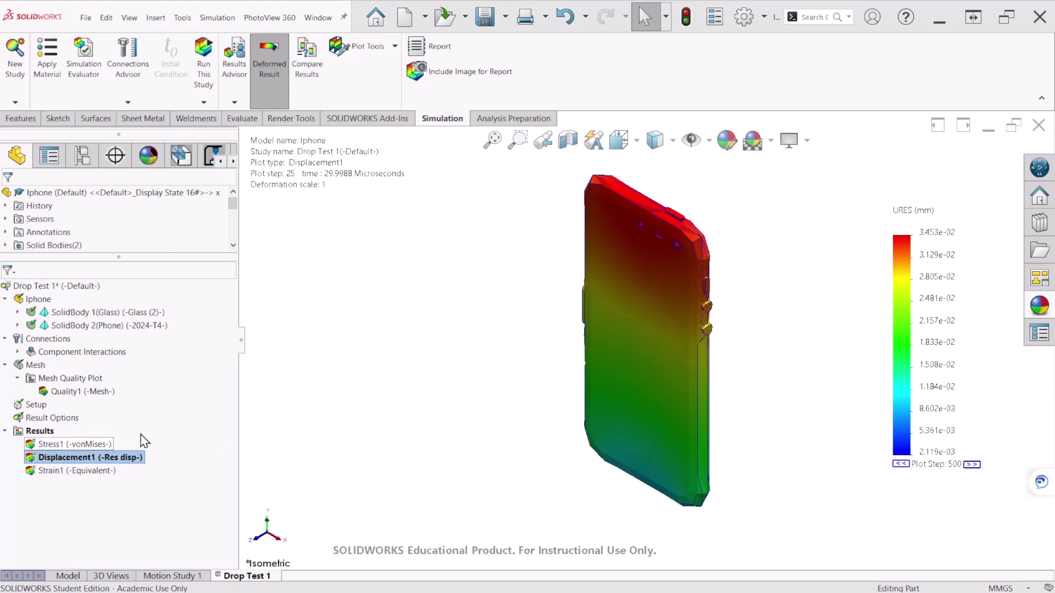
Step: Display the von Mises stress plot and examine the stress around the phone's impacted bottom edge
double_click(82, 445)
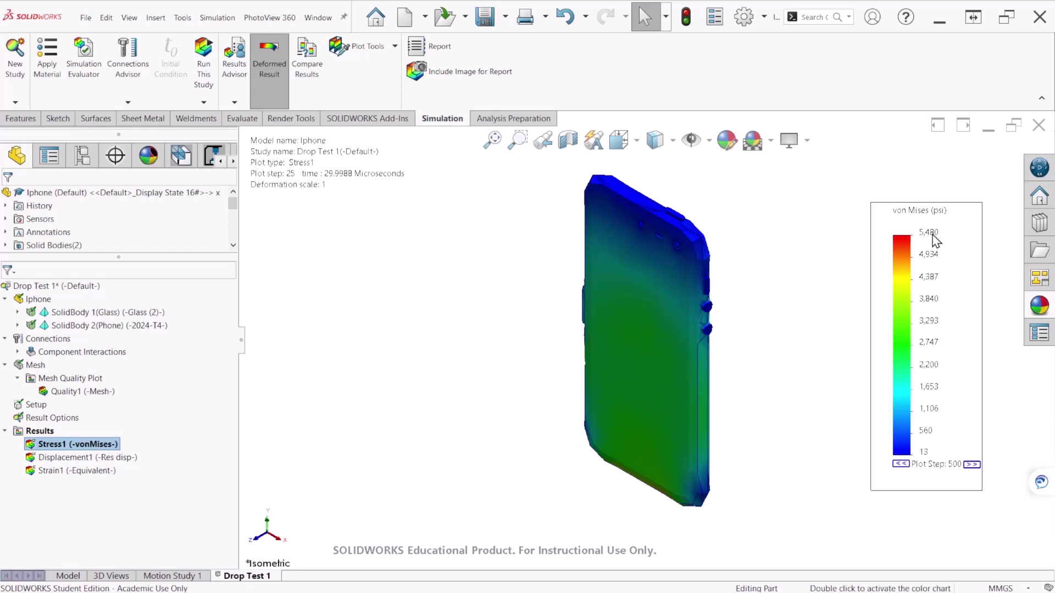
middle_click_drag(722, 347, 654, 244)
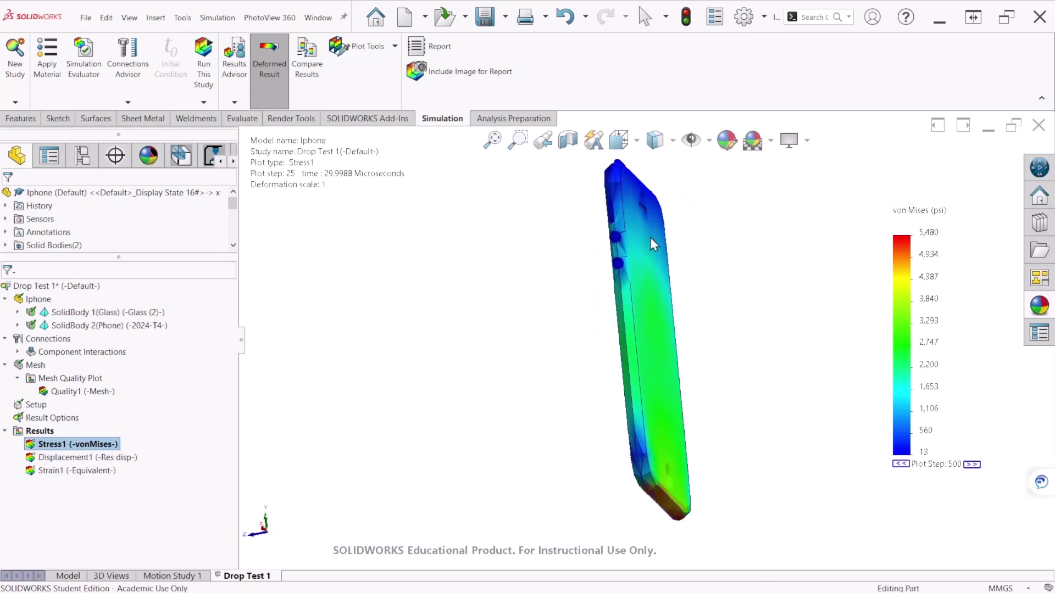
middle_click_drag(662, 406, 667, 418)
scroll(668, 420, "down", 5)
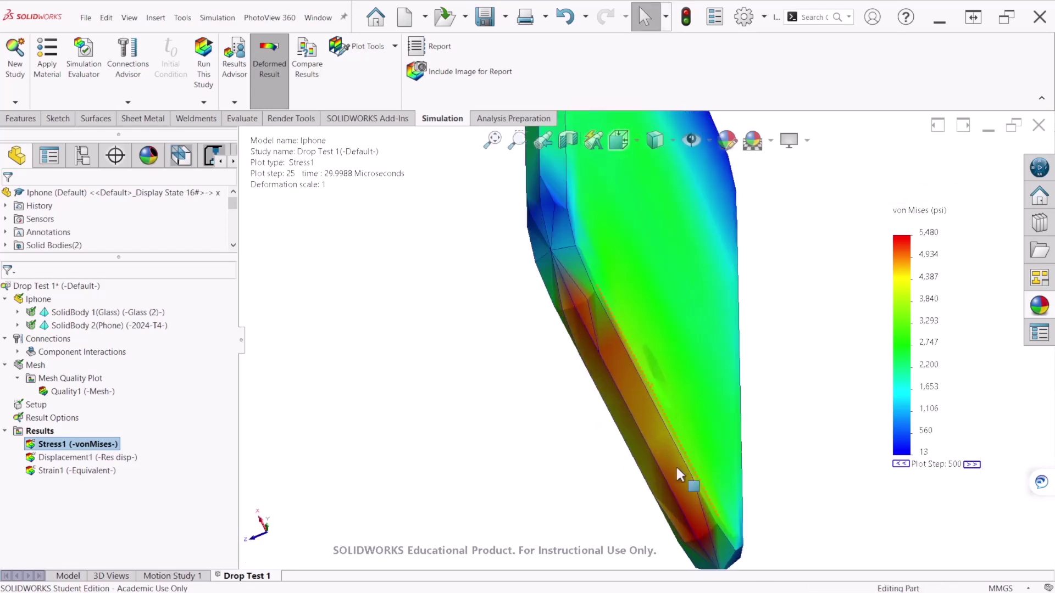
scroll(682, 484, "up", 5)
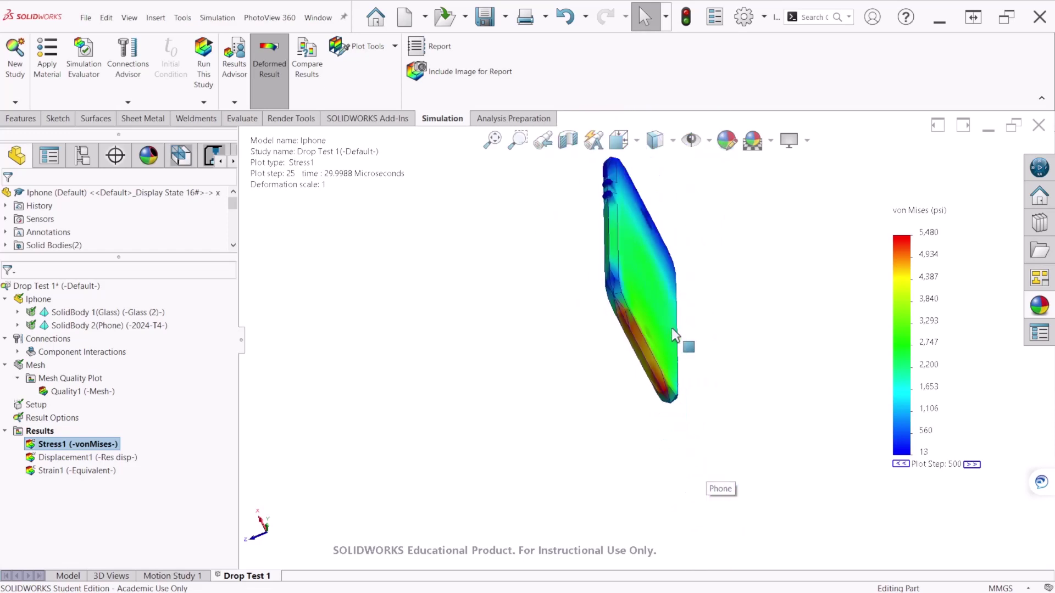
mouse_move(665, 291)
middle_mouse_down()
mouse_move(796, 332)
mouse_move(723, 297)
mouse_move(709, 395)
mouse_move(740, 393)
mouse_move(722, 394)
mouse_move(728, 400)
mouse_move(801, 315)
mouse_move(742, 269)
mouse_move(660, 303)
middle_mouse_up()
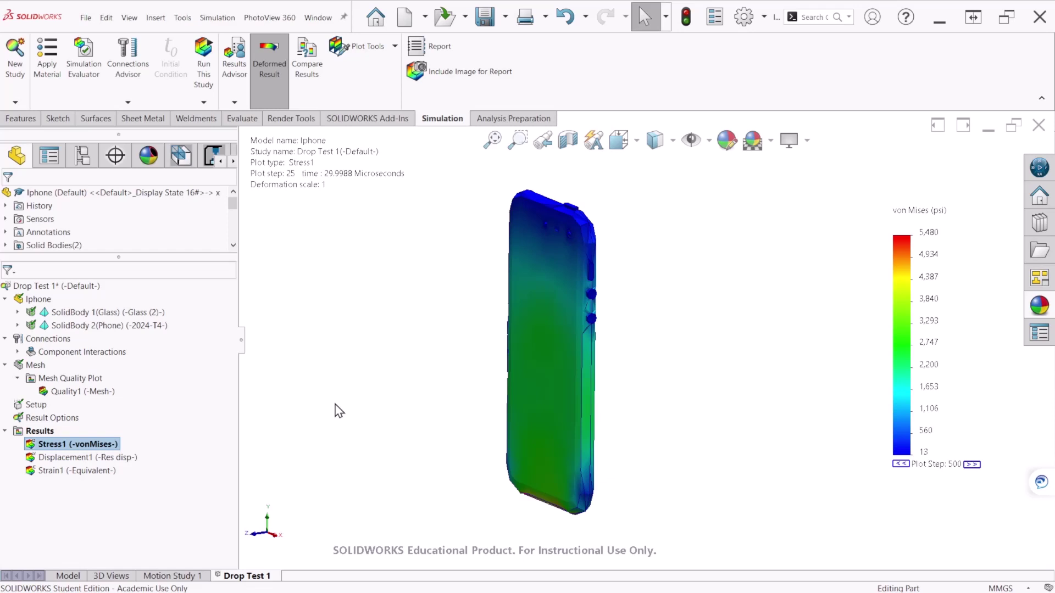
Step: Define a time history plot of von Mises stress in psi against time for all four predefined vertex locations
right_click(46, 432)
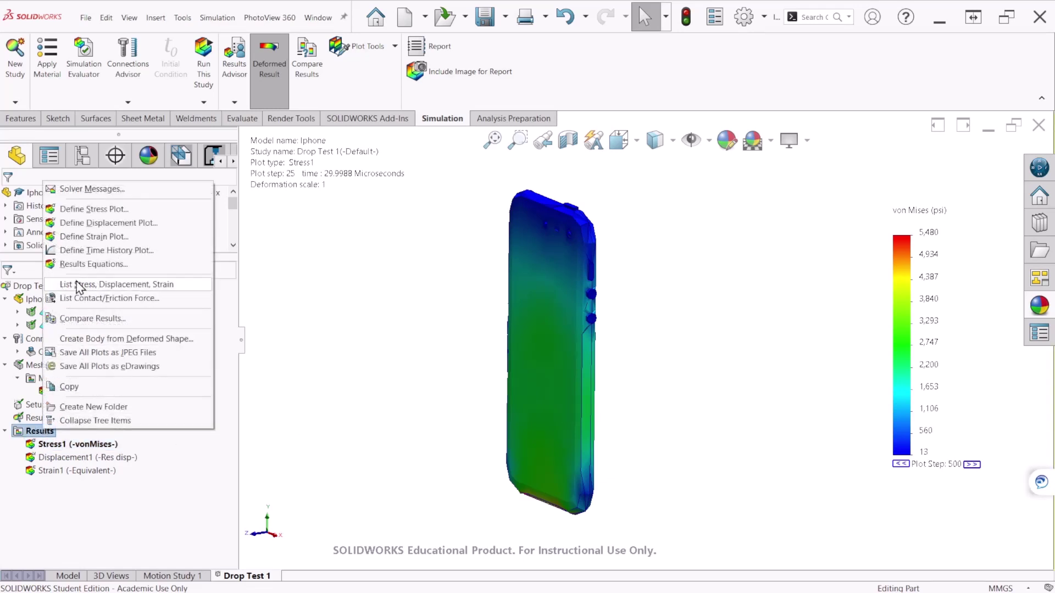
left_click(160, 251)
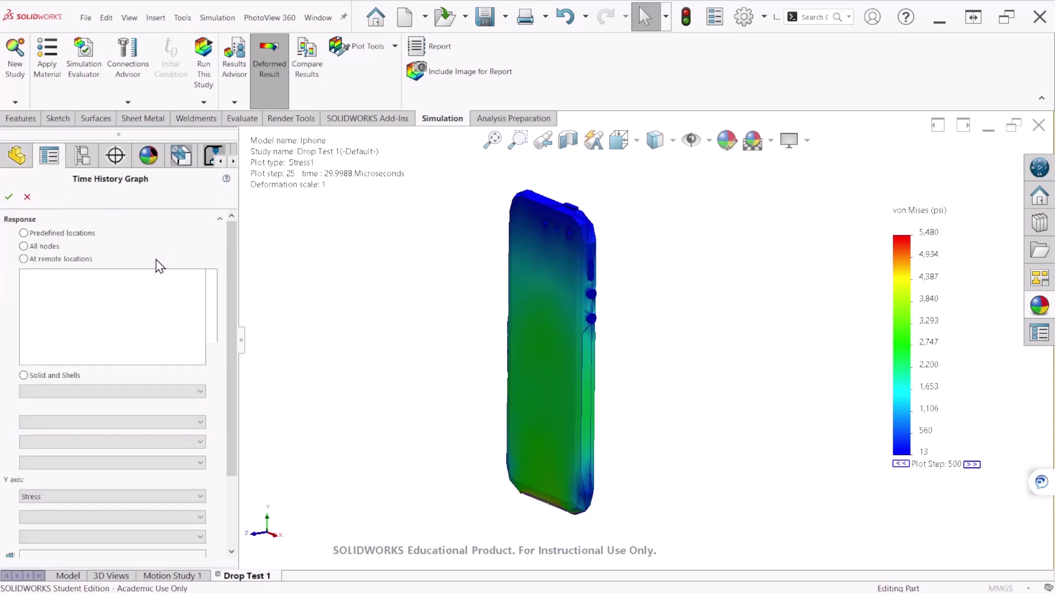
left_click(65, 278)
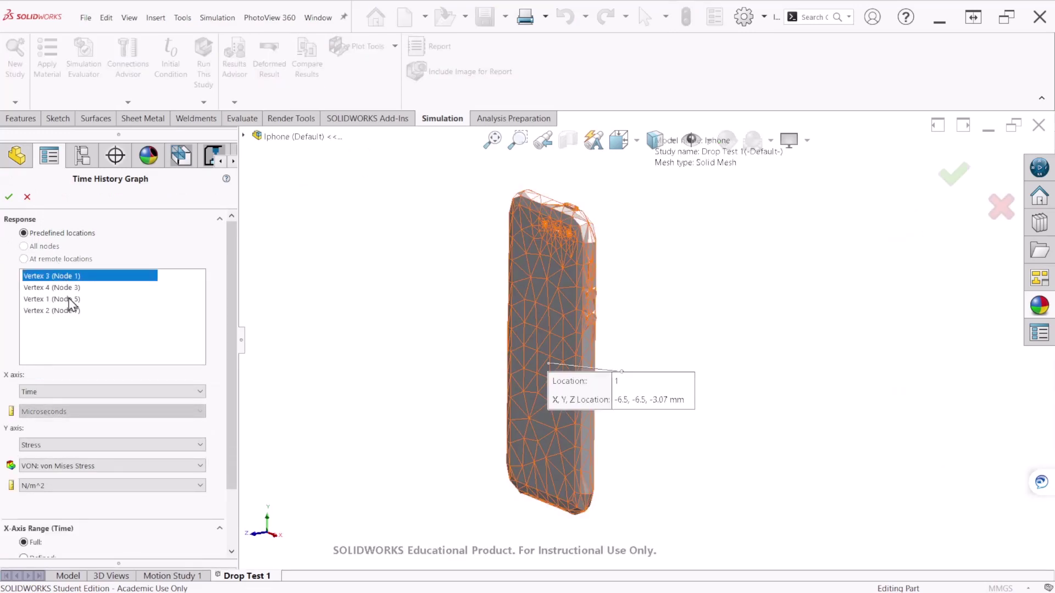
left_click(74, 311, "shift")
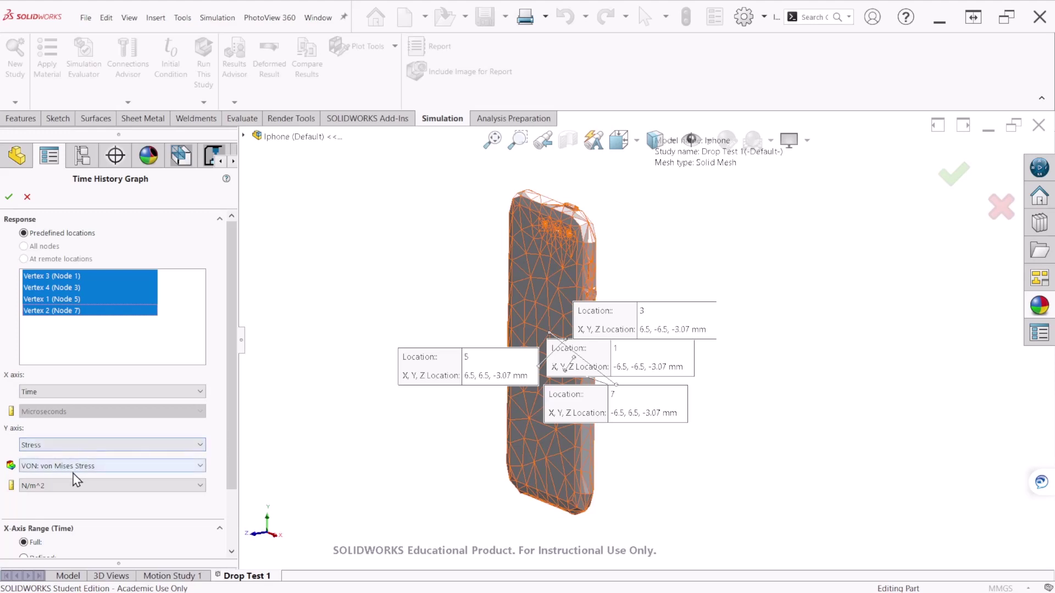
left_click(55, 486)
left_click(49, 507)
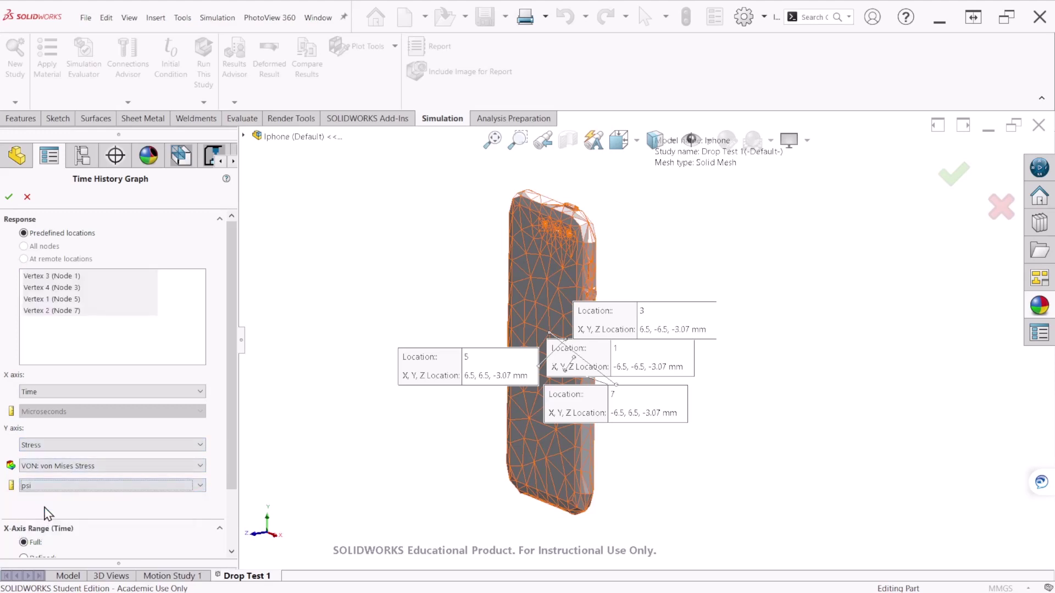
left_click(10, 199)
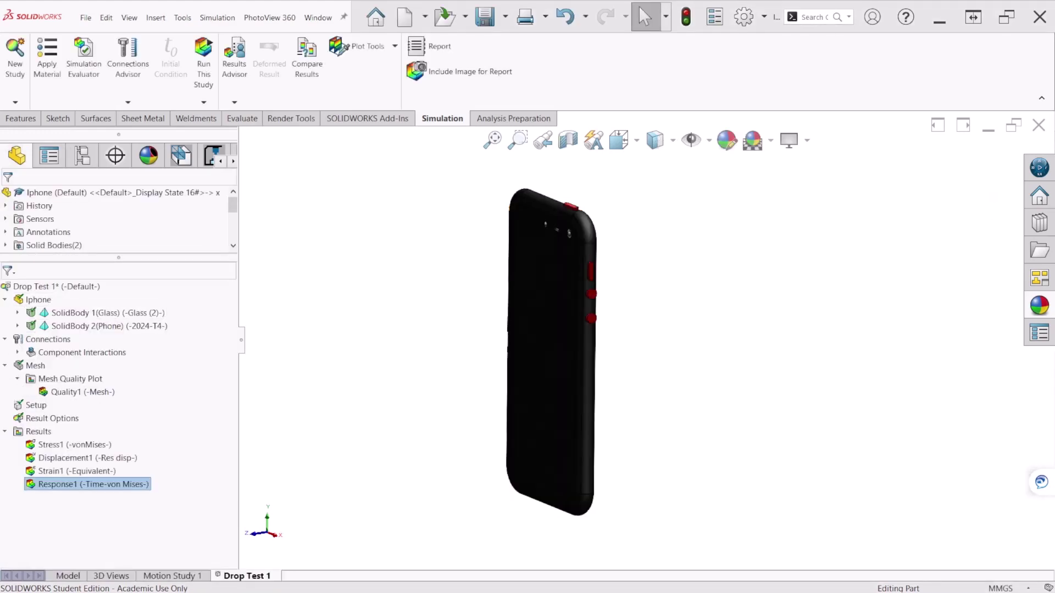
Step: Reopen the von Mises time history plot's definition, review its response and axis settings, and display the graph
right_click(137, 486)
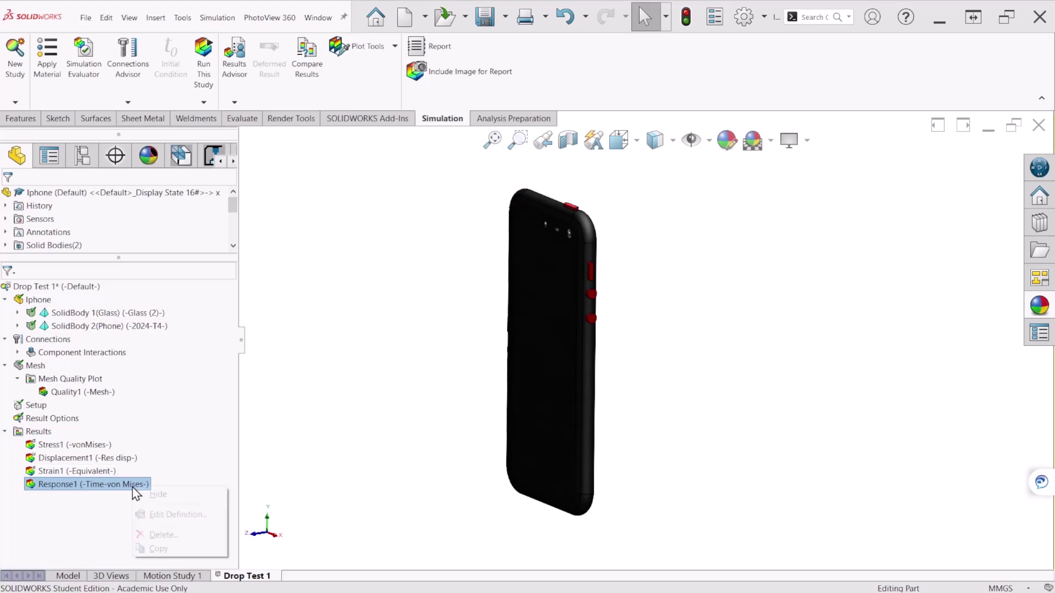
left_click(168, 515)
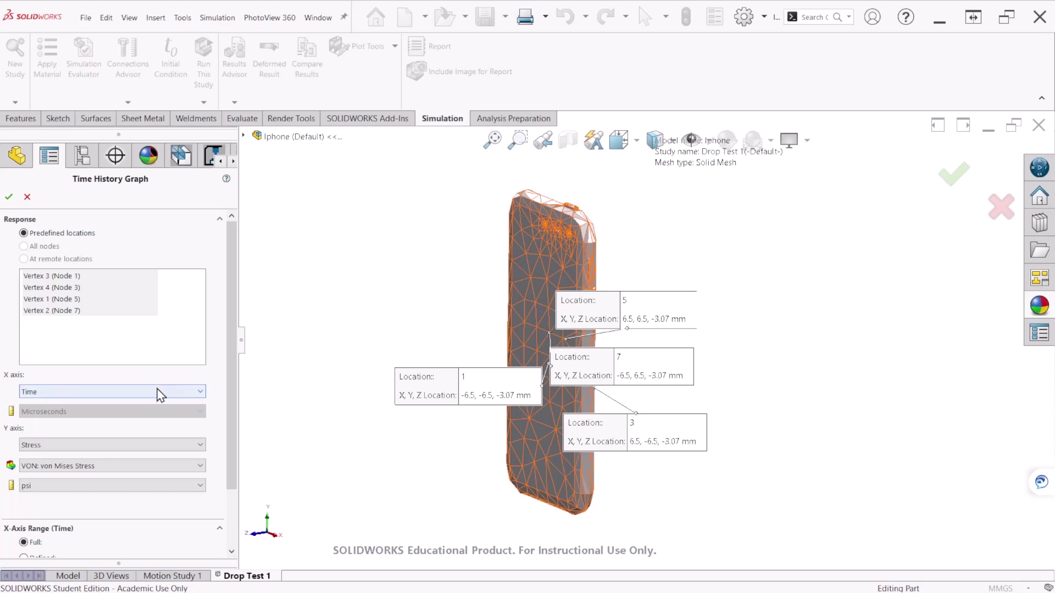
scroll(237, 330, "down", 1)
scroll(240, 334, "down", 1)
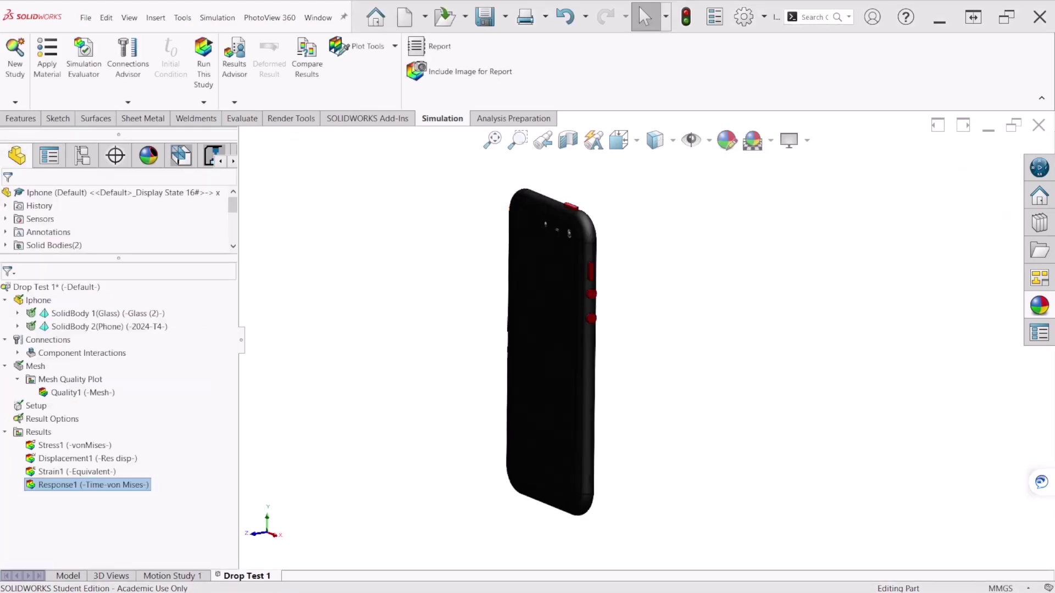
Step: Enlarge the Time History Graph window, examine the stress curves of the four sensor nodes over time, and close it
left_click_drag(216, 180, 217, 104)
left_click_drag(432, 429, 967, 506)
left_click_drag(624, 108, 527, 42)
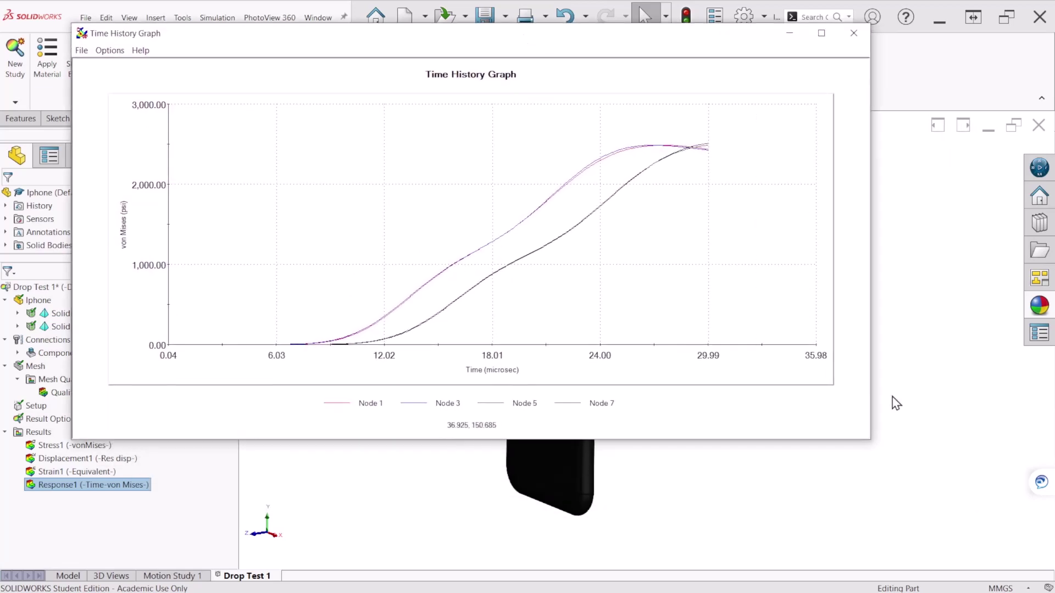
left_click_drag(871, 440, 993, 538)
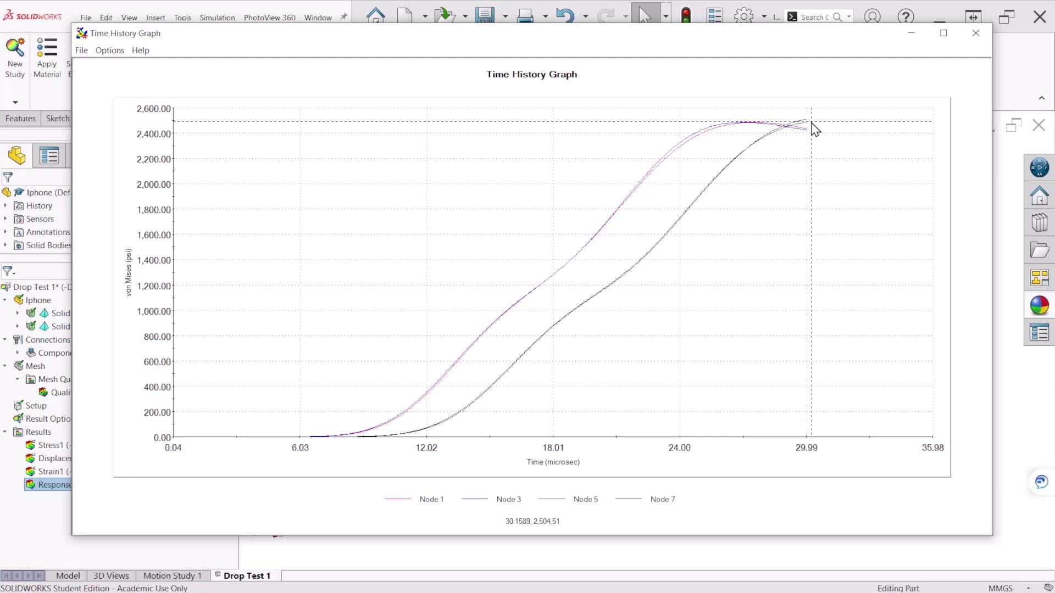
mouse_move(721, 34)
left_mouse_down()
mouse_move(712, 22)
mouse_move(713, 37)
left_mouse_up()
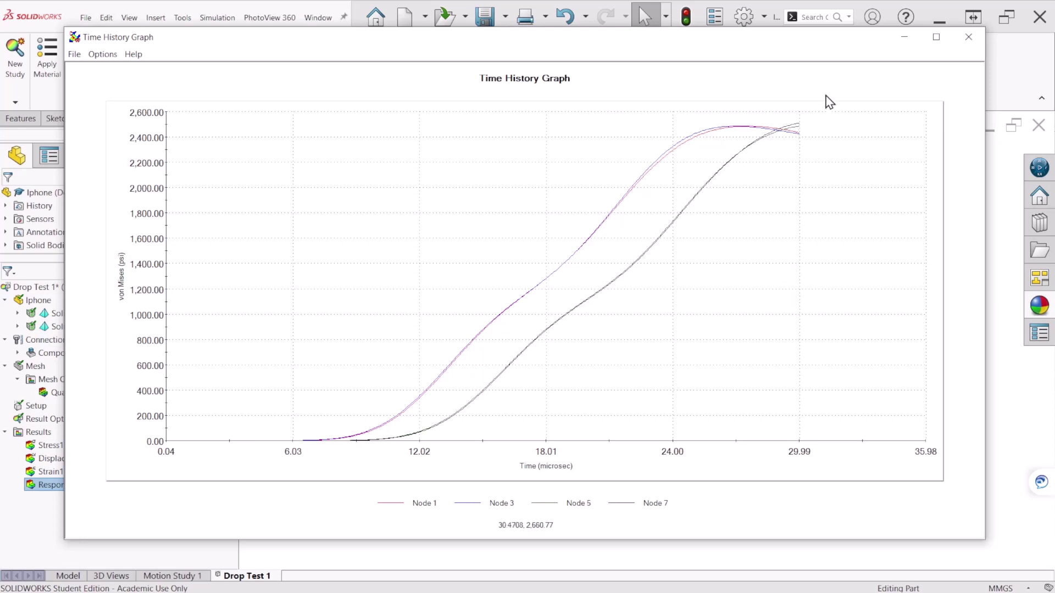
key("alt+F4")
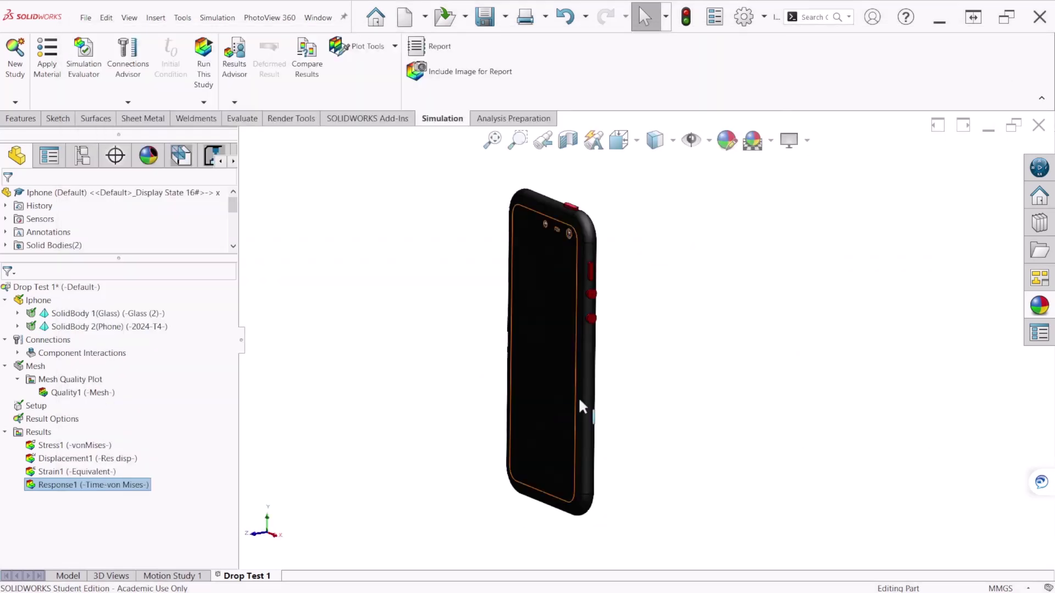
Step: Inspect the split-line rectangle in the middle of the phone's screen, where the sensor vertices lie
middle_click_drag(711, 397, 550, 295)
scroll(539, 357, "down", 5)
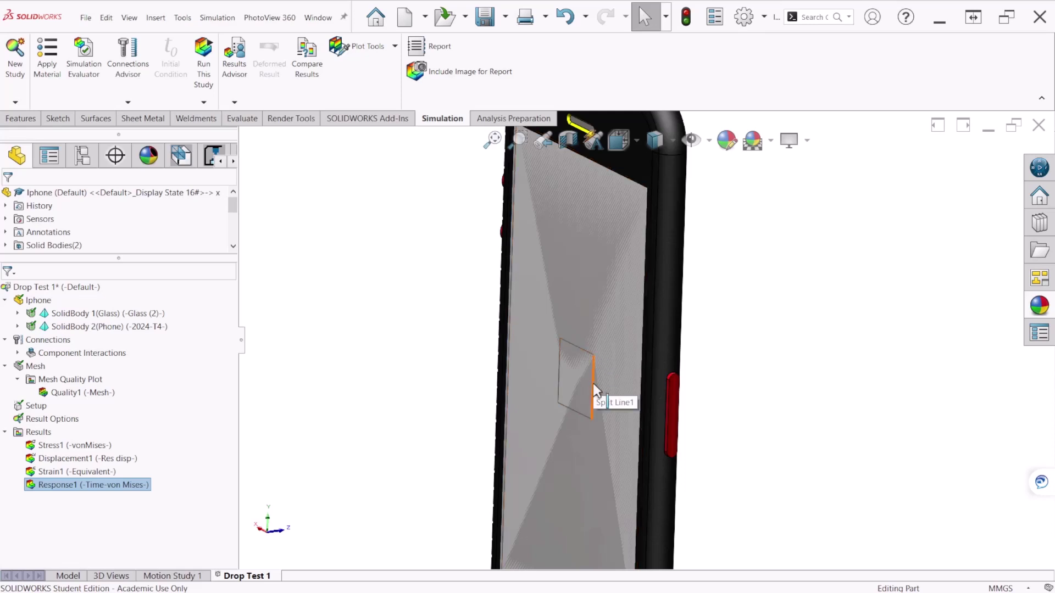
scroll(597, 357, "up", 5)
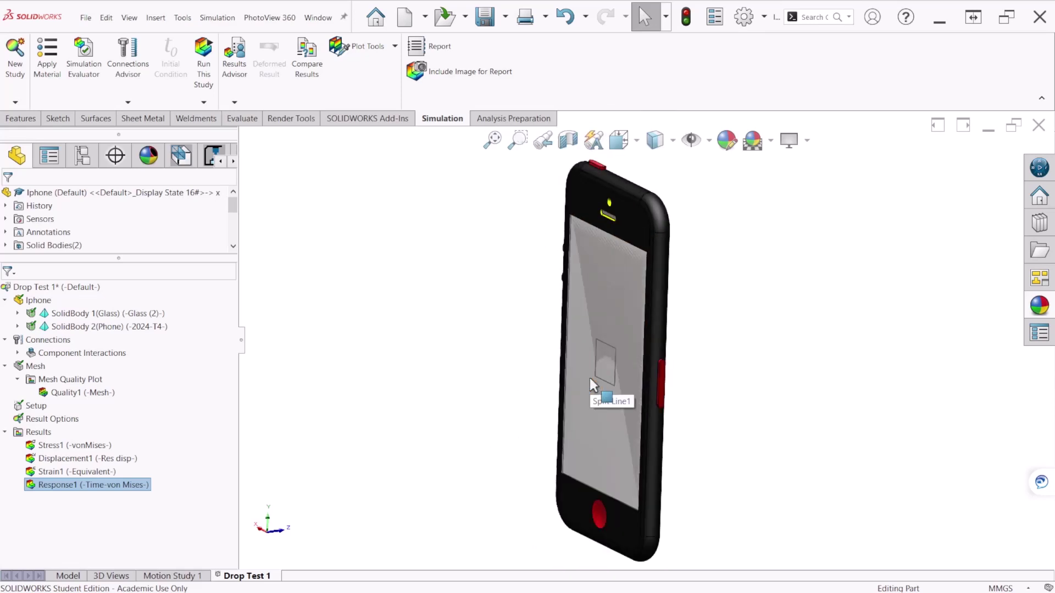
scroll(602, 404, "up", 2)
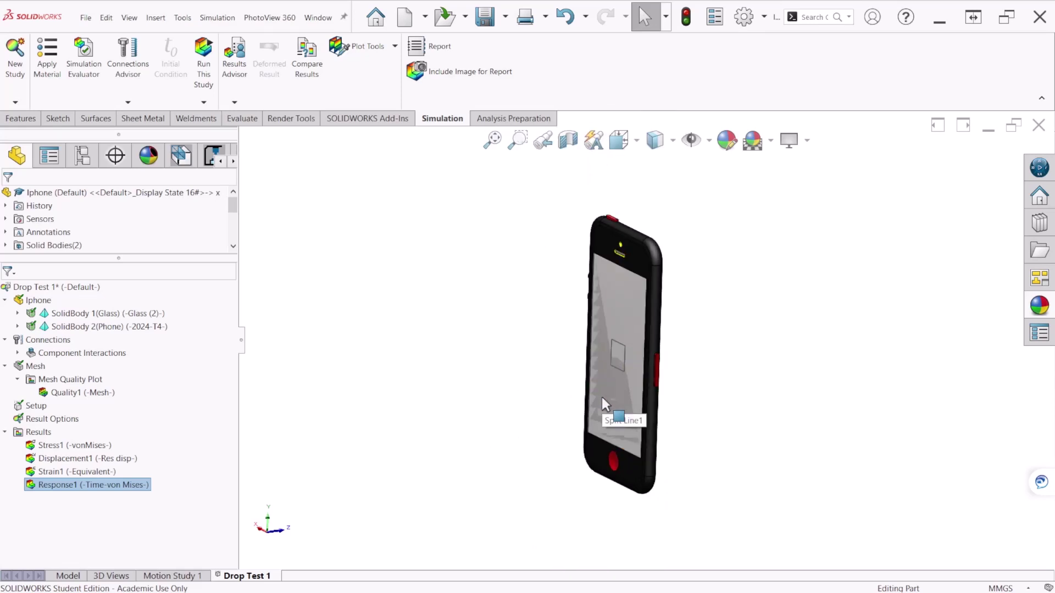